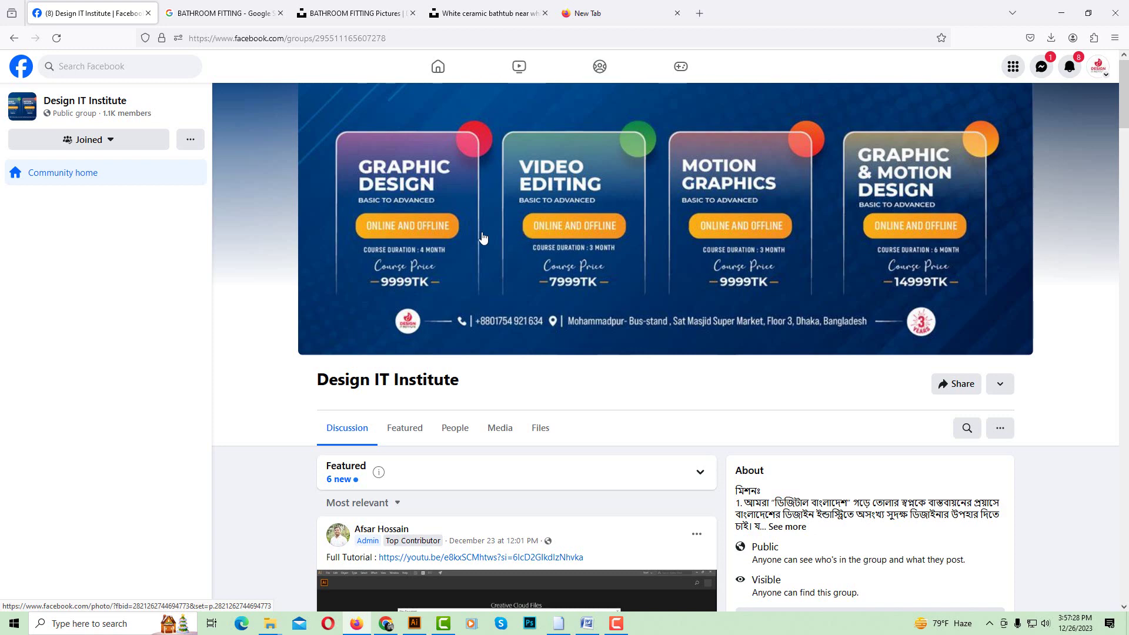
# - Review the web search results for BATHROOM FITTING, and glance at the stock photo results for the same term
pyautogui.click(233, 9)
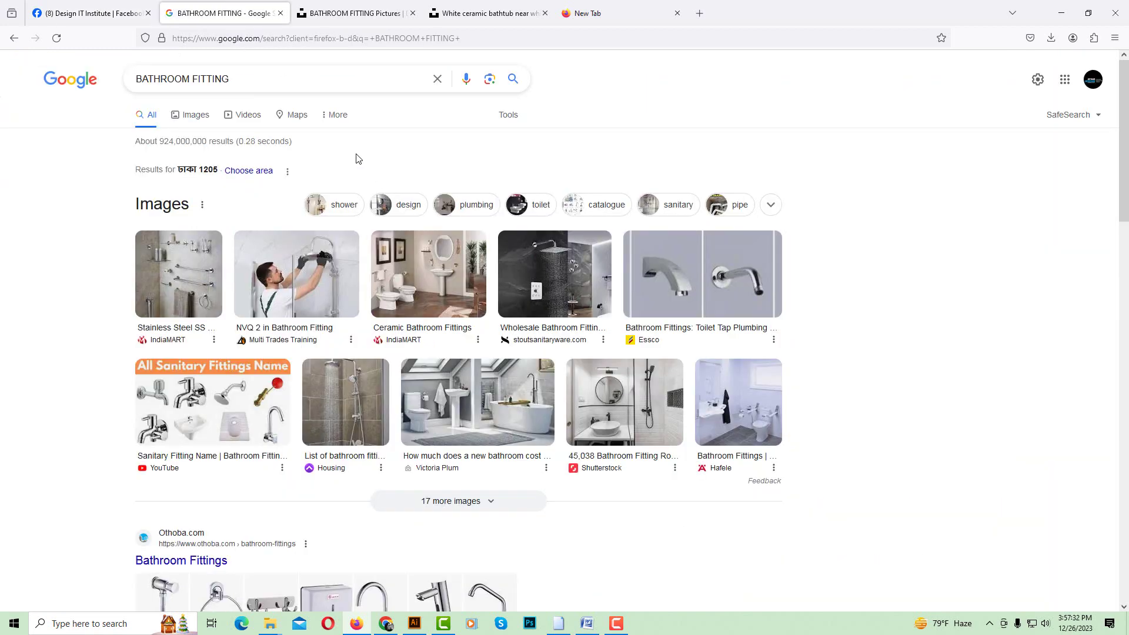
pyautogui.moveTo(212, 78); pyautogui.dragTo(205, 77)
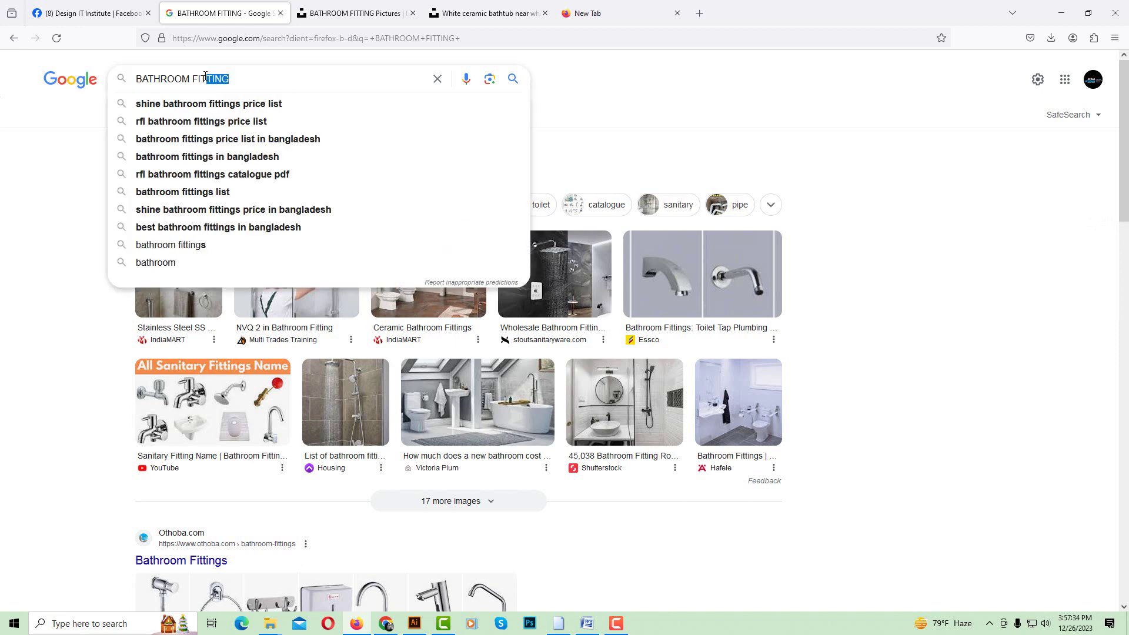
pyautogui.click(271, 77)
pyautogui.click(596, 148)
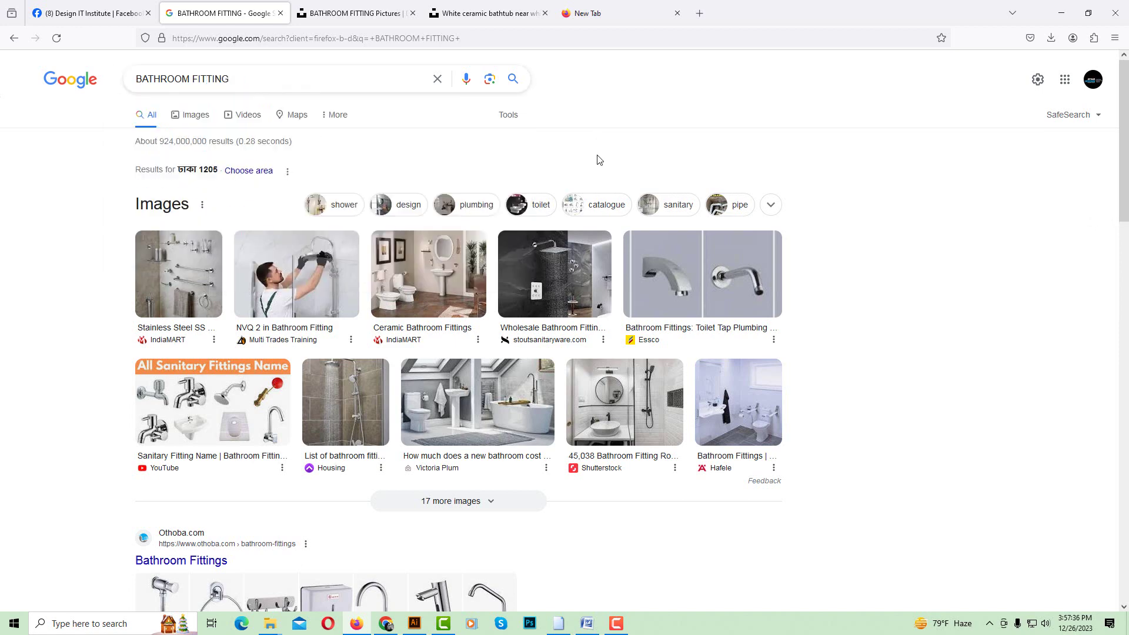
pyautogui.scroll(-4, 678, 272)
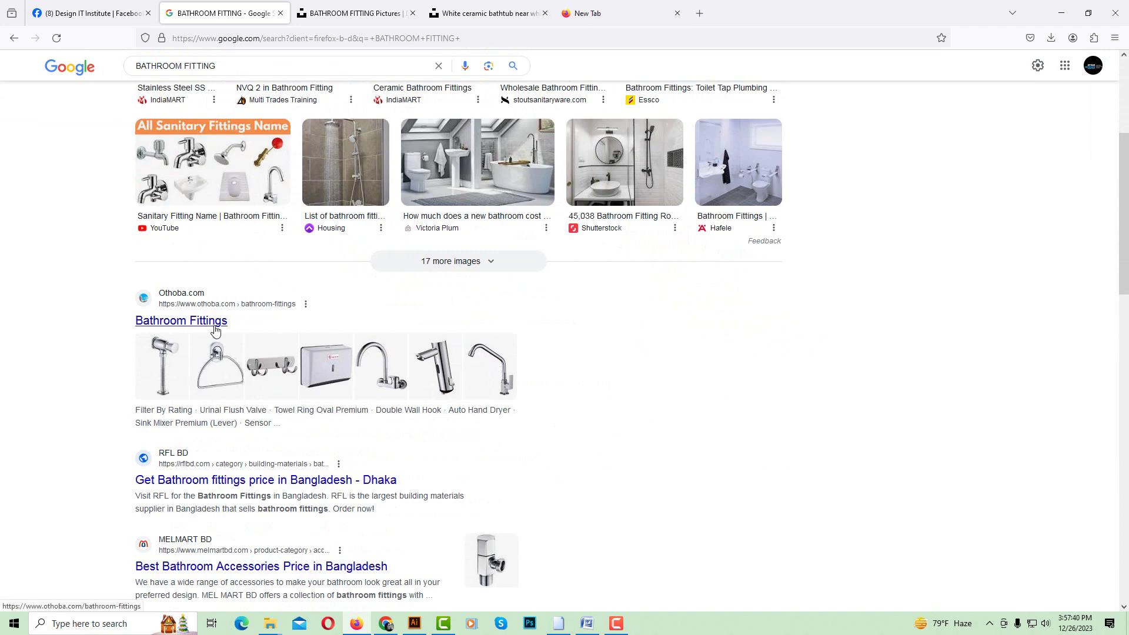
pyautogui.scroll(-5, 77, 298)
pyautogui.scroll(4, 512, 301)
pyautogui.scroll(4, 511, 301)
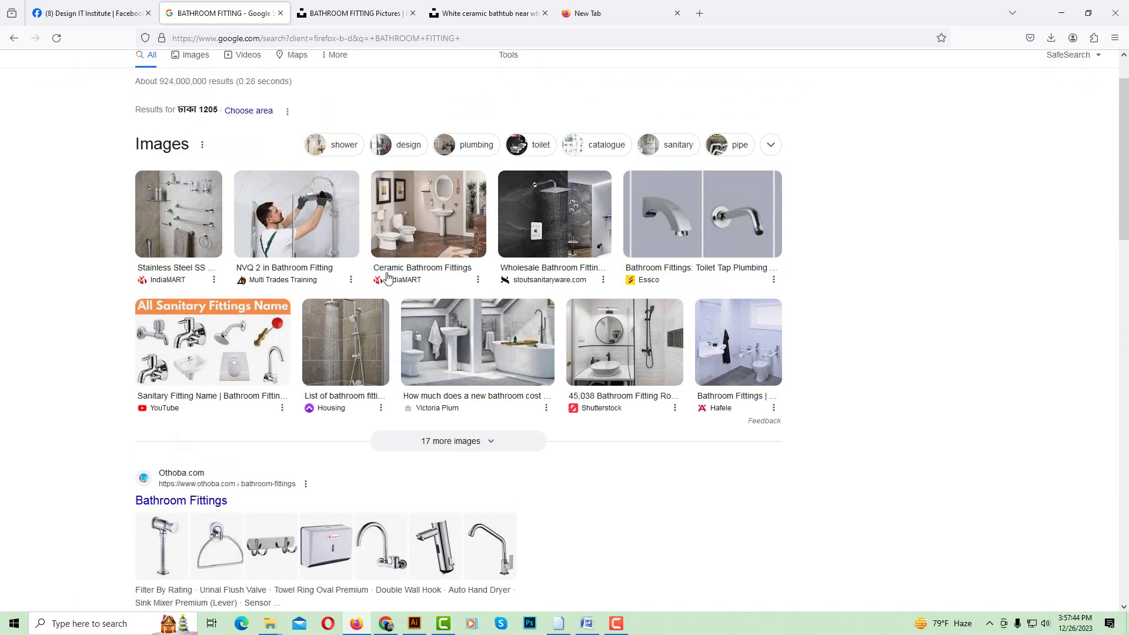
pyautogui.hotkey('ctrl', 'Tab')
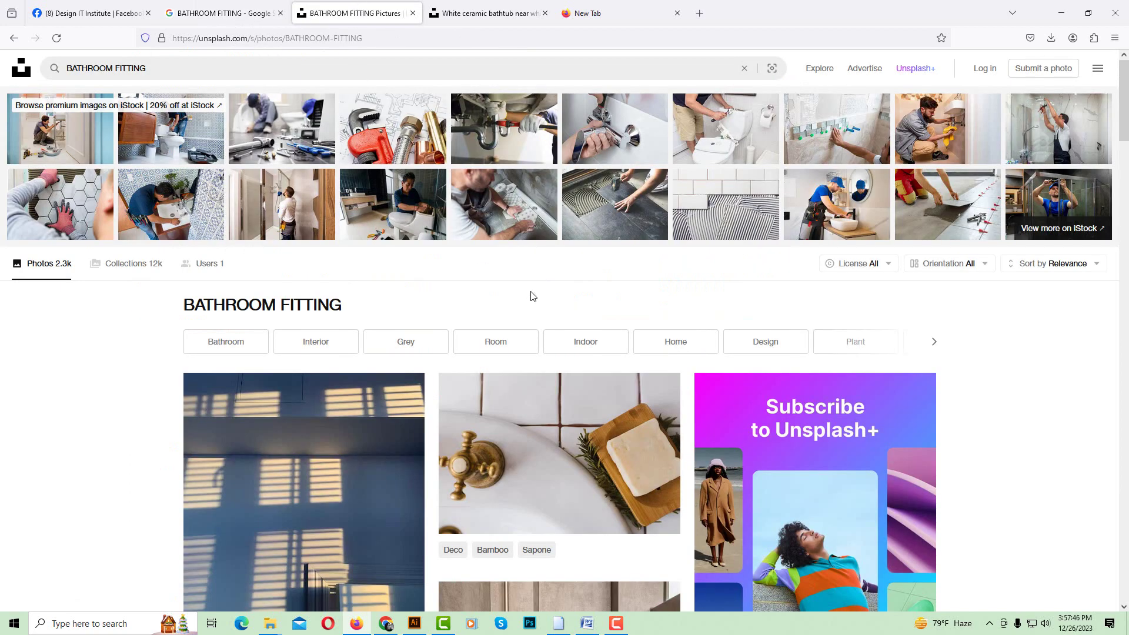
pyautogui.hotkey('ctrl', 'shift', 'Tab')
pyautogui.scroll(1, 303, 173)
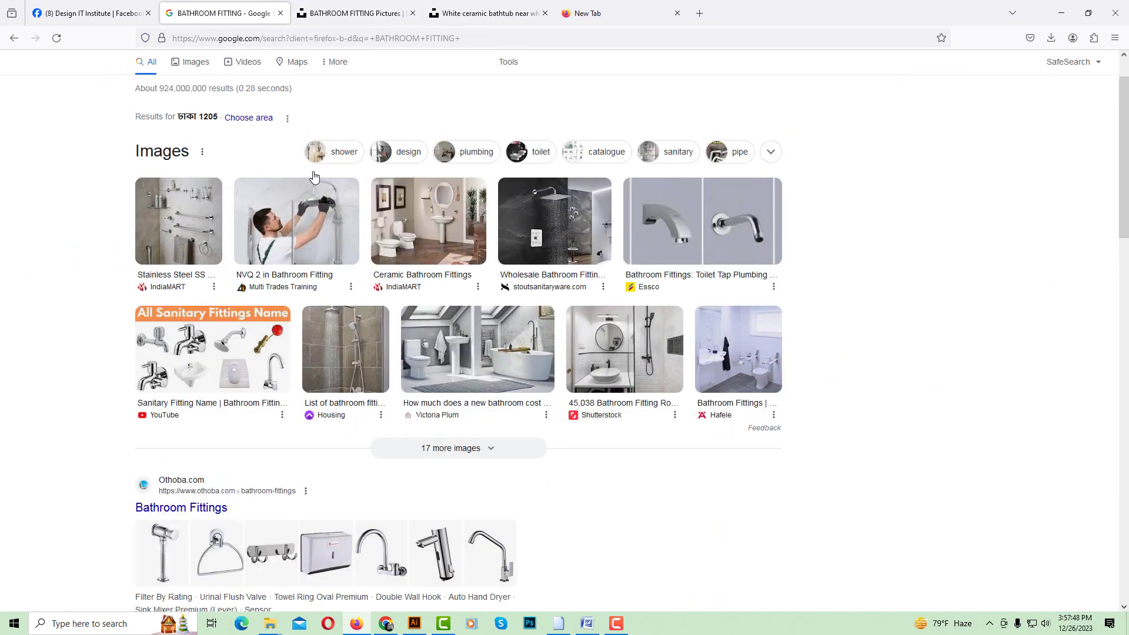
# - Show the image results for BATHROOM FITTING and browse them for reference pictures
pyautogui.click(191, 116)
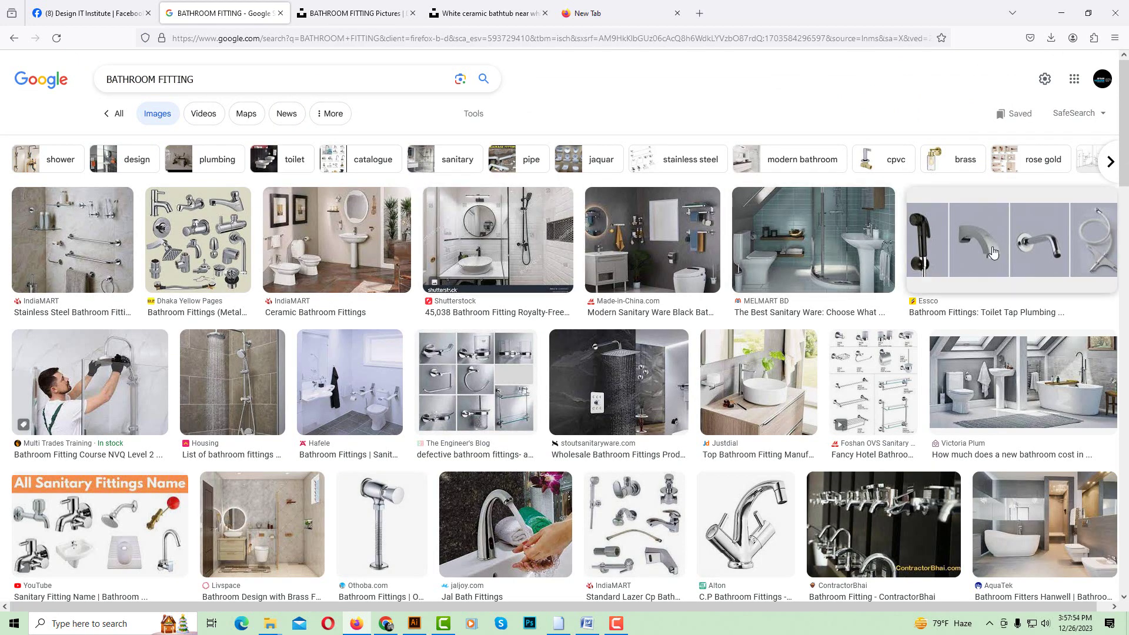
pyautogui.scroll(-6, 700, 241)
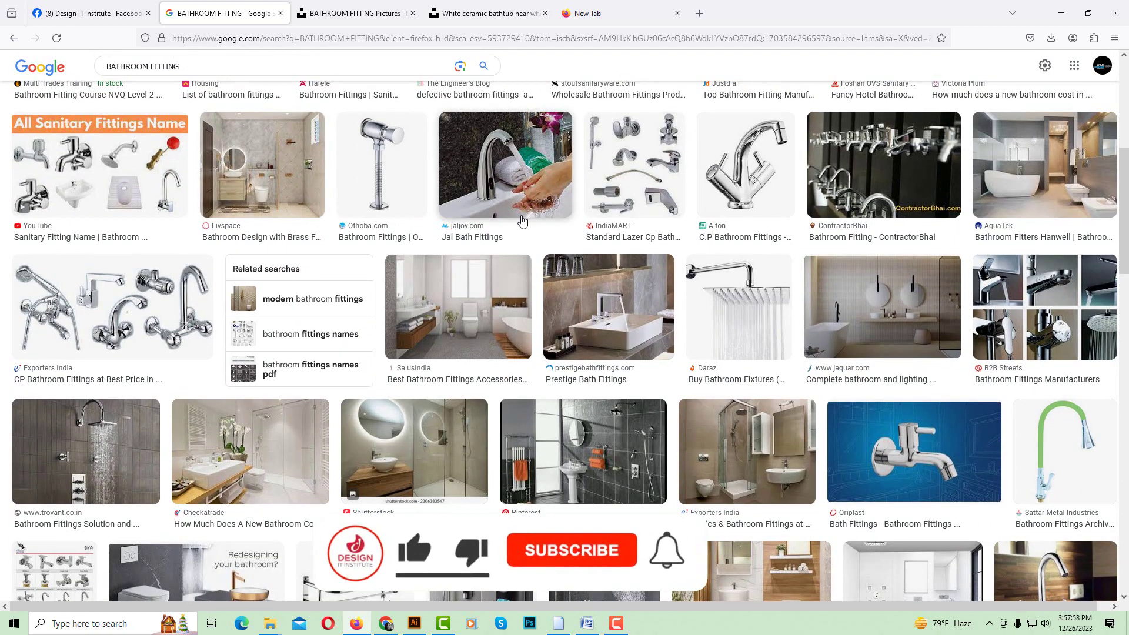
pyautogui.scroll(-2, 522, 221)
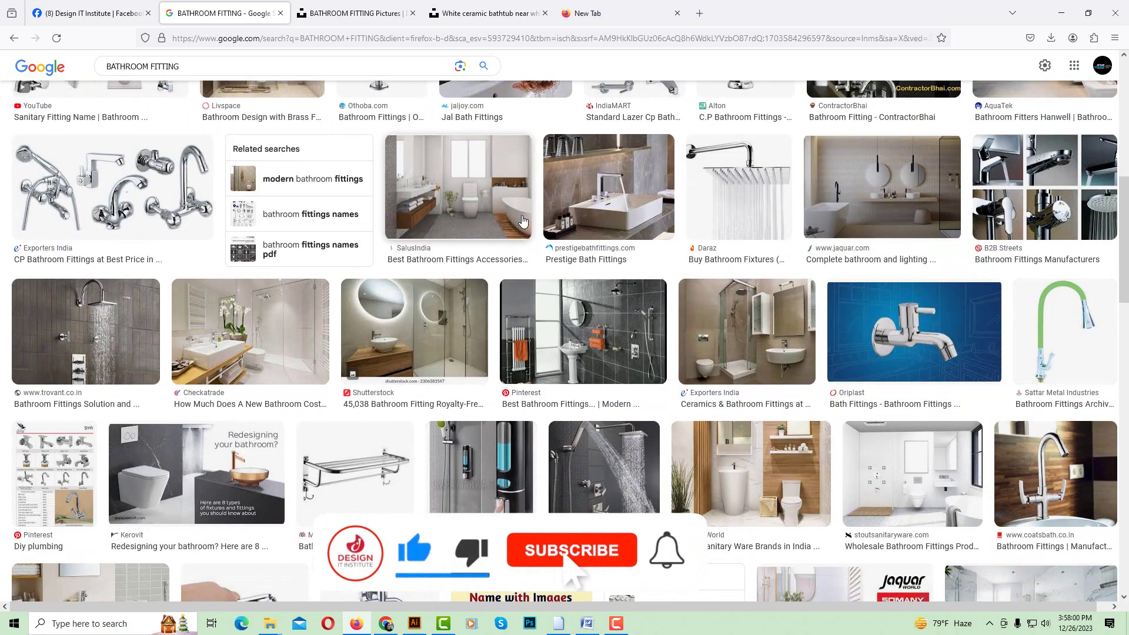
pyautogui.scroll(-2, 522, 221)
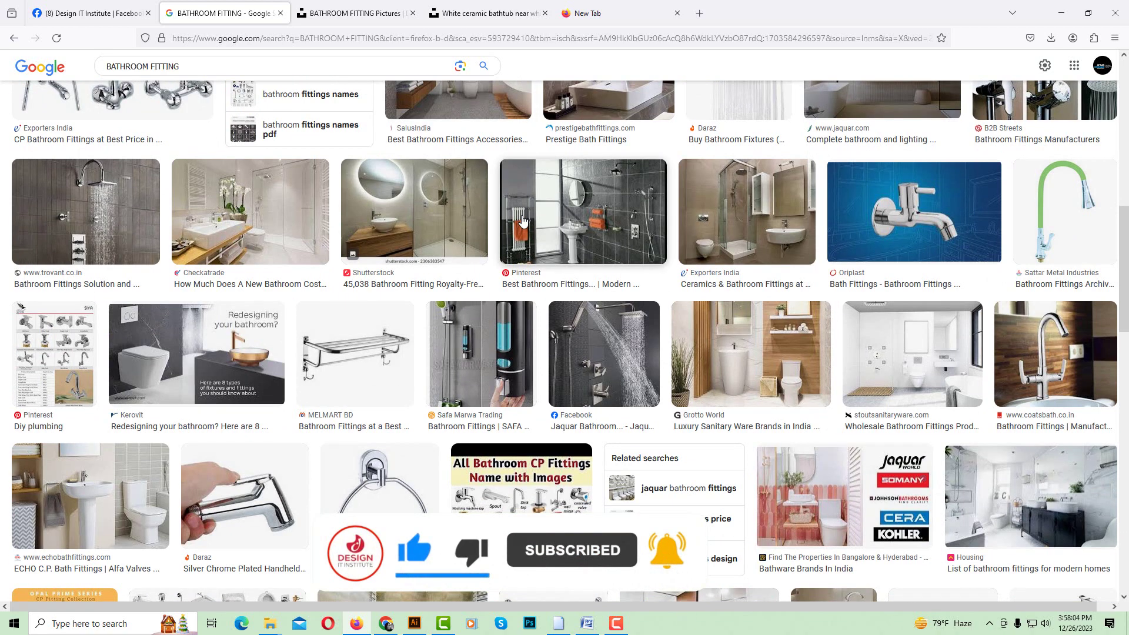
pyautogui.scroll(-2, 523, 221)
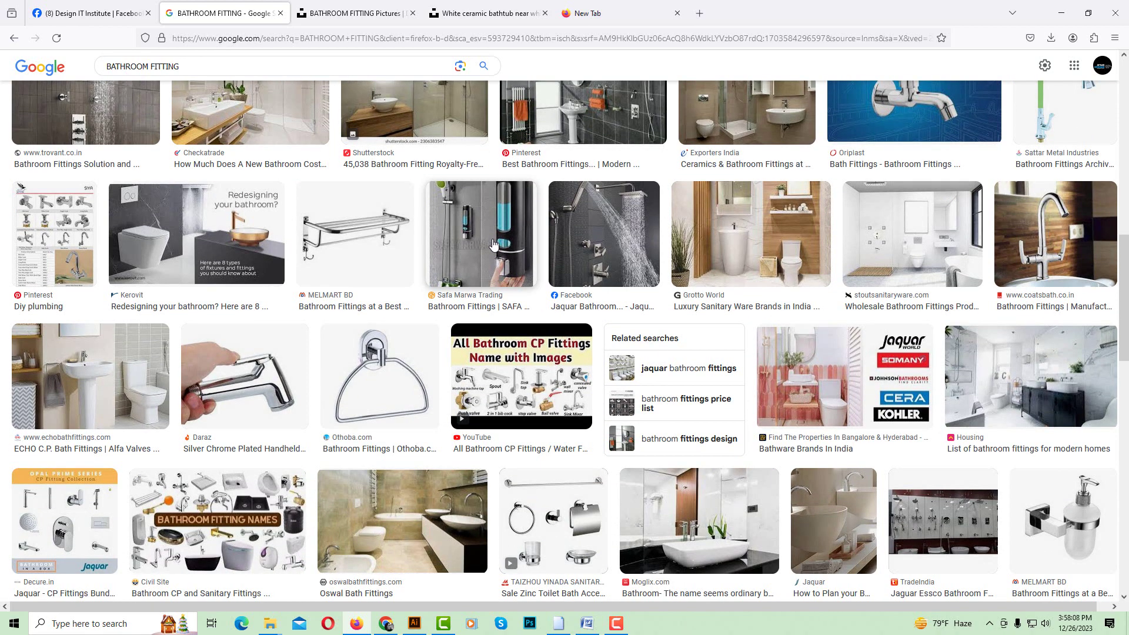
# - Switch to Illustrator and create a new A4 print document in CMYK with two artboards
pyautogui.click(414, 623)
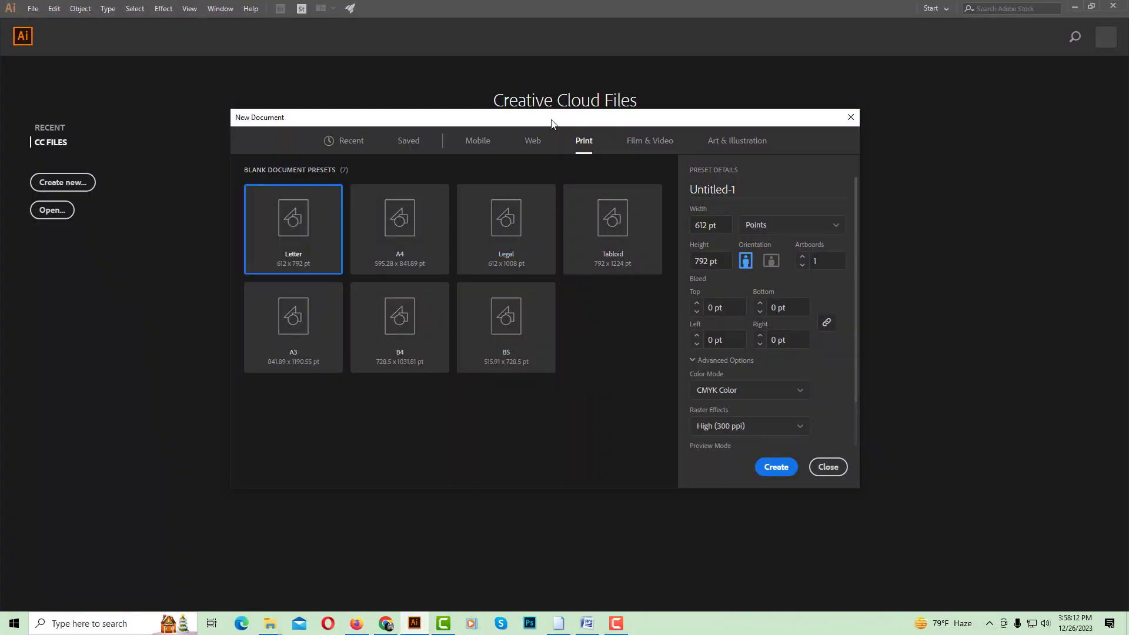
pyautogui.moveTo(551, 124); pyautogui.dragTo(638, 103)
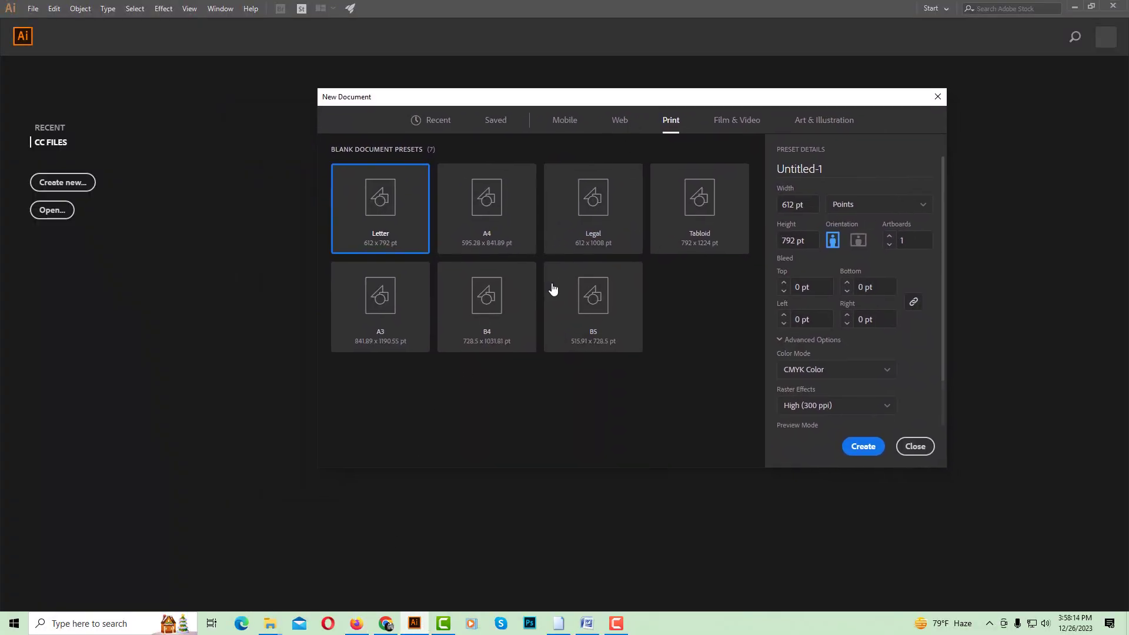
pyautogui.click(494, 212)
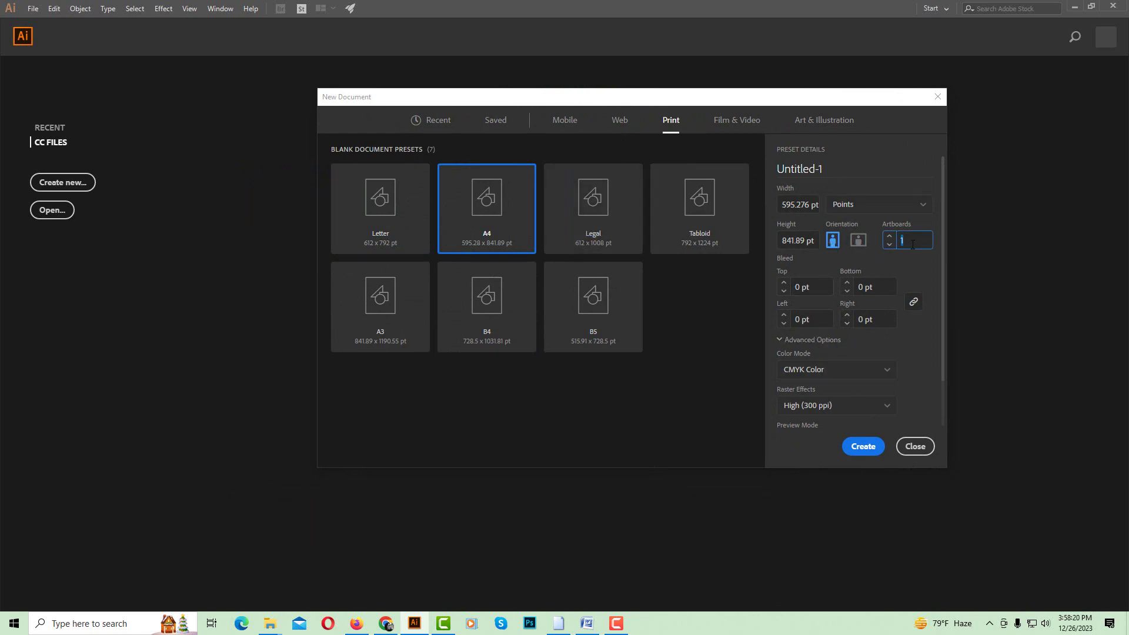
pyautogui.click(862, 446)
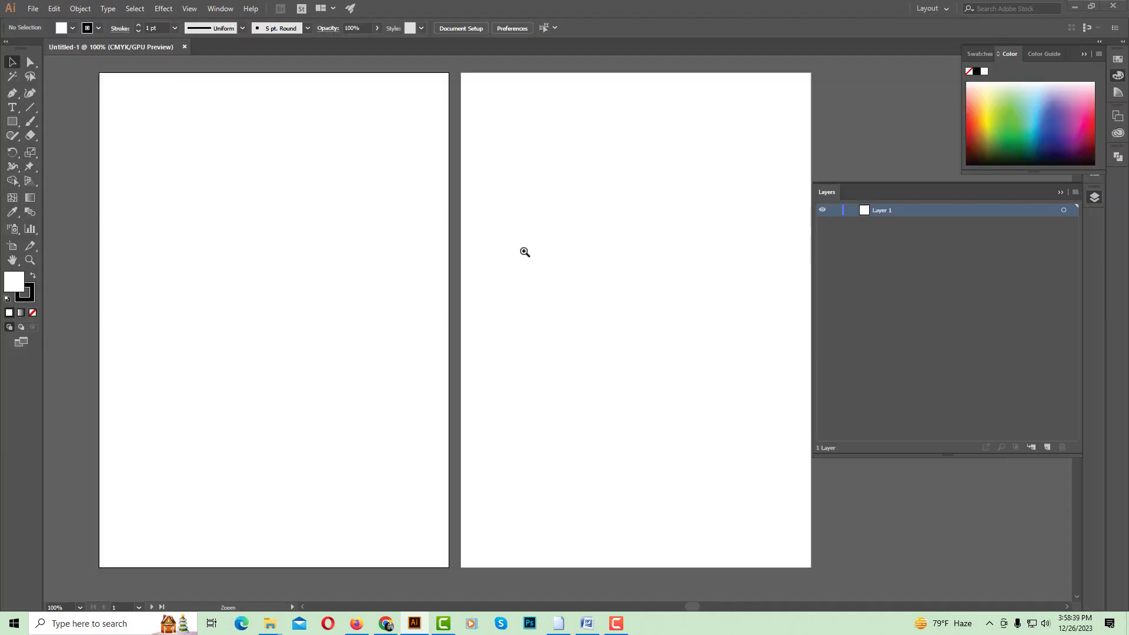
# - Set the default stroke to none, keeping the white fill for new shapes
pyautogui.scroll(-3, 524, 250)
pyautogui.scroll(2, 547, 202)
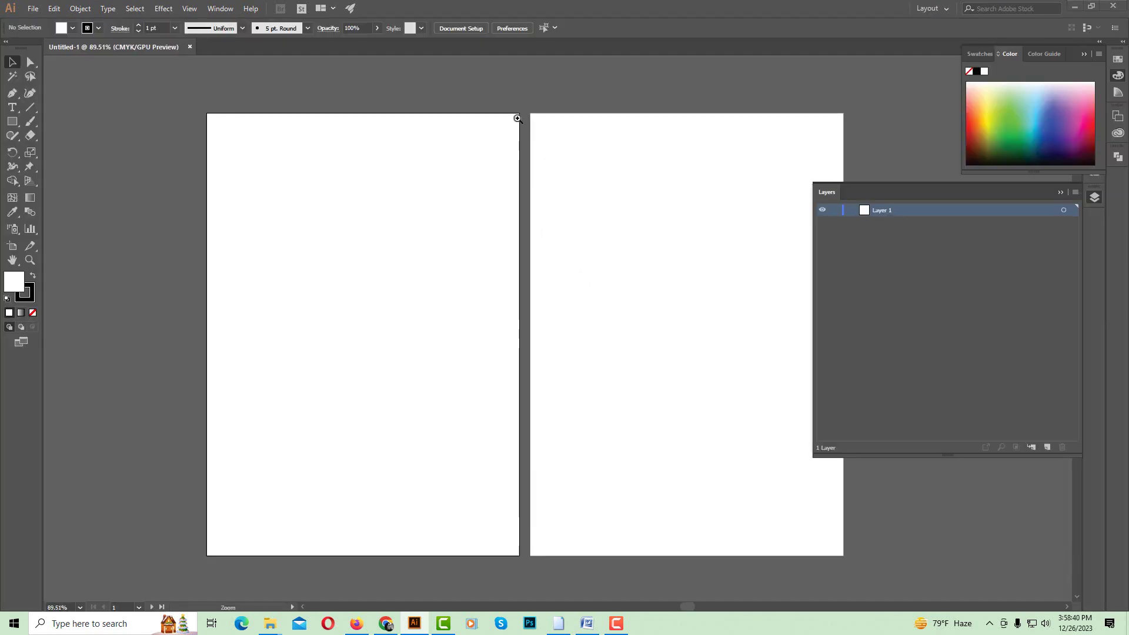
pyautogui.moveTo(517, 118); pyautogui.dragTo(618, 245)
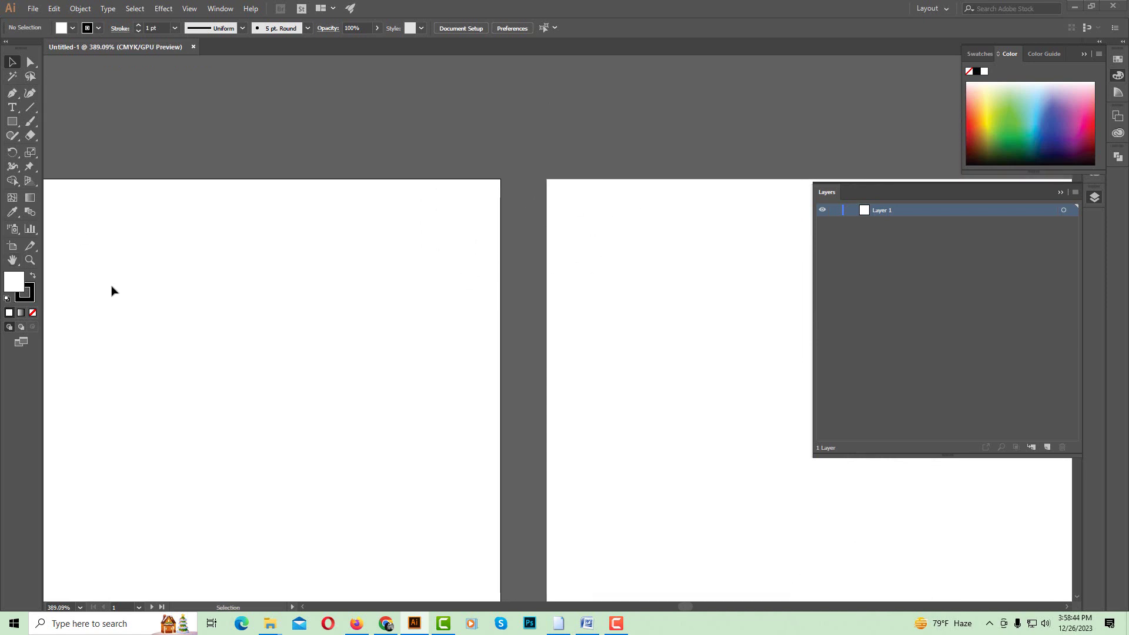
pyautogui.click(24, 296)
pyautogui.click(32, 312)
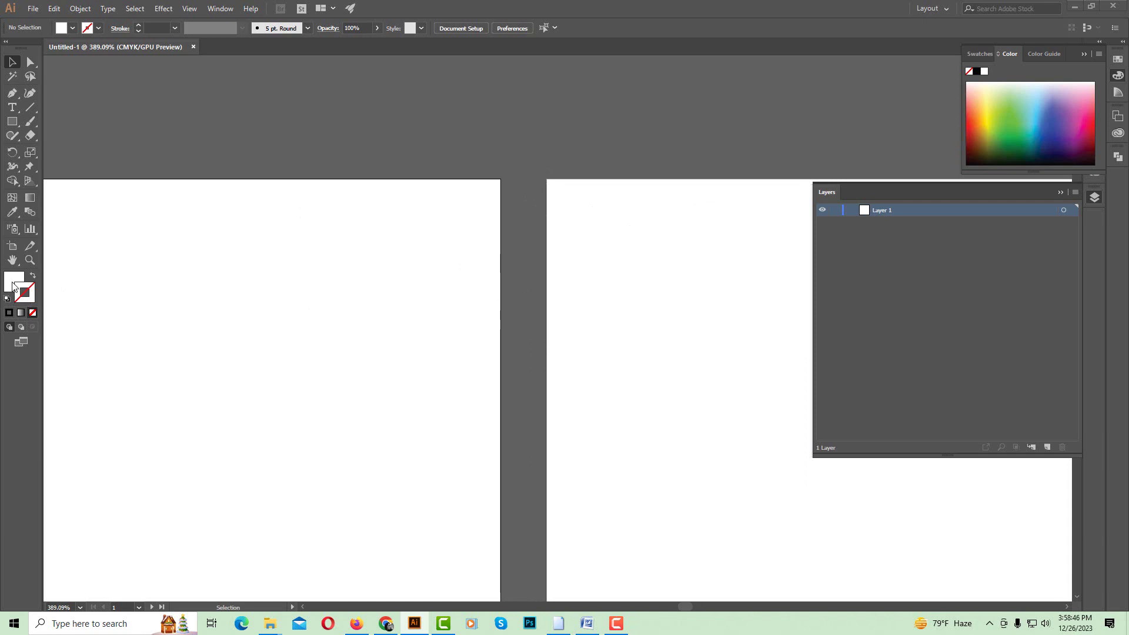
# - Move the second artboard against the first artboard's right edge so the two pages touch without a gap
pyautogui.click(12, 246)
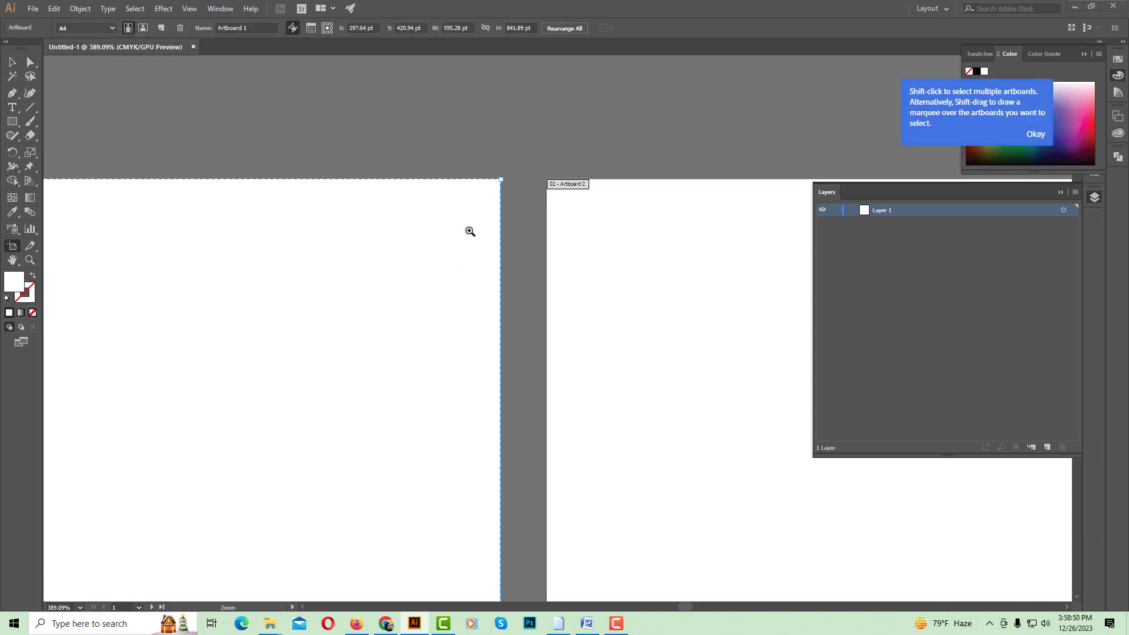
pyautogui.moveTo(565, 323); pyautogui.dragTo(294, 356)
pyautogui.press('Escape')
pyautogui.moveTo(641, 378); pyautogui.dragTo(423, 376)
pyautogui.moveTo(511, 333); pyautogui.dragTo(395, 187)
pyautogui.moveTo(540, 296); pyautogui.dragTo(664, 386)
pyautogui.press('alt')
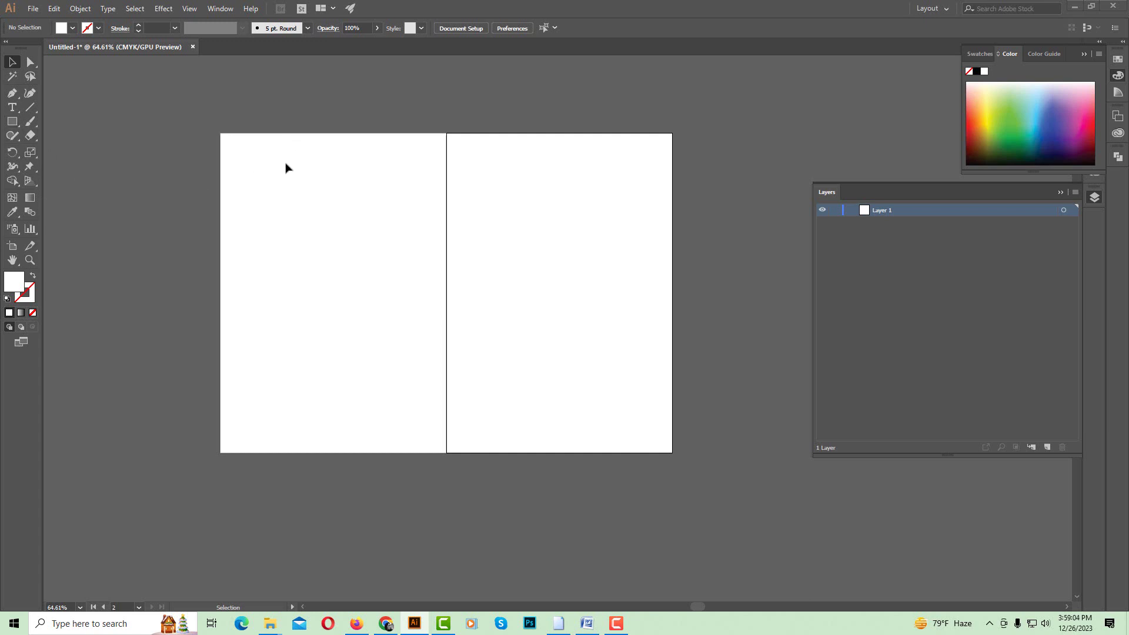
# - Draw a white rectangle about 590 x 788 pt over the first artboard, starting near its upper-left corner
pyautogui.click(12, 122)
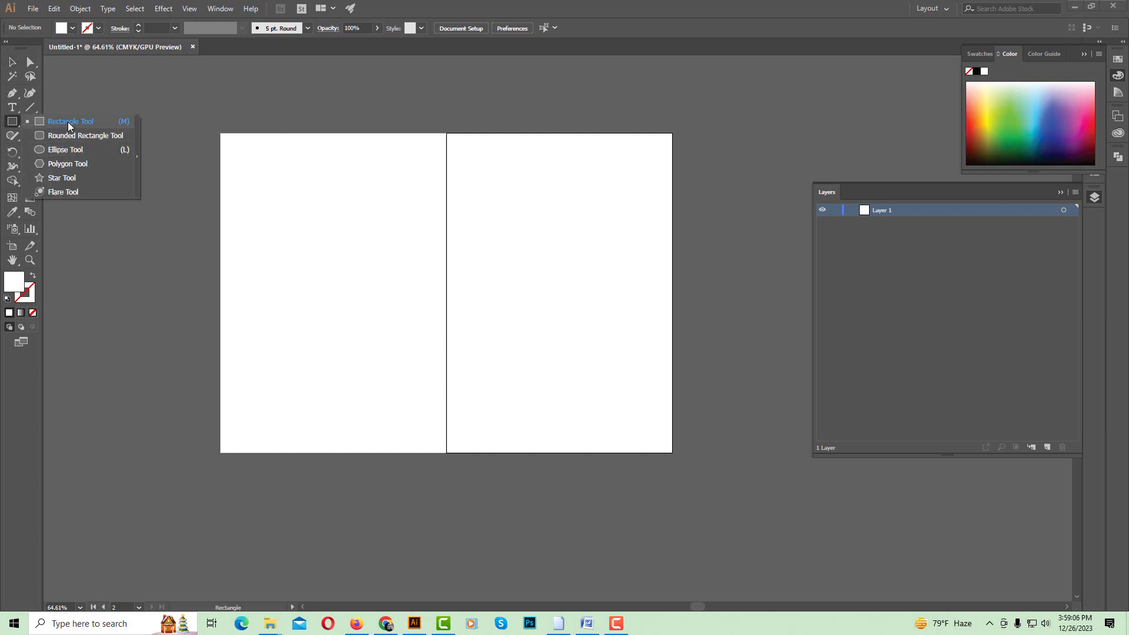
pyautogui.click(70, 121)
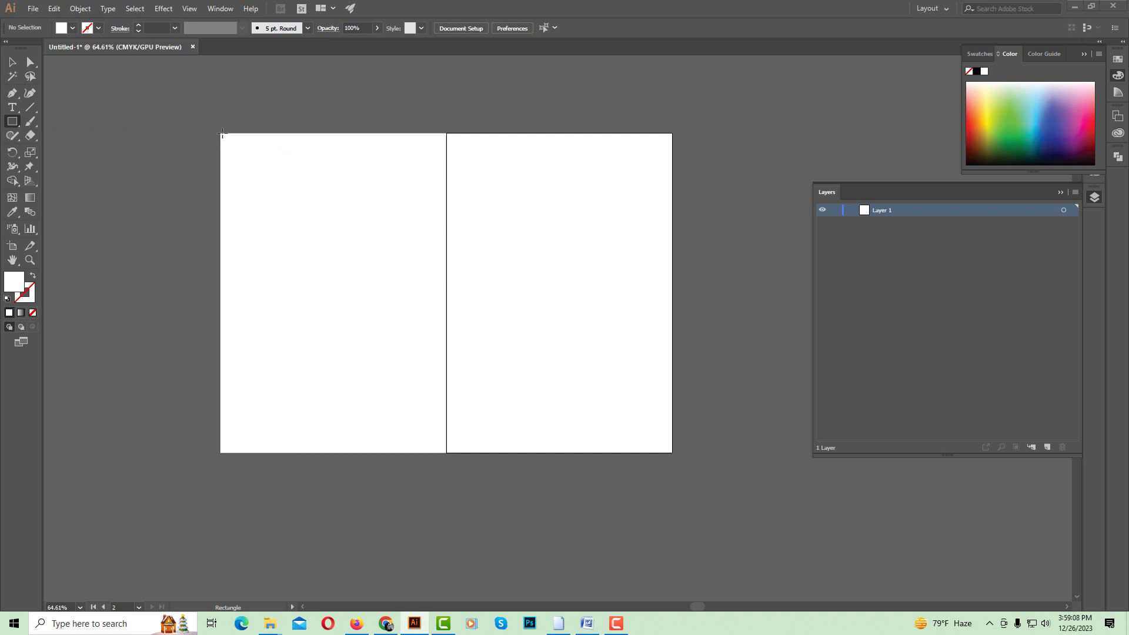
pyautogui.moveTo(221, 133)
pyautogui.mouseDown()
pyautogui.moveTo(443, 440)
pyautogui.moveTo(445, 431)
pyautogui.mouseUp()
pyautogui.press('v')
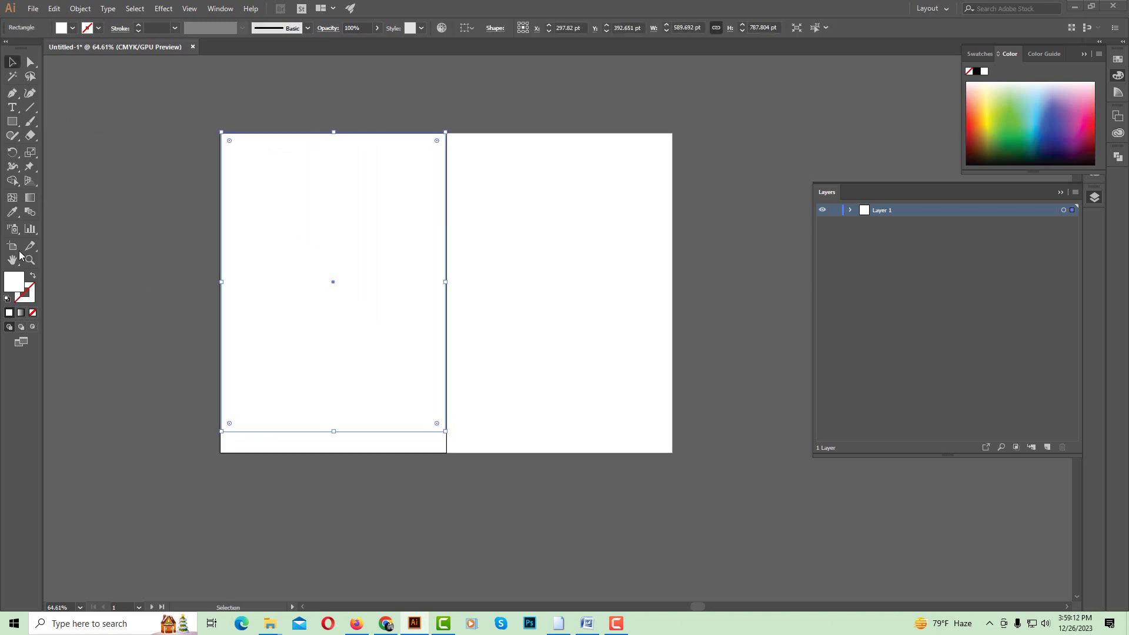
# - Align the rectangle to the artboard's left and top edges
pyautogui.moveTo(219, 123); pyautogui.dragTo(503, 314)
pyautogui.moveTo(199, 153); pyautogui.dragTo(425, 282)
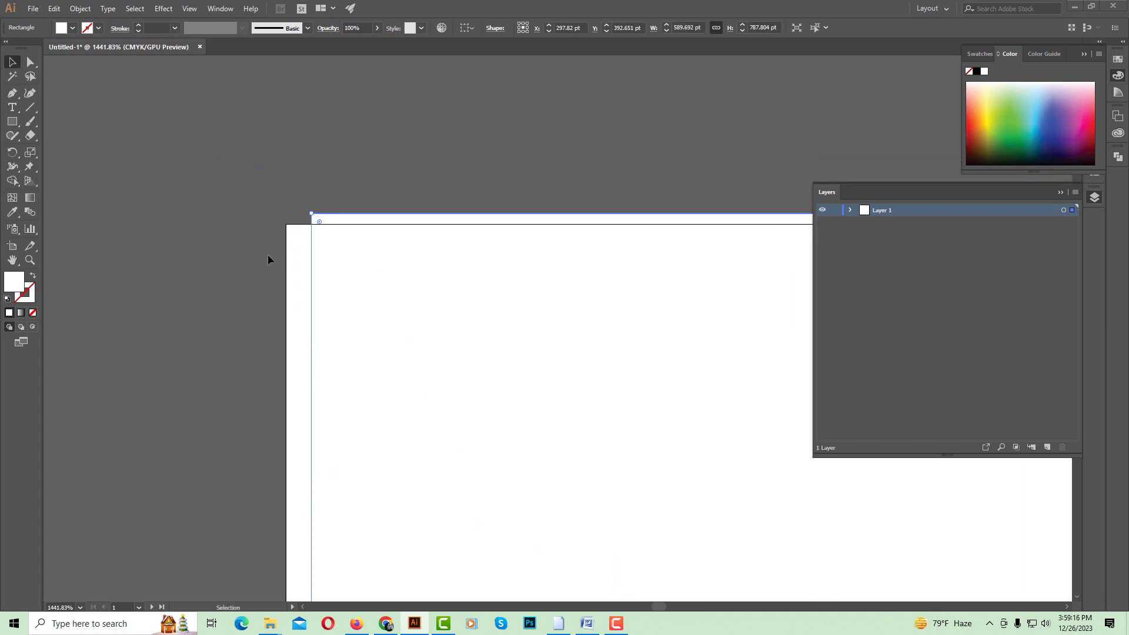
pyautogui.click(468, 34)
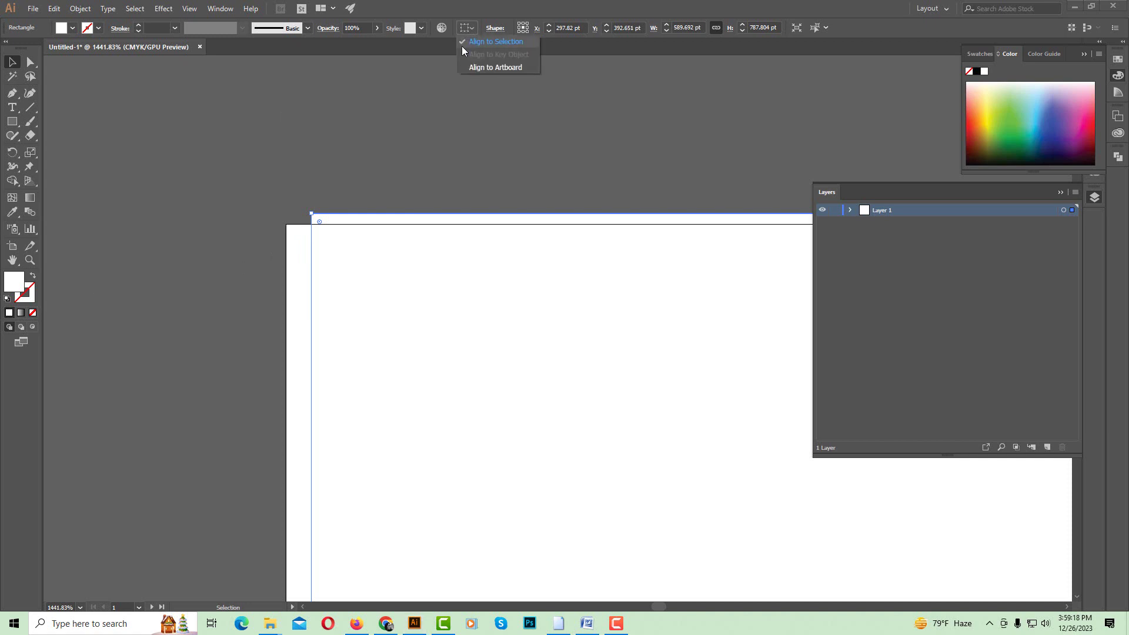
pyautogui.click(474, 68)
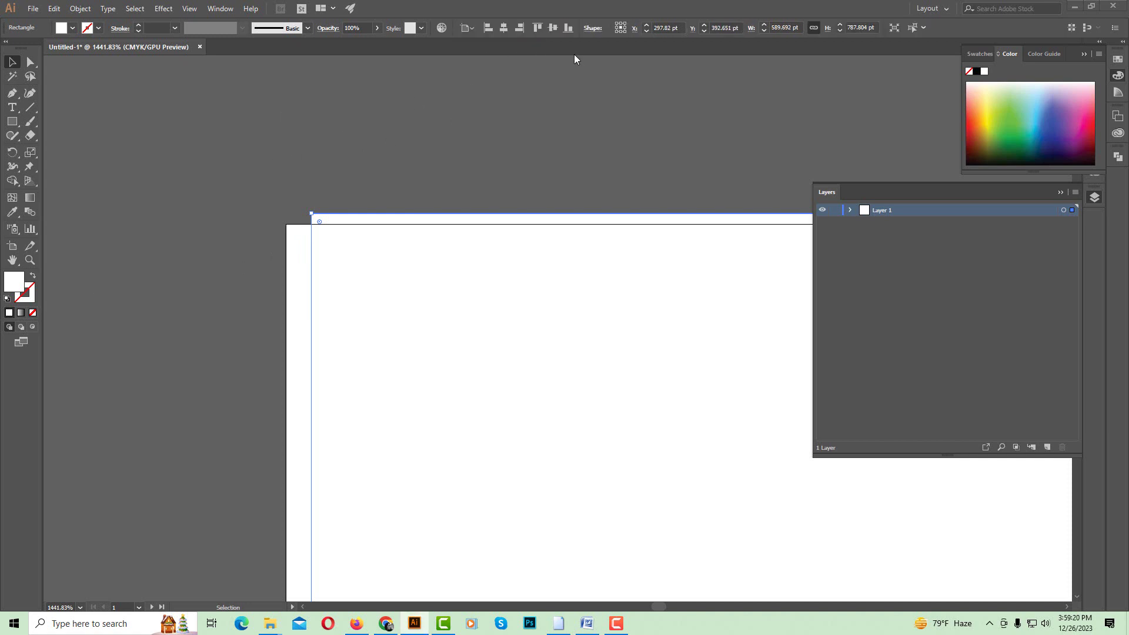
pyautogui.click(492, 26)
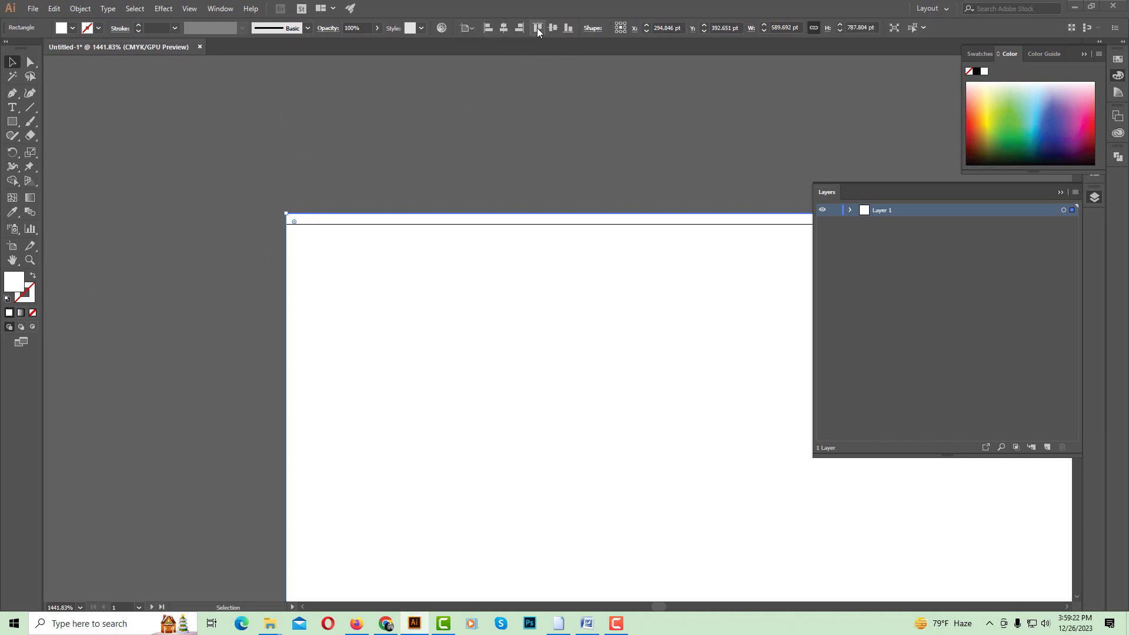
pyautogui.click(537, 27)
# - Stretch the rectangle's lower-right corner to the first artboard's corner, making it about 595 x 842 pt
pyautogui.keyDown('ctrl'); pyautogui.keyDown('alt'); pyautogui.click(629, 365); pyautogui.keyUp('alt'); pyautogui.keyUp('ctrl')
pyautogui.keyDown('ctrl'); pyautogui.keyDown('alt'); pyautogui.click(631, 364); pyautogui.keyUp('alt'); pyautogui.keyUp('ctrl')
pyautogui.keyDown('ctrl'); pyautogui.keyDown('alt'); pyautogui.click(631, 363); pyautogui.keyUp('alt'); pyautogui.keyUp('ctrl')
pyautogui.keyDown('ctrl'); pyautogui.keyDown('alt'); pyautogui.click(631, 363); pyautogui.keyUp('alt'); pyautogui.keyUp('ctrl')
pyautogui.keyDown('ctrl'); pyautogui.keyDown('alt'); pyautogui.click(631, 363); pyautogui.keyUp('alt'); pyautogui.keyUp('ctrl')
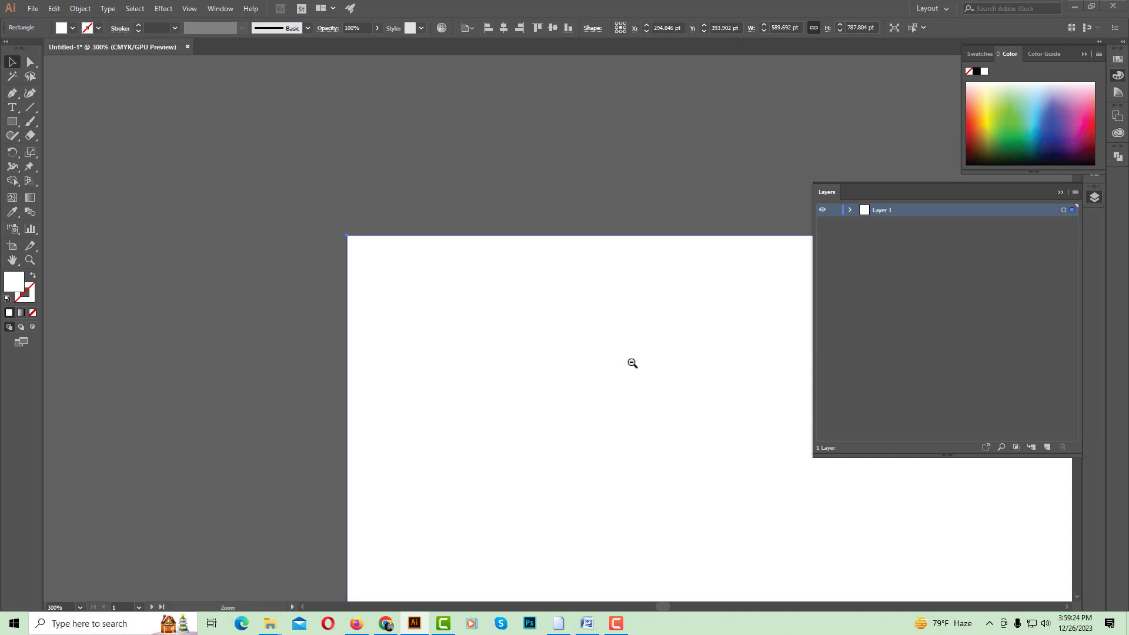
pyautogui.keyDown('ctrl'); pyautogui.keyDown('alt'); pyautogui.click(631, 363); pyautogui.keyUp('alt'); pyautogui.keyUp('ctrl')
pyautogui.moveTo(632, 362); pyautogui.dragTo(350, 108)
pyautogui.moveTo(582, 447); pyautogui.dragTo(427, 180)
pyautogui.moveTo(483, 553); pyautogui.dragTo(436, 189)
pyautogui.moveTo(441, 195); pyautogui.dragTo(678, 357)
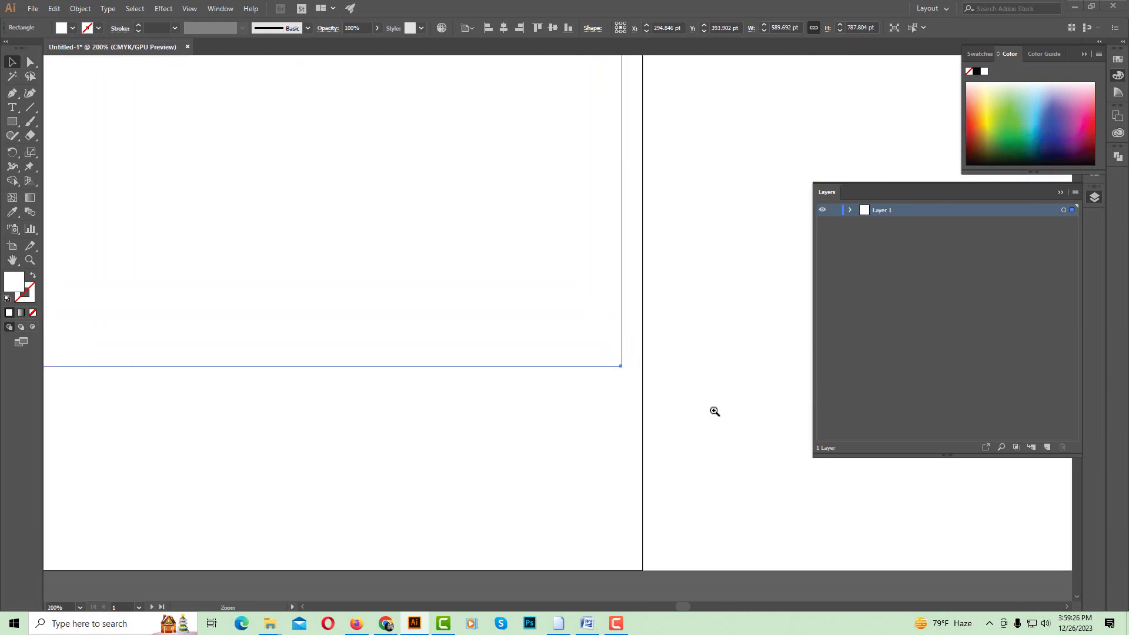
pyautogui.moveTo(714, 410); pyautogui.dragTo(634, 233)
pyautogui.moveTo(543, 191); pyautogui.dragTo(564, 399)
pyautogui.click(575, 441)
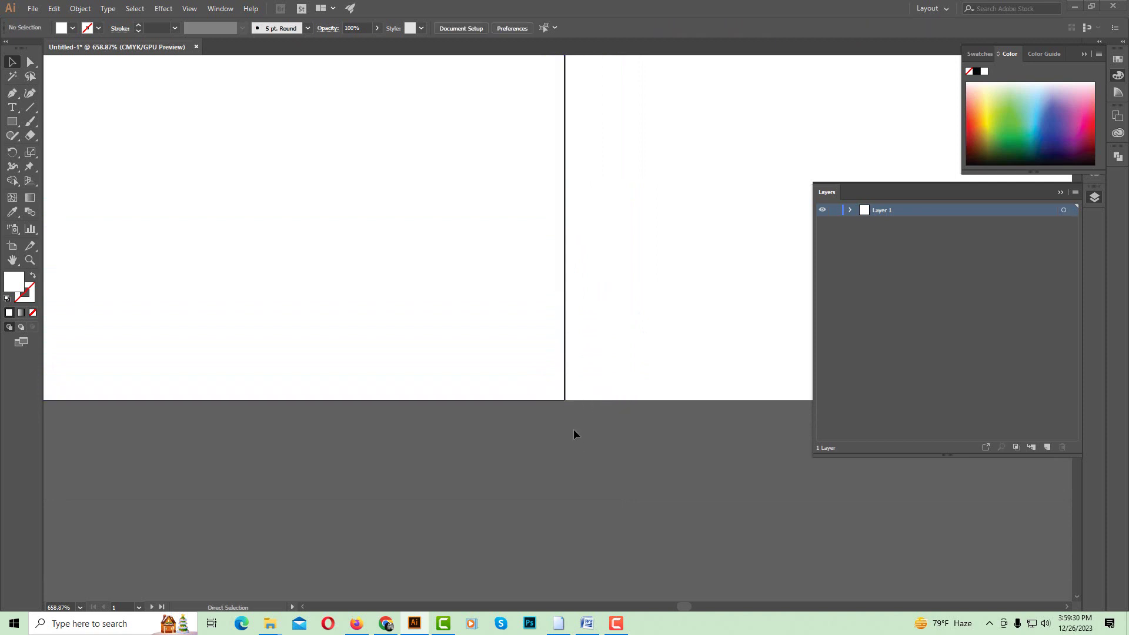
# - Copy the page-sized rectangle onto the second artboard, flush beside the original
pyautogui.hotkey('ctrl', '0')
pyautogui.keyDown('ctrl'); pyautogui.keyDown('alt'); pyautogui.click(608, 318); pyautogui.keyUp('alt'); pyautogui.keyUp('ctrl')
pyautogui.moveTo(571, 280); pyautogui.dragTo(302, 296)
pyautogui.click(269, 257)
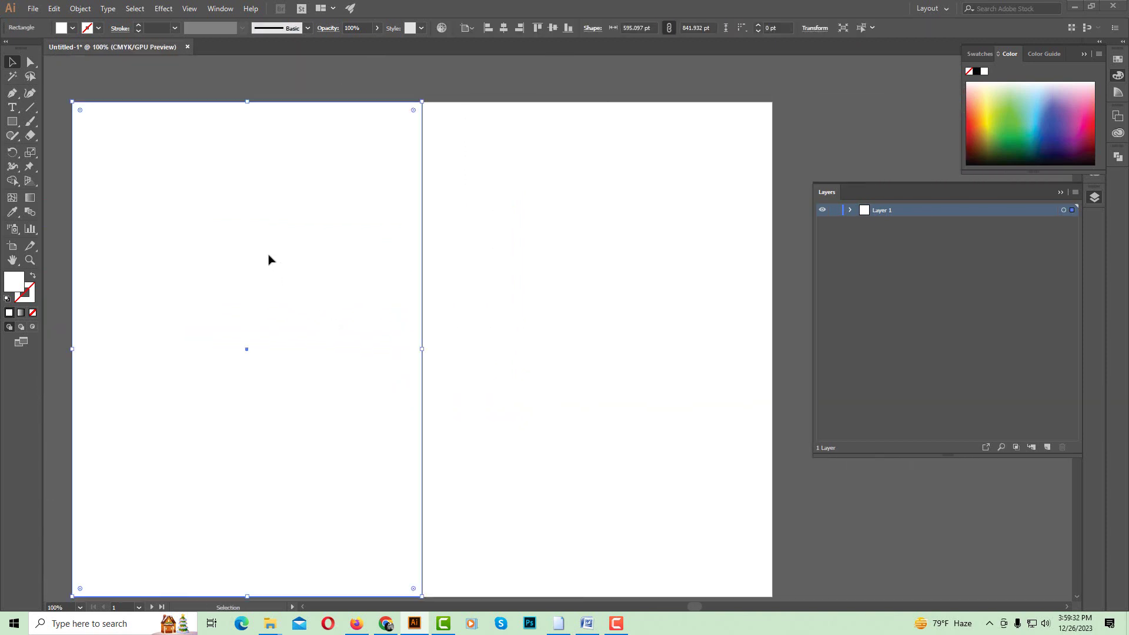
pyautogui.moveTo(270, 257); pyautogui.dragTo(595, 259)
pyautogui.keyDown('ctrl'); pyautogui.keyDown('alt'); pyautogui.click(537, 312); pyautogui.keyUp('alt'); pyautogui.keyUp('ctrl')
pyautogui.keyDown('ctrl'); pyautogui.keyDown('alt'); pyautogui.click(537, 306); pyautogui.keyUp('alt'); pyautogui.keyUp('ctrl')
pyautogui.click(403, 184)
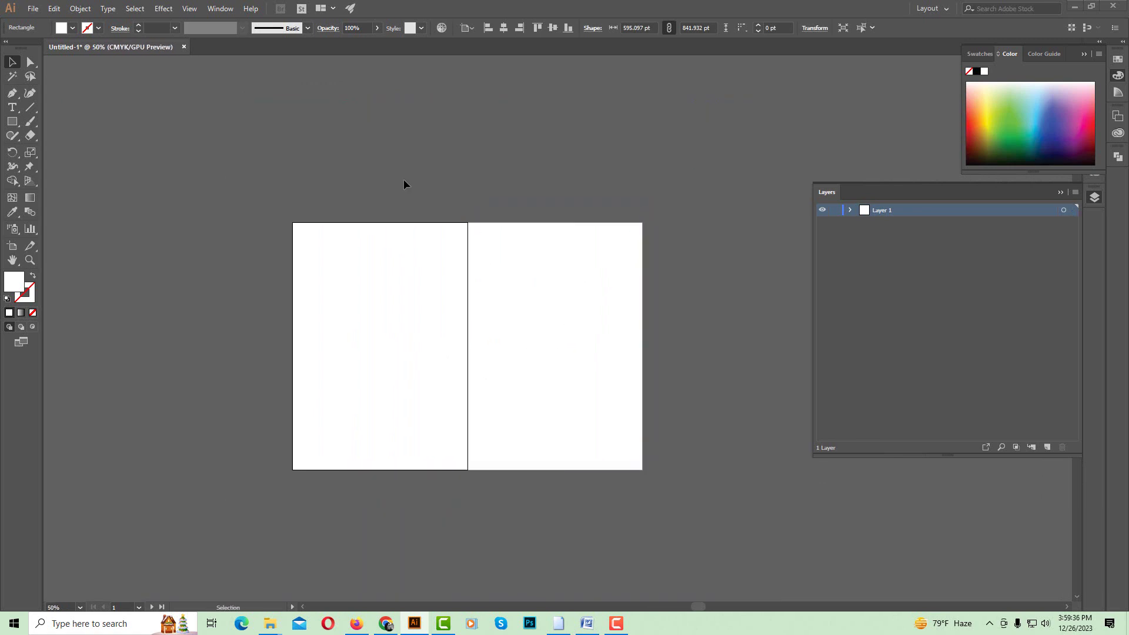
pyautogui.scroll(5, 535, 299)
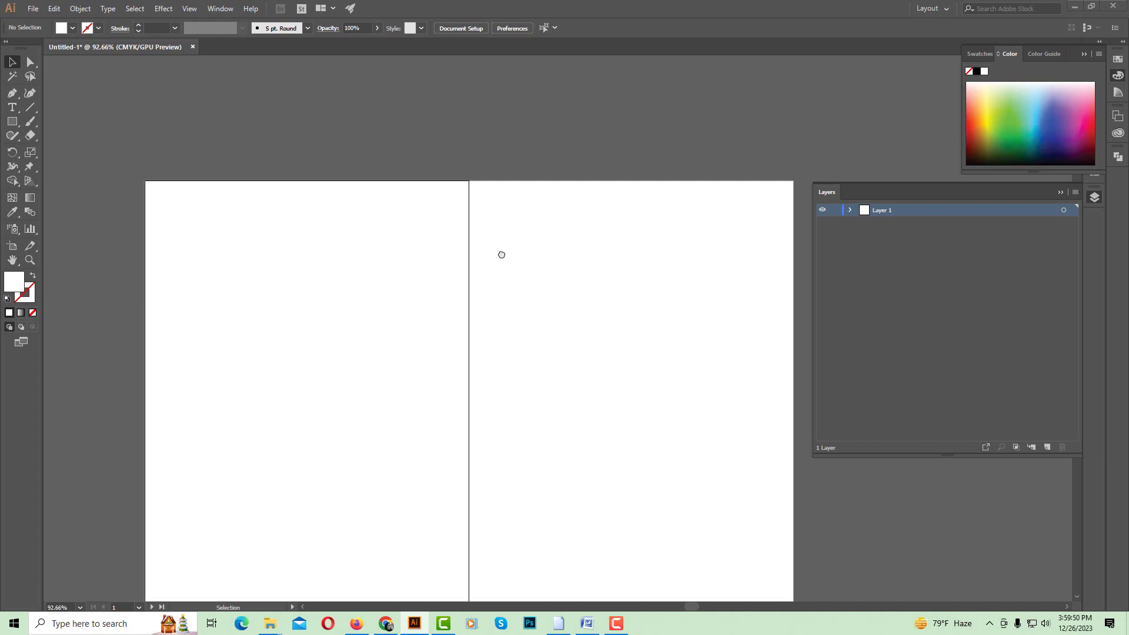
pyautogui.moveTo(531, 148); pyautogui.dragTo(540, 126)
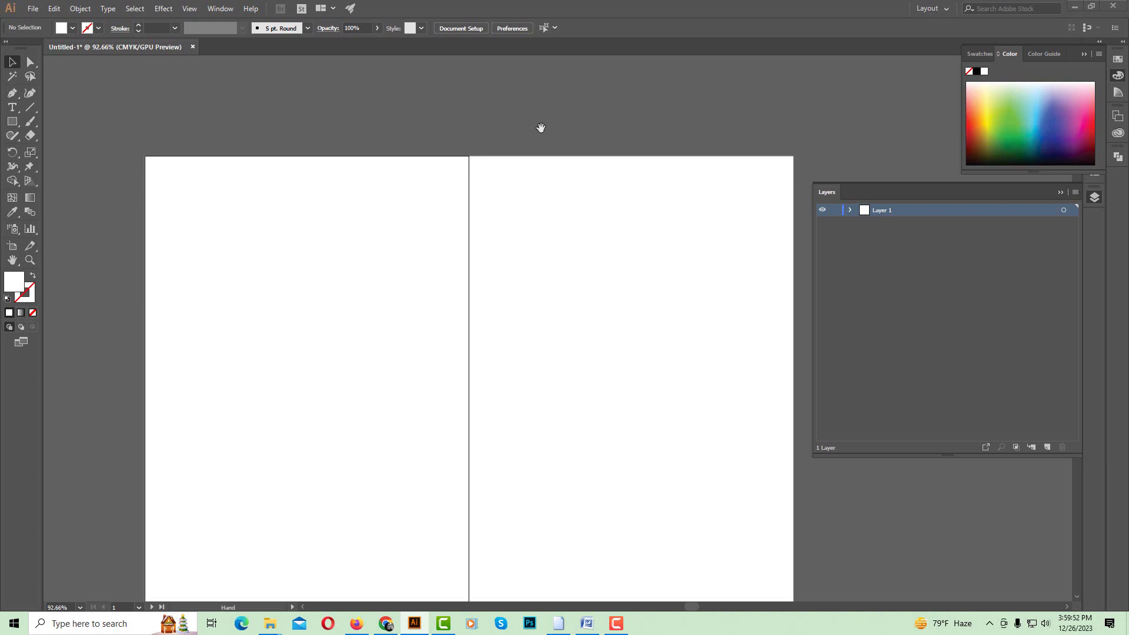
# - Collapse the floating layer list and select both page-sized rectangles
pyautogui.click(1060, 192)
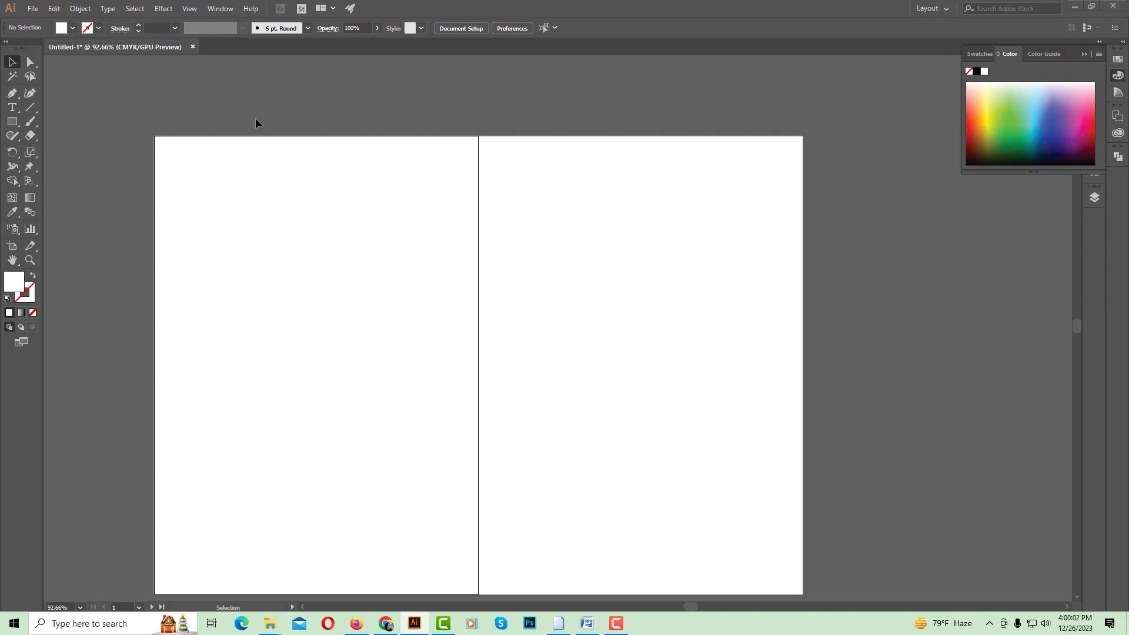
pyautogui.moveTo(259, 116); pyautogui.dragTo(764, 349)
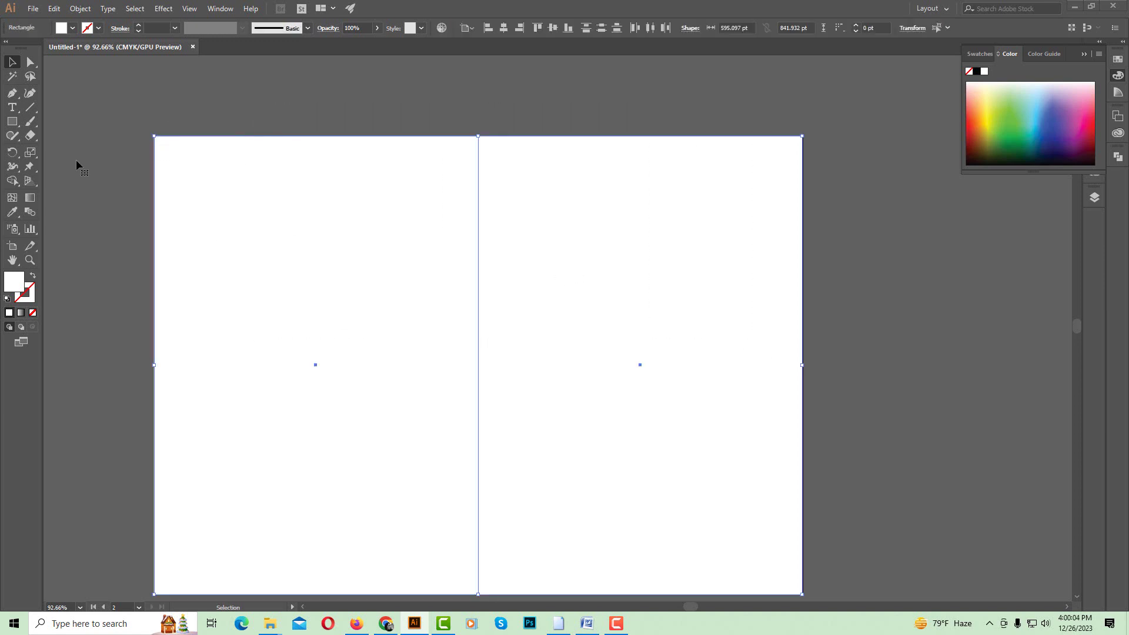
pyautogui.click(80, 9)
pyautogui.moveTo(118, 276)
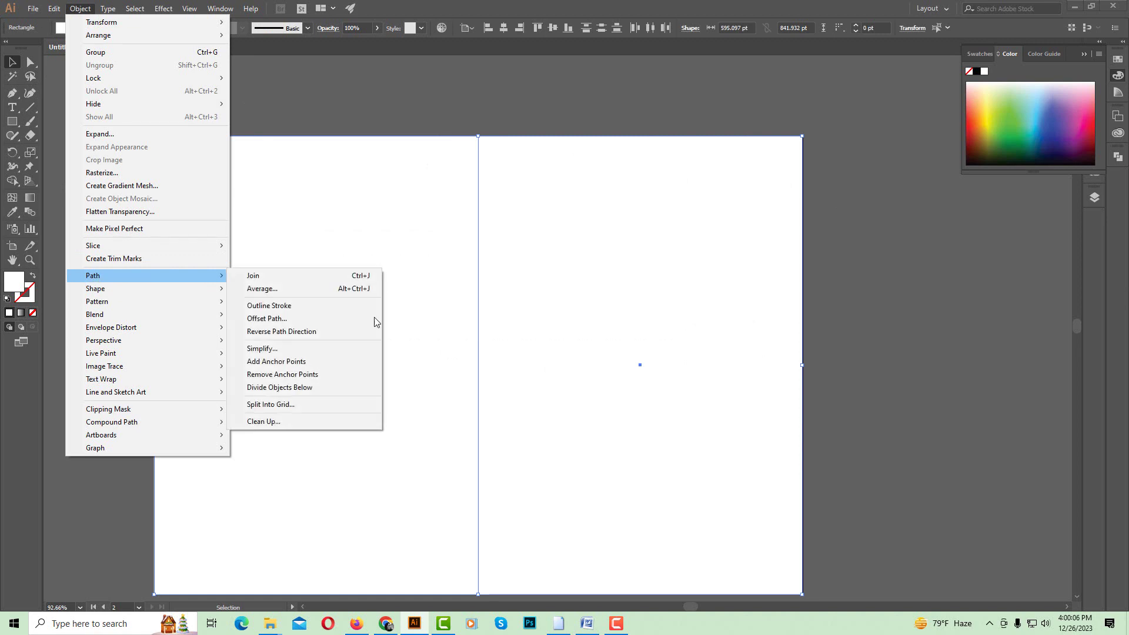
pyautogui.click(294, 318)
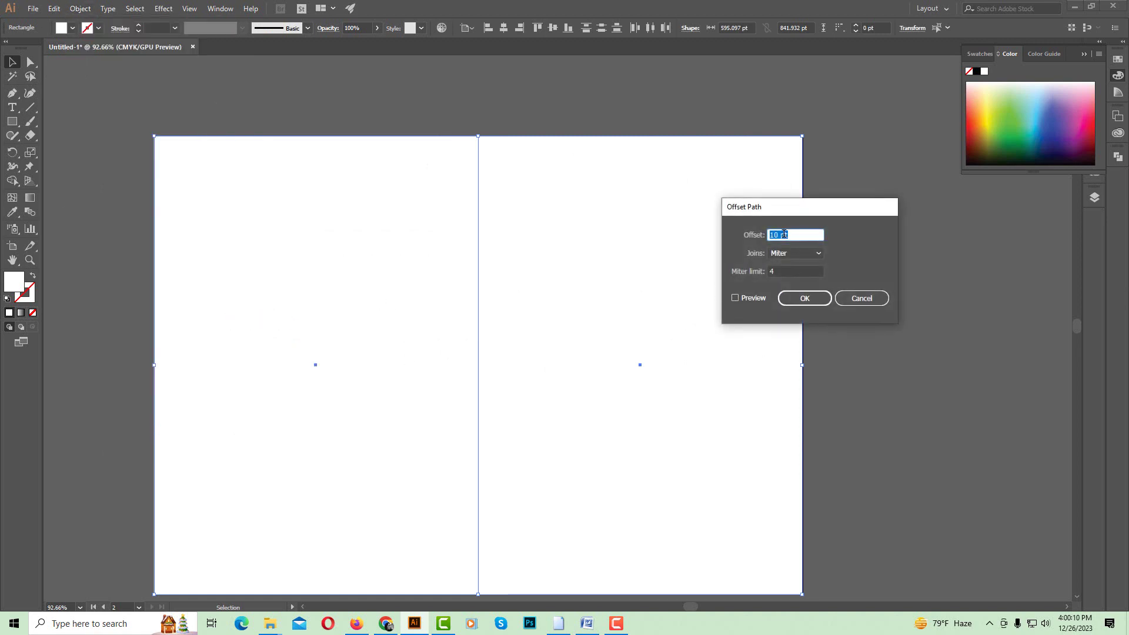
pyautogui.click(870, 300)
pyautogui.press('a')
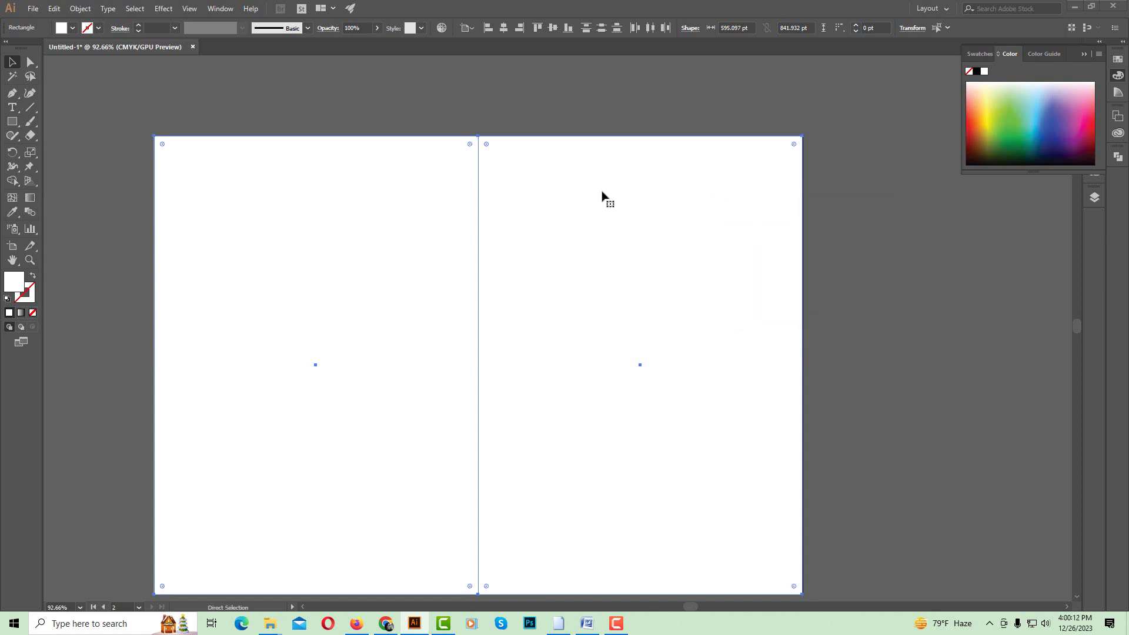
# - Show the rulers and change the document's ruler units to inches
pyautogui.hotkey('ctrl', 'r')
pyautogui.press('v')
pyautogui.rightClick(556, 62)
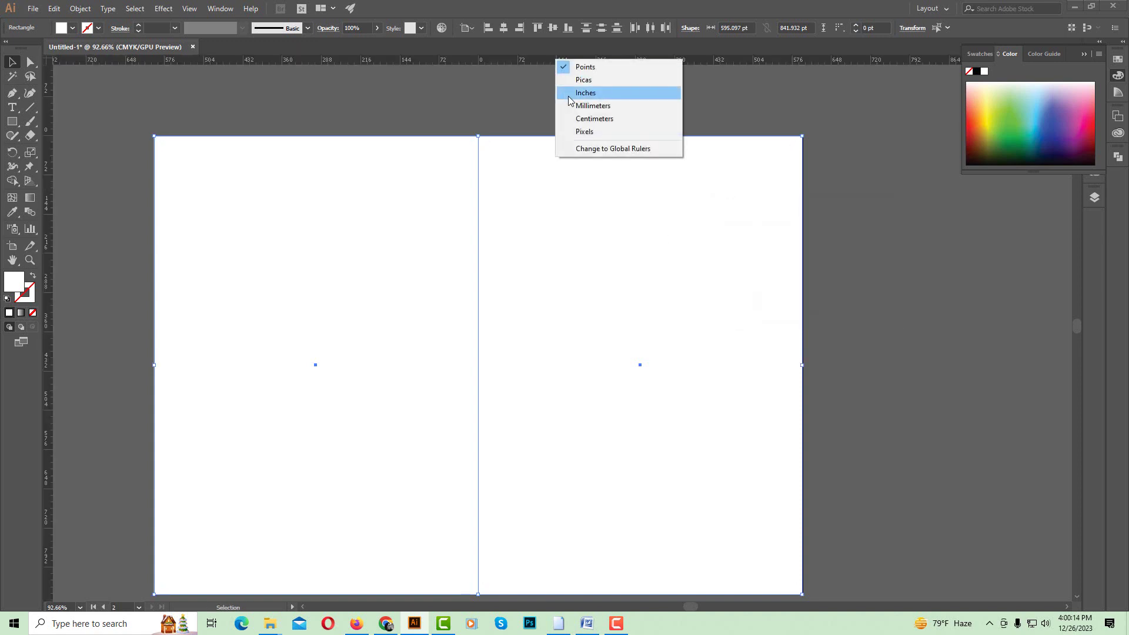
pyautogui.click(585, 93)
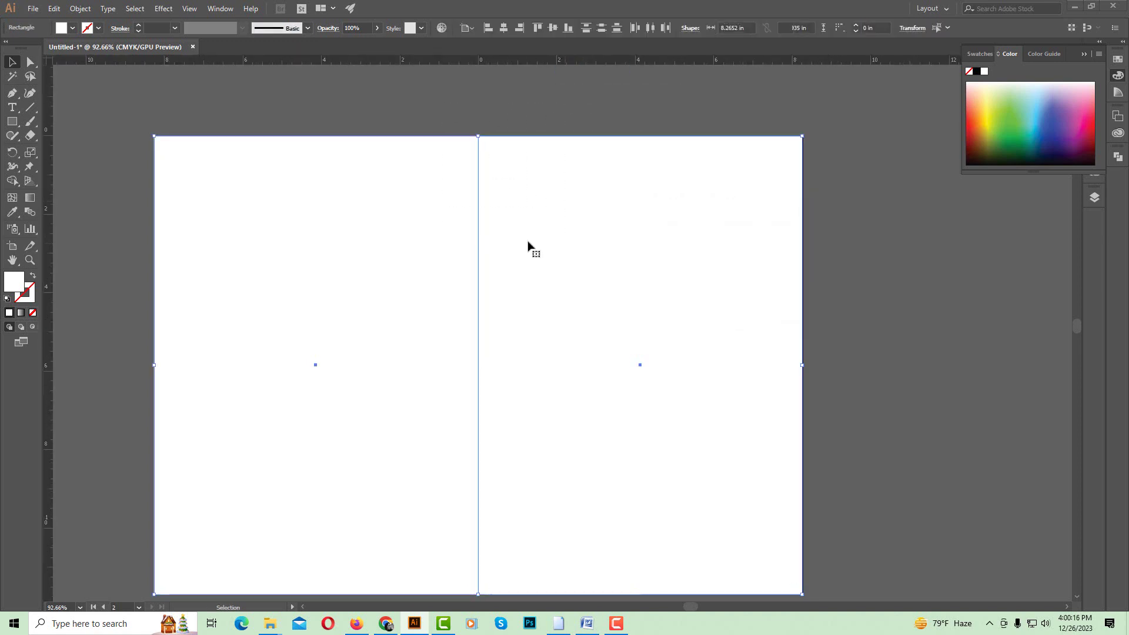
# - Offset the paths of both page rectangles by -0.75 in with mitered joins to create inset margin rectangles
pyautogui.click(79, 8)
pyautogui.moveTo(222, 275)
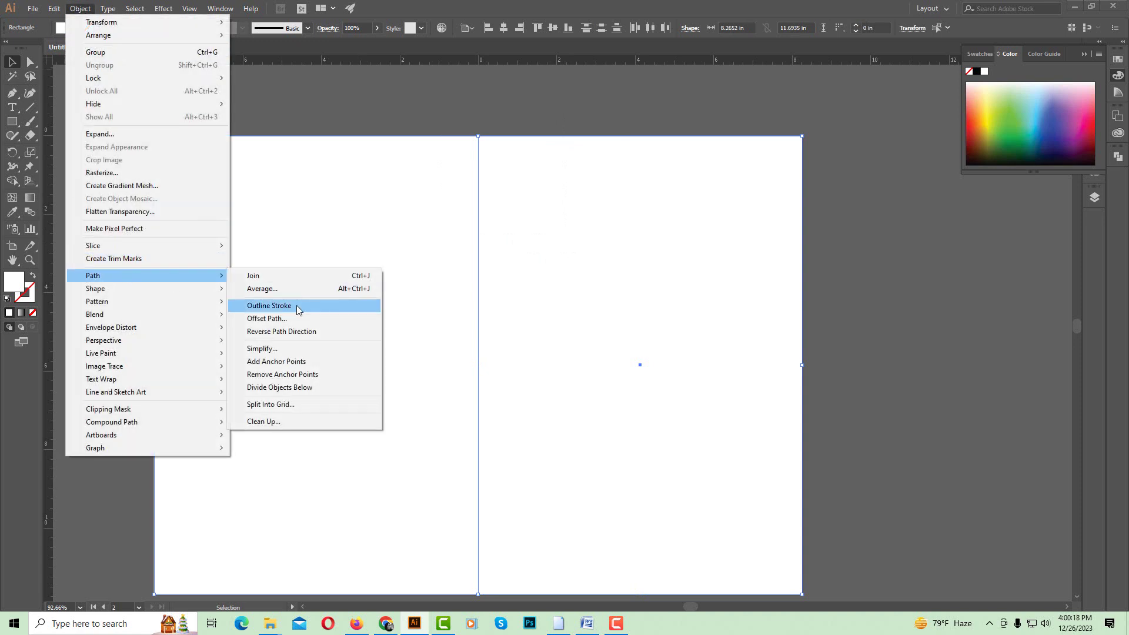
pyautogui.click(296, 323)
pyautogui.click(736, 298)
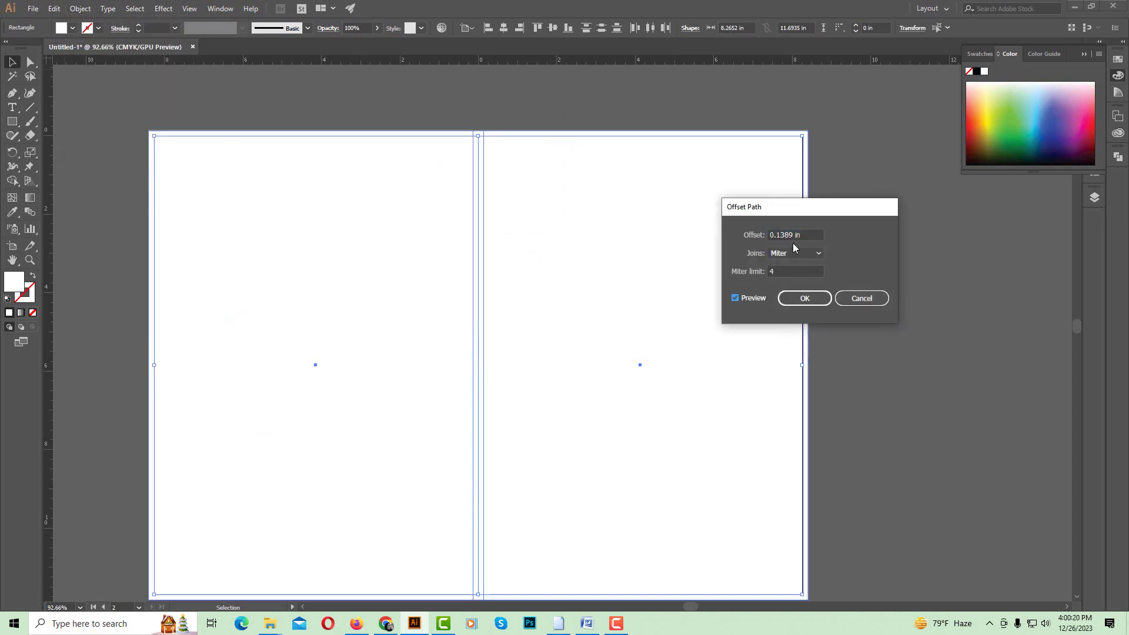
pyautogui.click(773, 234)
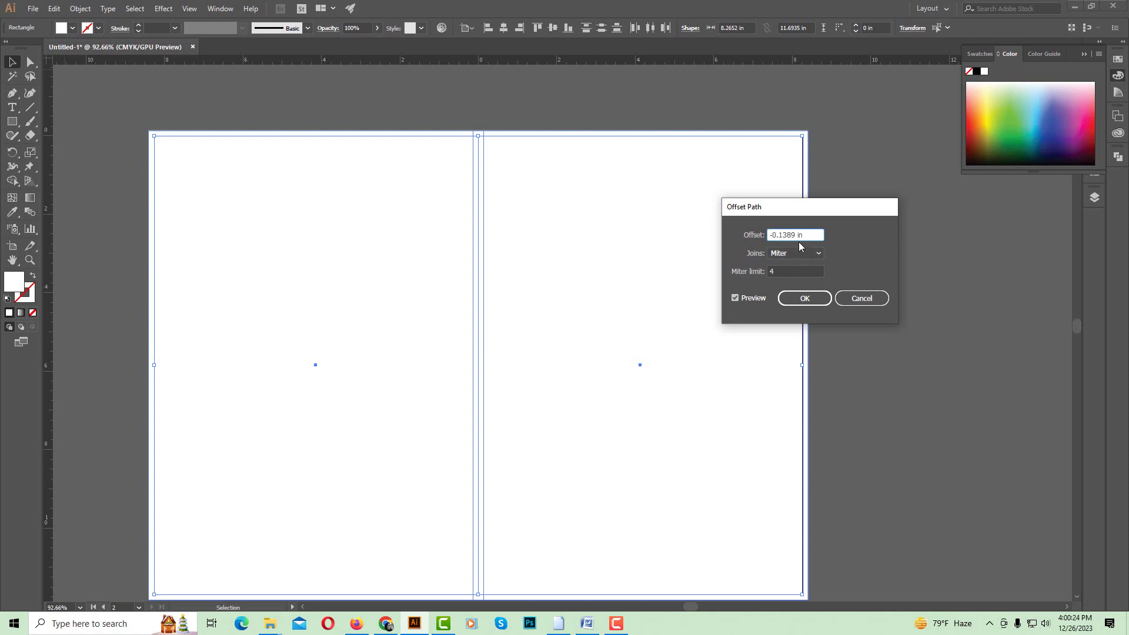
pyautogui.scroll(-2, 804, 232)
pyautogui.scroll(-2, 804, 233)
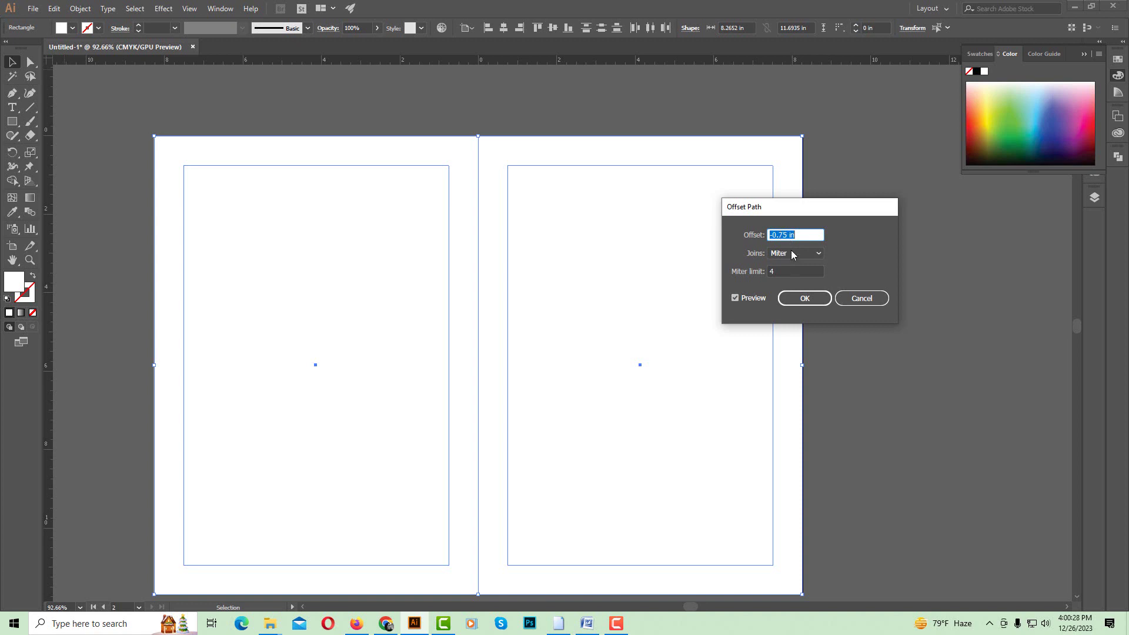
pyautogui.click(805, 298)
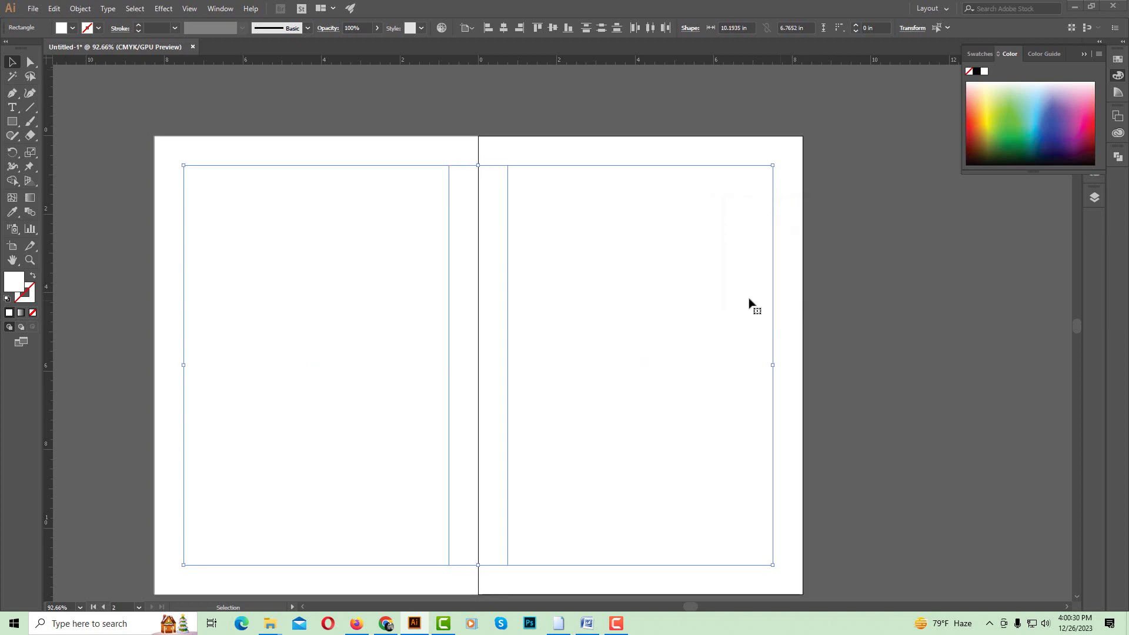
# - Convert the two inset margin rectangles into guides
pyautogui.rightClick(609, 237)
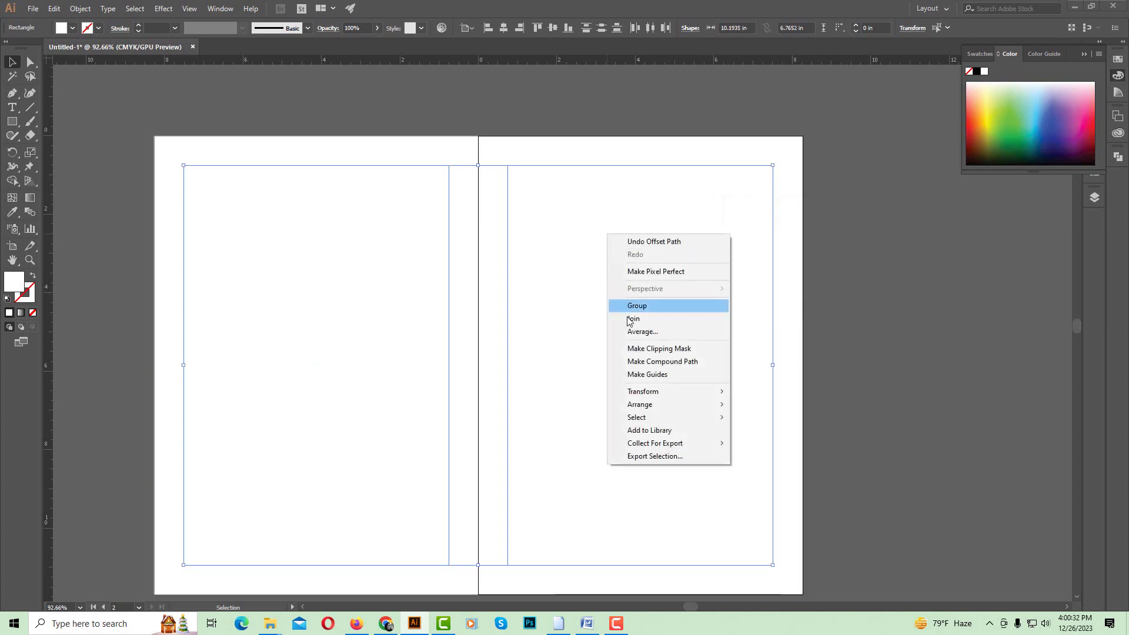
pyautogui.click(649, 374)
pyautogui.scroll(-2, 576, 292)
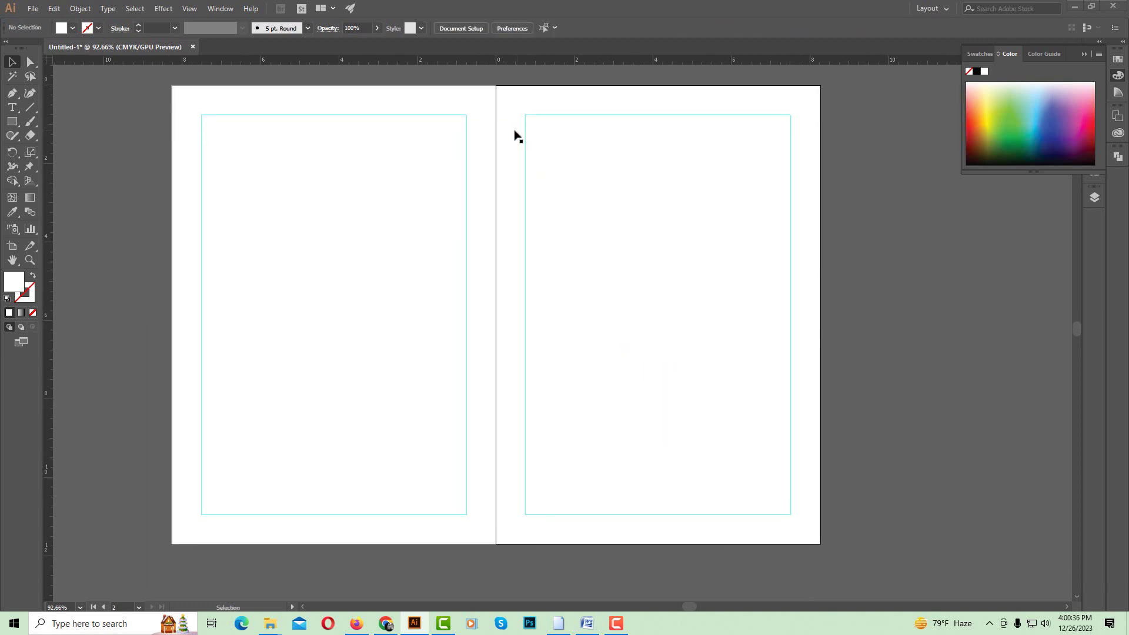
# - Delete the two page-sized background rectangles, keeping the margin guides
pyautogui.moveTo(522, 130); pyautogui.dragTo(508, 191)
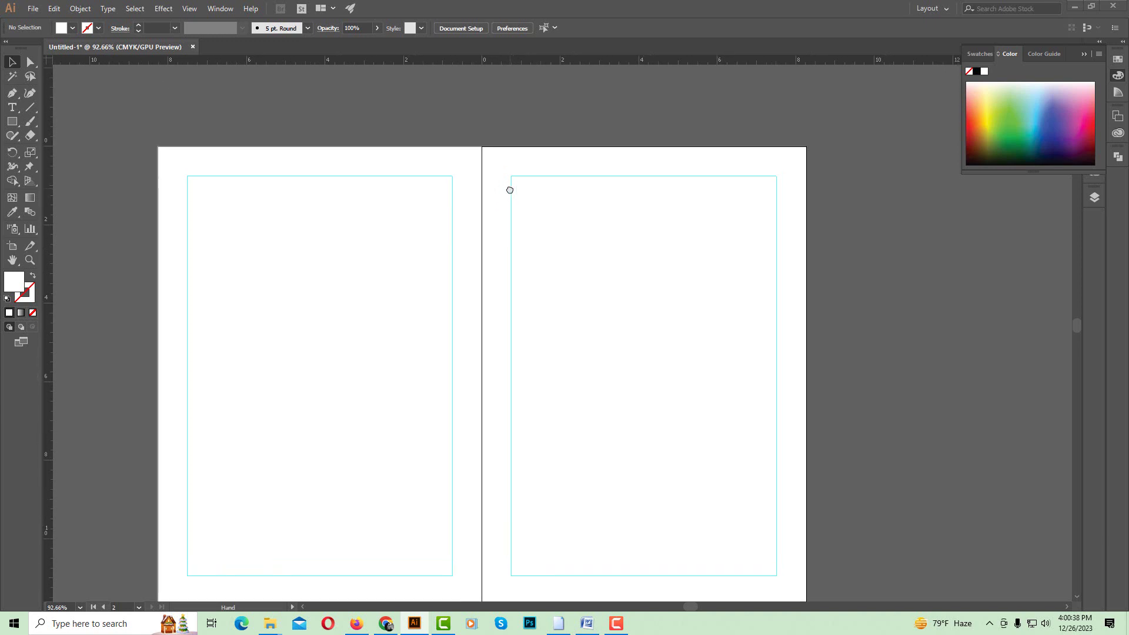
pyautogui.moveTo(428, 124); pyautogui.dragTo(609, 272)
pyautogui.press('Delete')
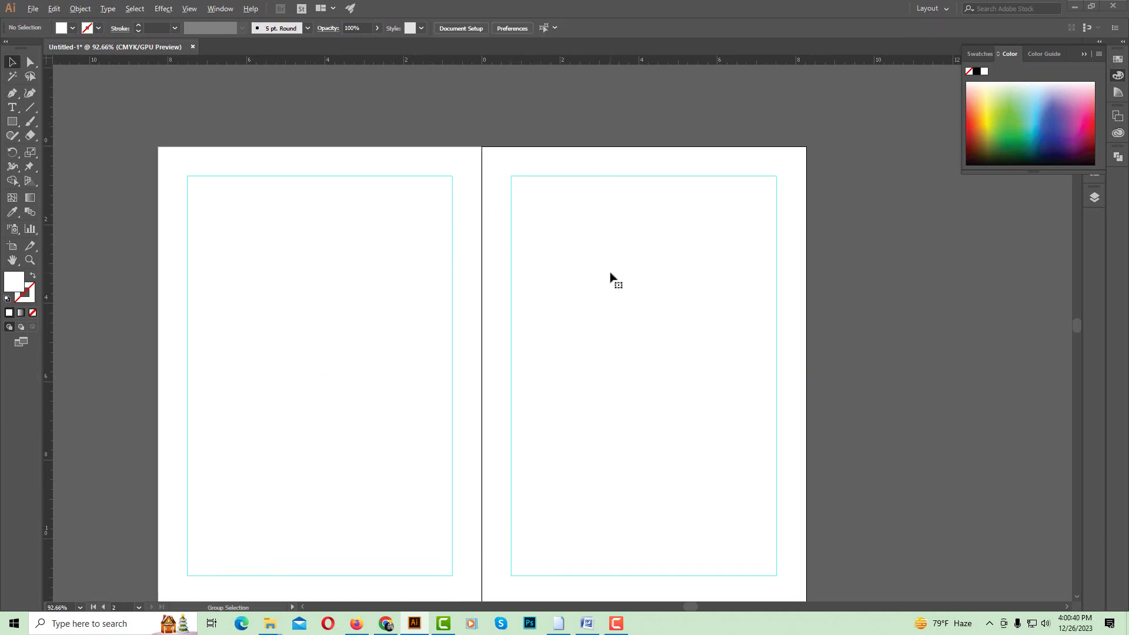
pyautogui.moveTo(365, 149); pyautogui.dragTo(690, 330)
pyautogui.moveTo(621, 257); pyautogui.dragTo(751, 356)
pyautogui.moveTo(400, 127); pyautogui.dragTo(346, 202)
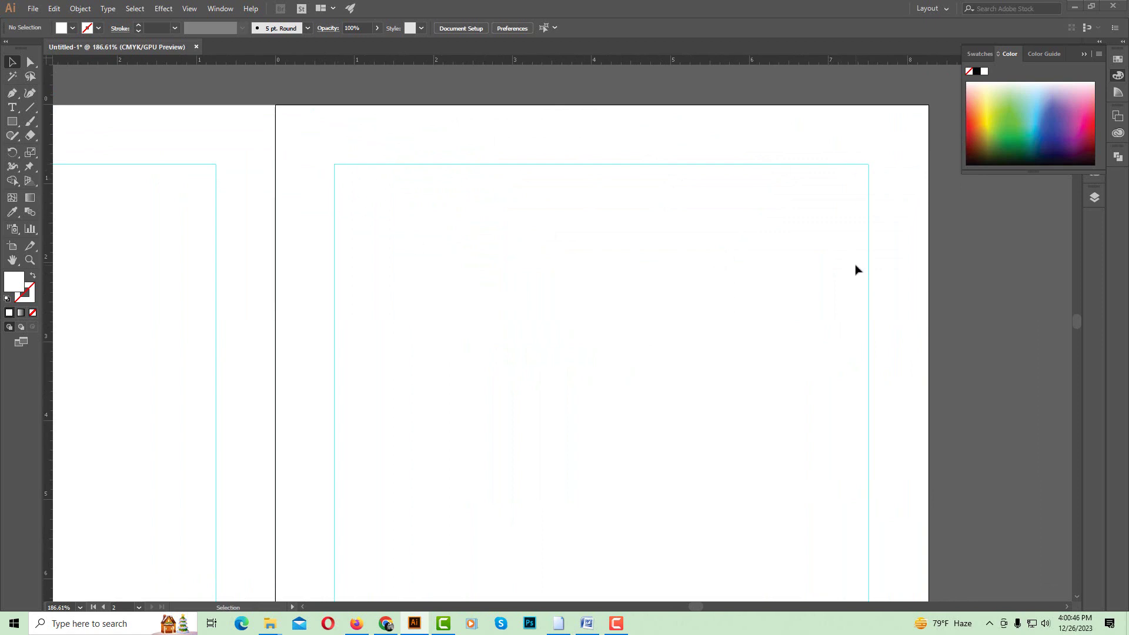
pyautogui.scroll(-5, 575, 340)
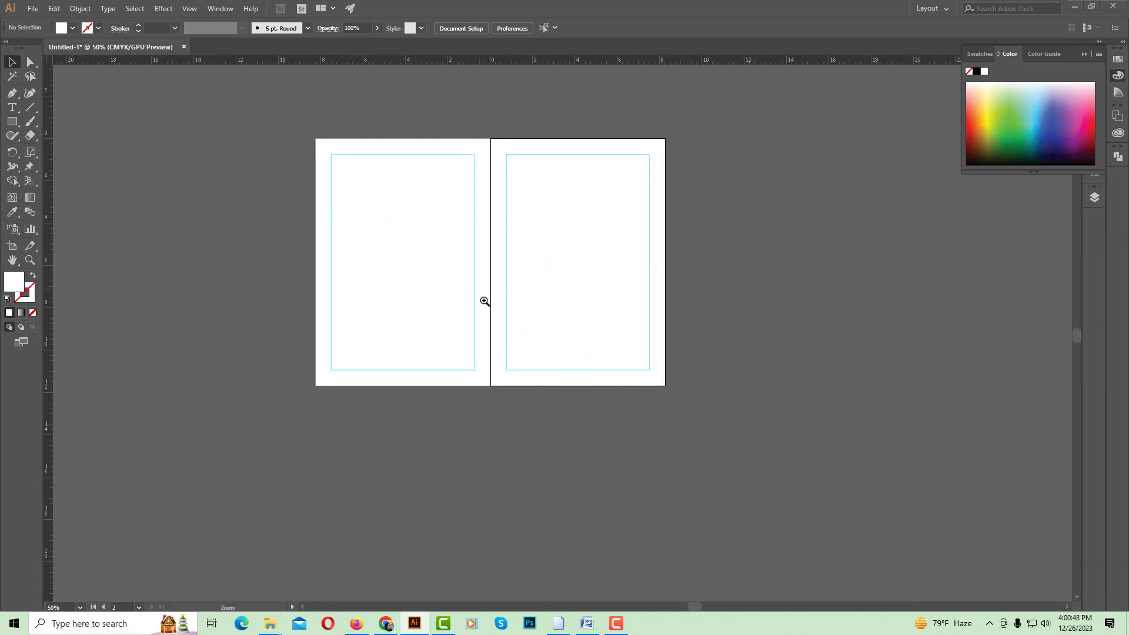
pyautogui.scroll(4, 521, 348)
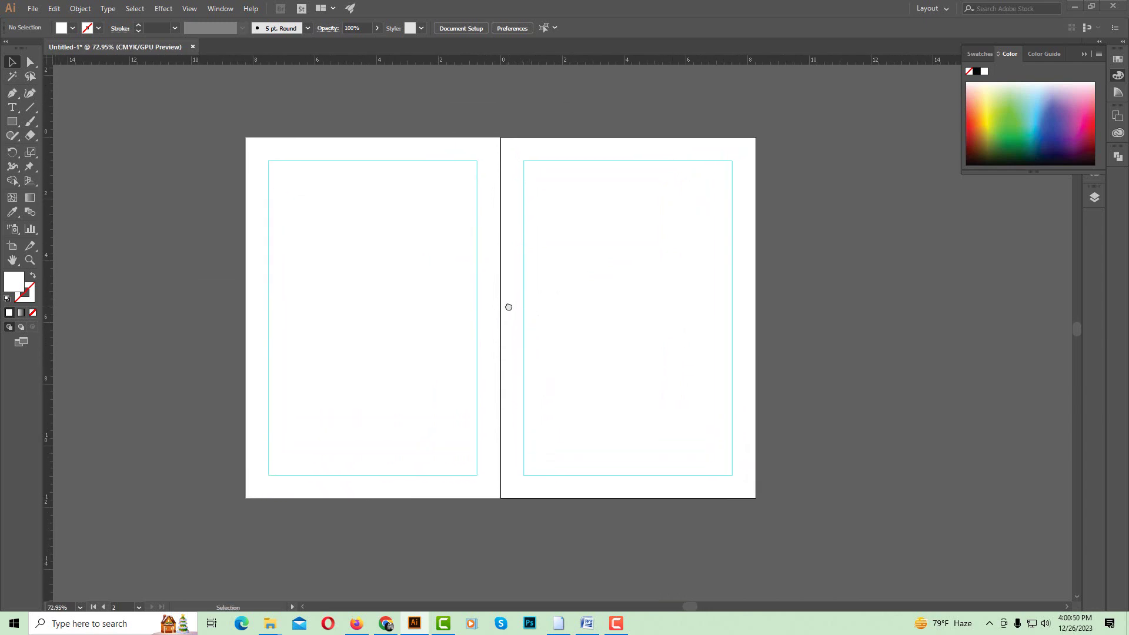
pyautogui.scroll(2, 524, 335)
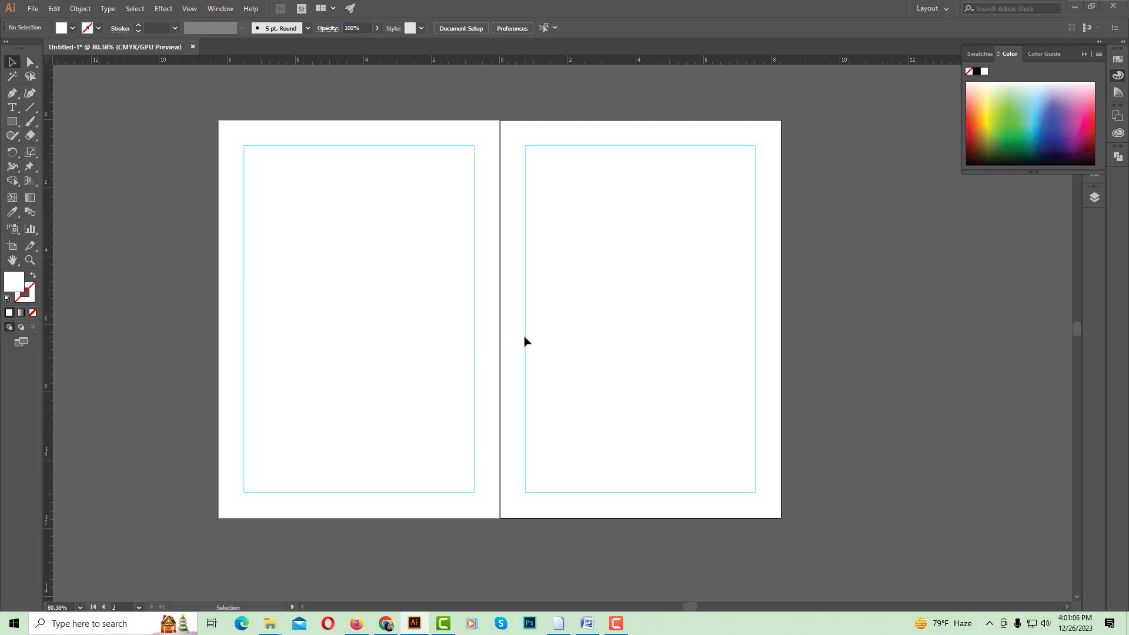
# - Switch to the Word document and review the product title, category, SKU, manufacturer and seller text for the catalog
pyautogui.click(587, 623)
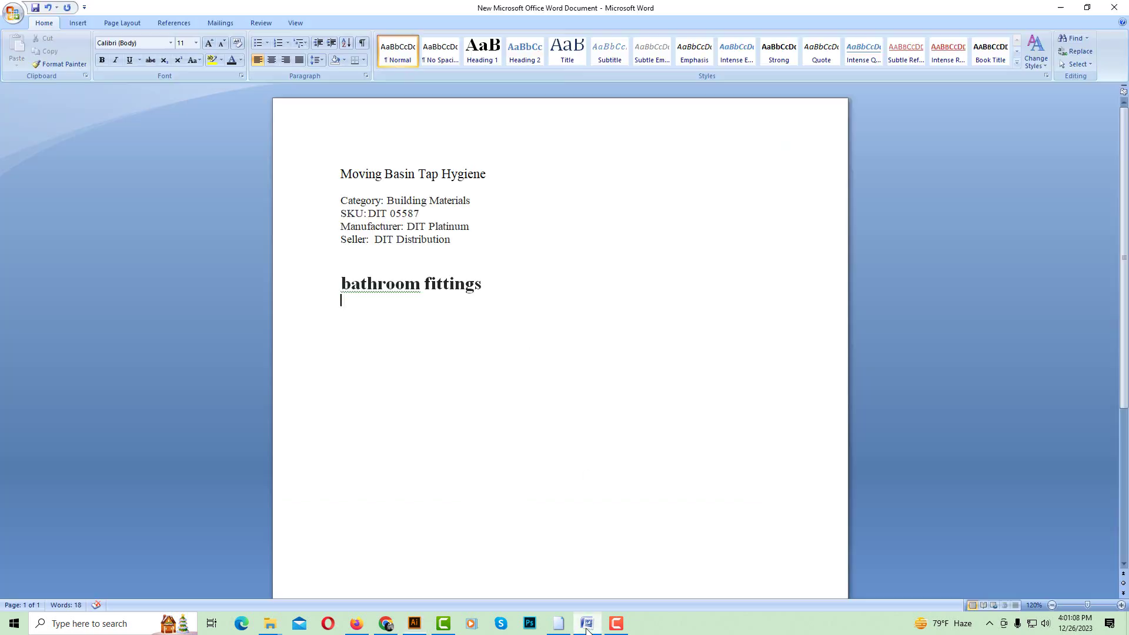
pyautogui.moveTo(369, 174); pyautogui.dragTo(489, 237)
pyautogui.click(490, 237)
# - Switch to the Metal catalog folder in File Explorer, display its contents as large icons and open New folder (2)
pyautogui.moveTo(270, 623)
pyautogui.click(312, 580)
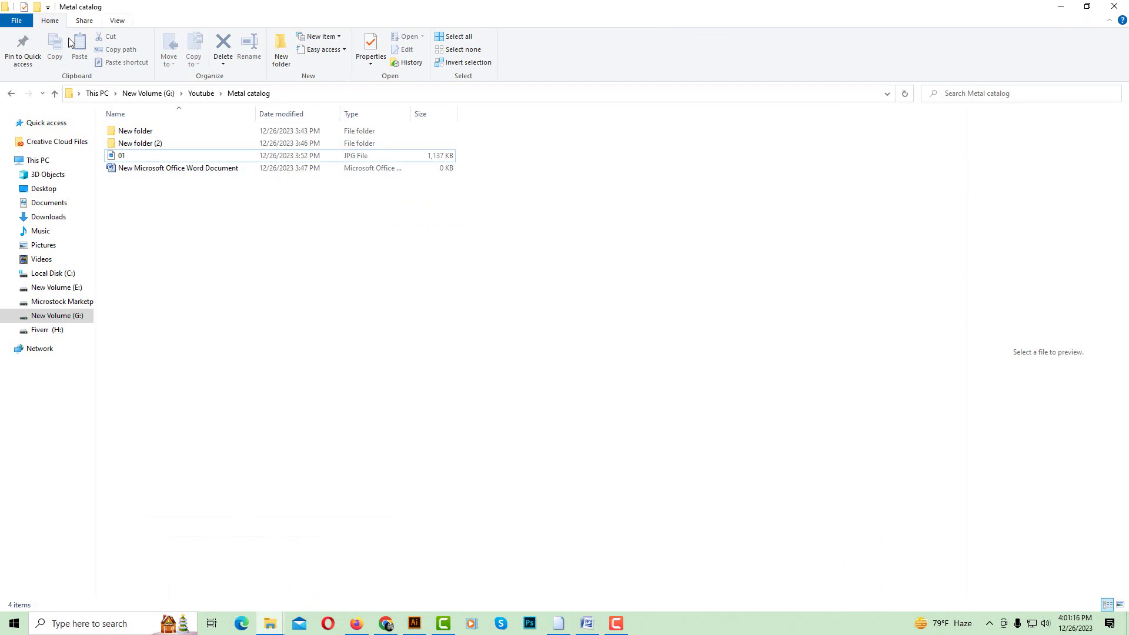
pyautogui.click(117, 20)
pyautogui.click(197, 37)
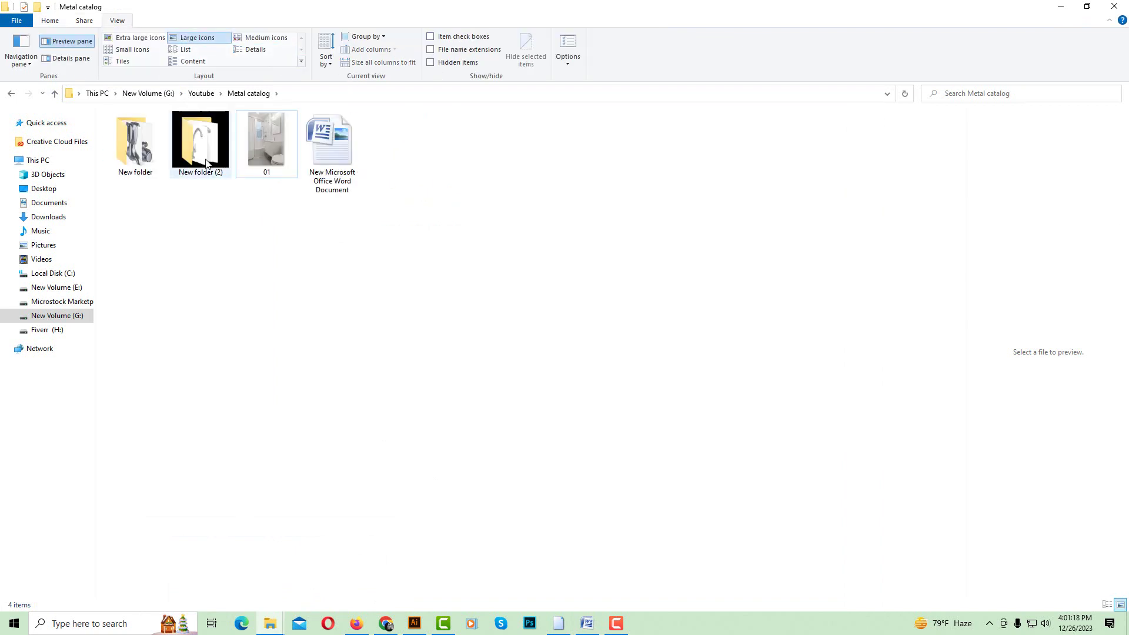
pyautogui.click(243, 148)
pyautogui.doubleClick(218, 163)
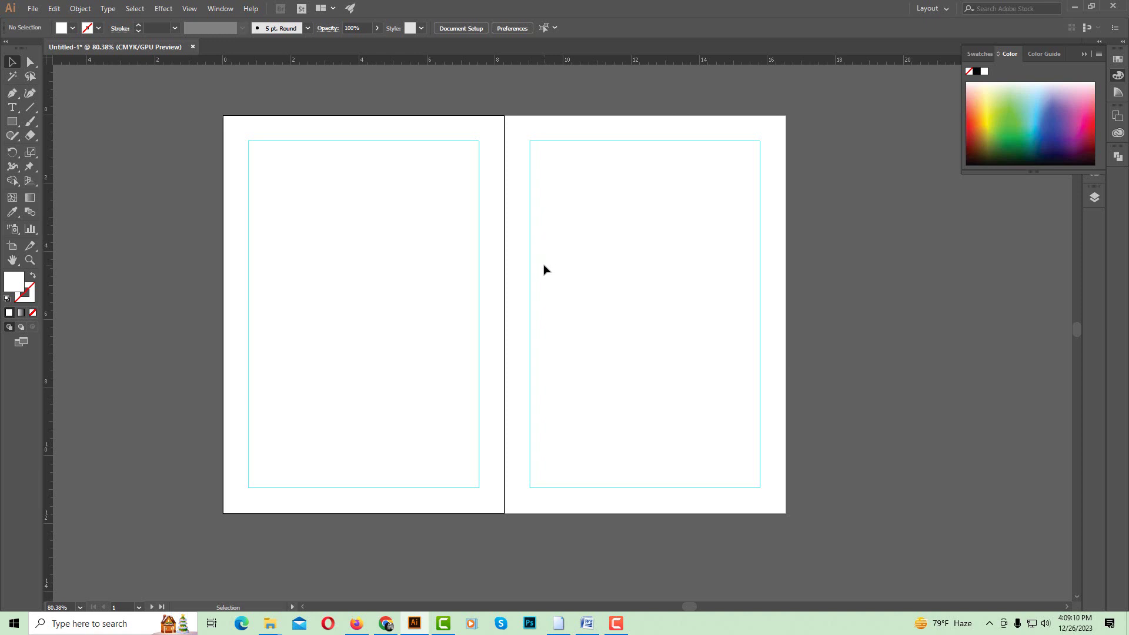
# - Place the image 01 from the Metal catalog folder into the Illustrator document over the two artboards
pyautogui.moveTo(270, 622)
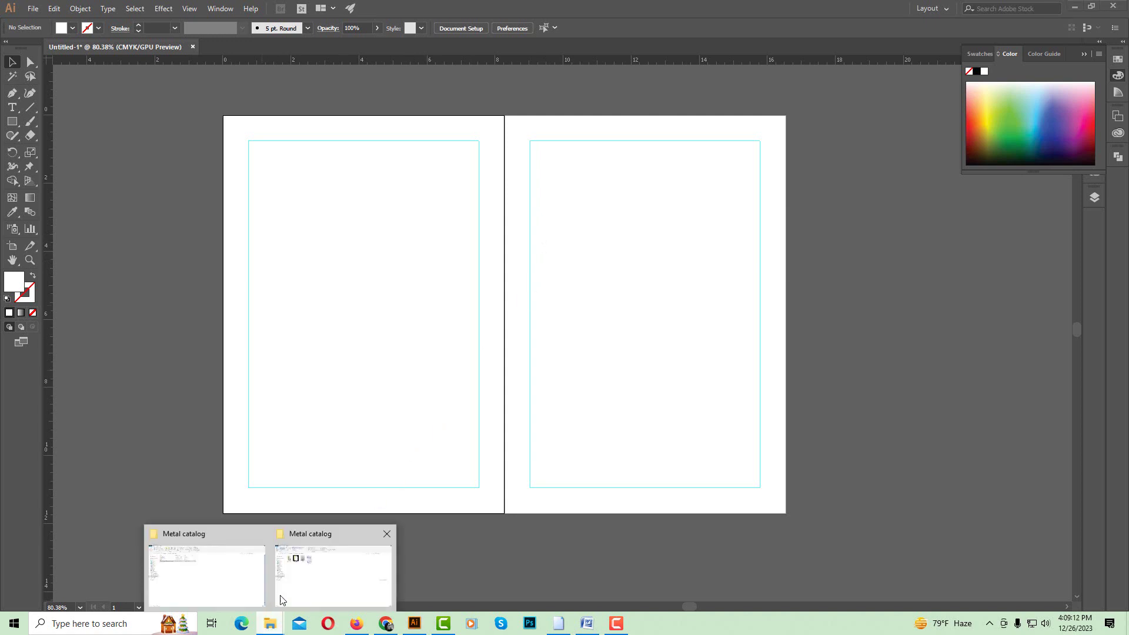
pyautogui.click(292, 569)
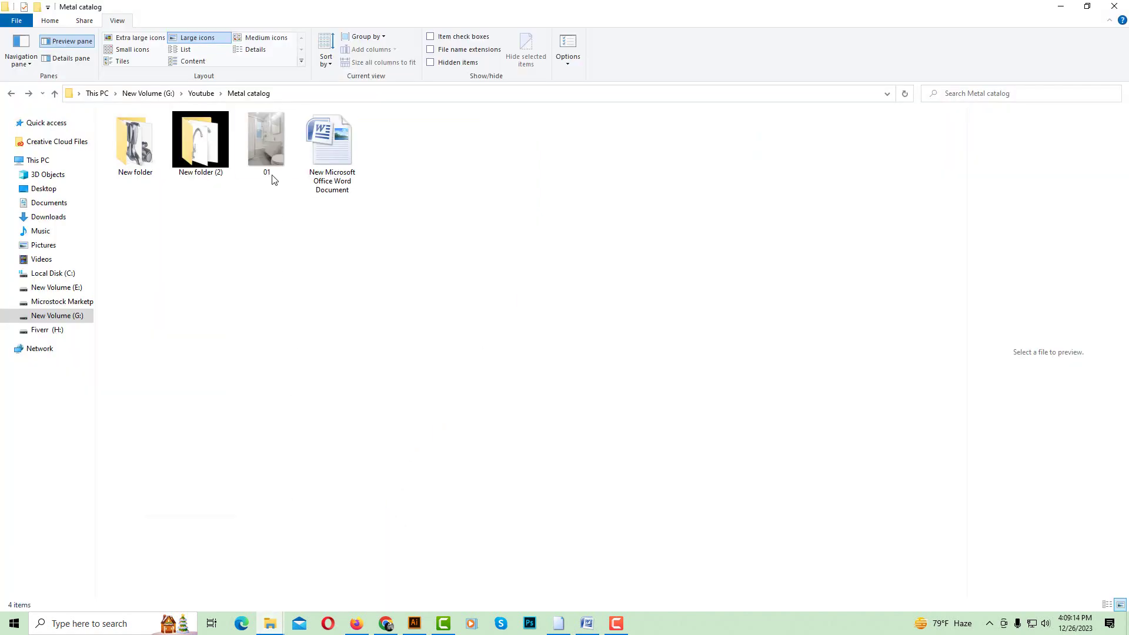
pyautogui.click(272, 171)
pyautogui.moveTo(277, 154); pyautogui.dragTo(445, 438)
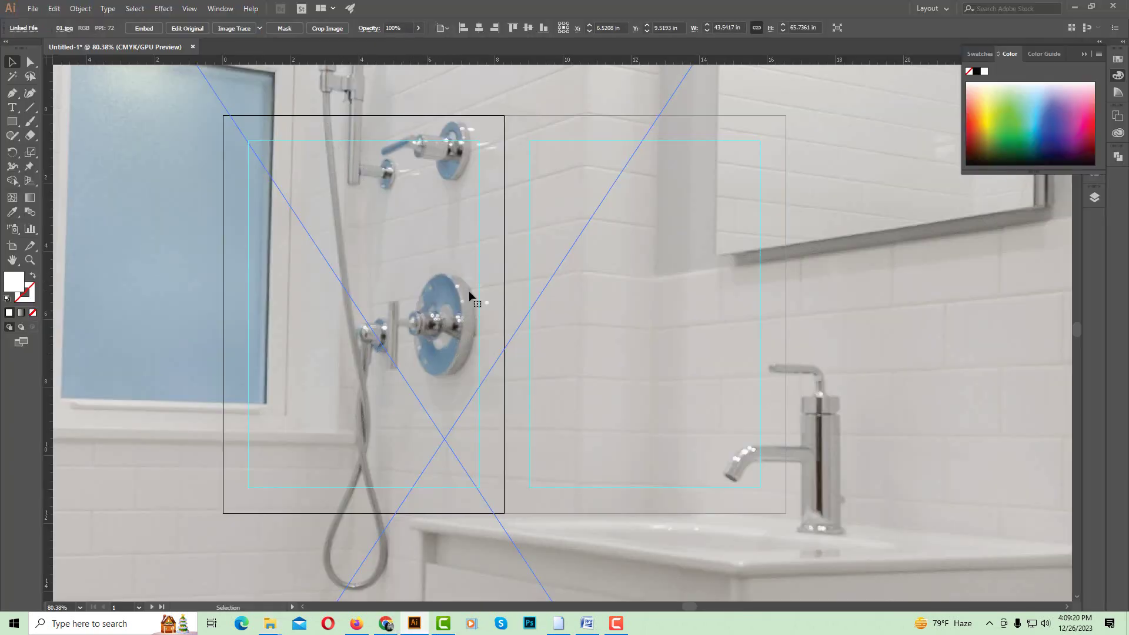
# - Scale the placed bathroom photo down proportionally about its center to about 7.63 x 11.52 in
pyautogui.hotkey('ctrl', 'alt', 'space')
pyautogui.keyDown('ctrl'); pyautogui.keyDown('alt'); pyautogui.click(610, 243); pyautogui.keyUp('alt'); pyautogui.keyUp('ctrl')
pyautogui.keyDown('ctrl'); pyautogui.keyDown('alt'); pyautogui.click(610, 244); pyautogui.keyUp('alt'); pyautogui.keyUp('ctrl')
pyautogui.keyDown('ctrl'); pyautogui.keyDown('alt'); pyautogui.click(610, 244); pyautogui.keyUp('alt'); pyautogui.keyUp('ctrl')
pyautogui.moveTo(614, 230); pyautogui.dragTo(607, 318)
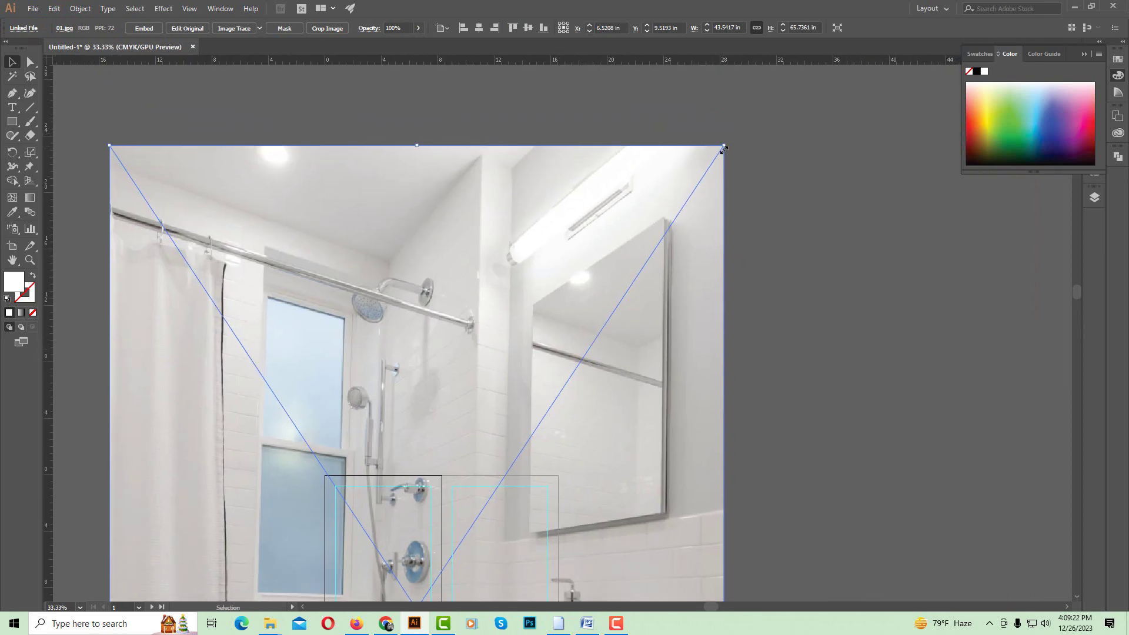
pyautogui.moveTo(723, 146); pyautogui.dragTo(500, 529)
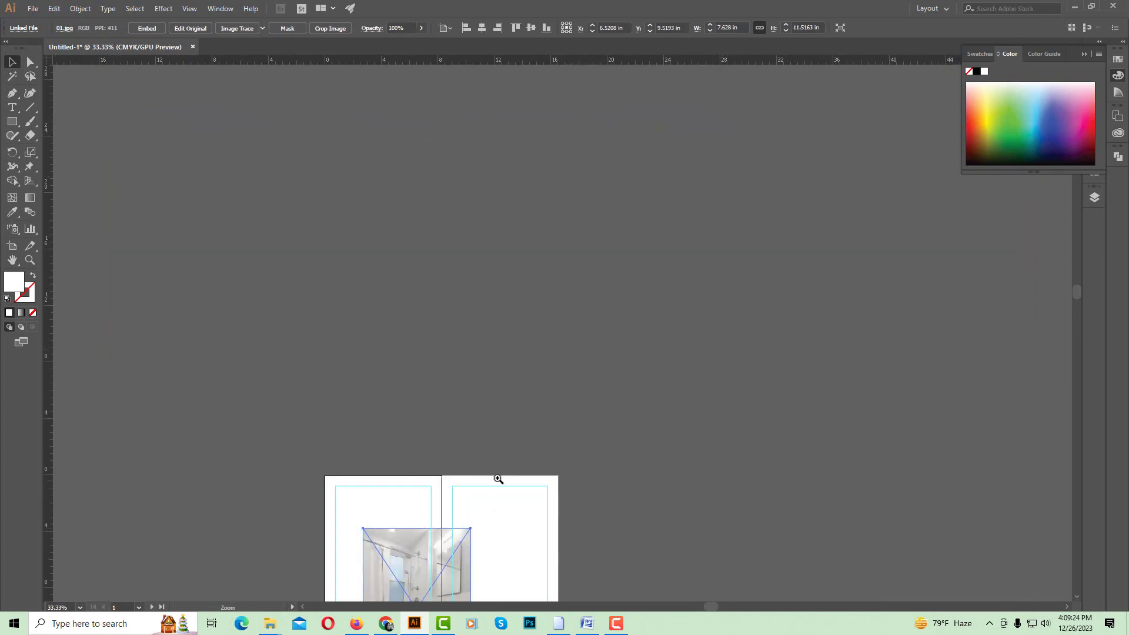
# - Move the bathroom photo up to the artboards' top edge and enlarge it to about 7.76 x 11.71 in
pyautogui.keyDown('ctrl'); pyautogui.click(501, 480); pyautogui.keyUp('ctrl')
pyautogui.keyDown('ctrl'); pyautogui.click(500, 481); pyautogui.keyUp('ctrl')
pyautogui.moveTo(513, 385); pyautogui.dragTo(511, 316)
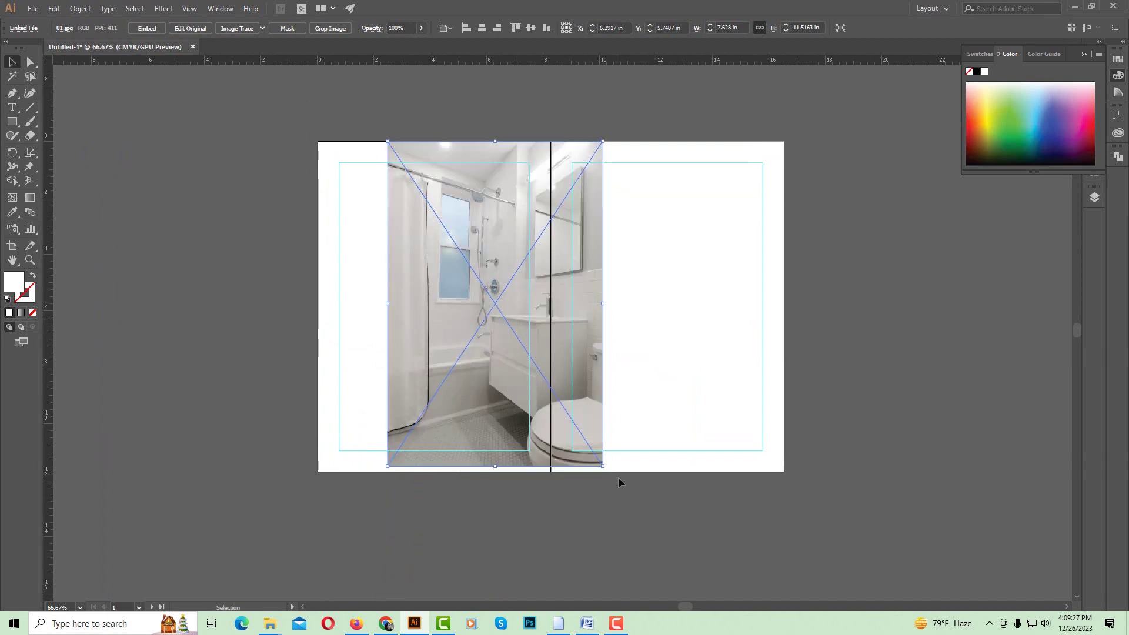
pyautogui.moveTo(608, 468); pyautogui.dragTo(614, 473)
pyautogui.click(601, 512)
# - Shrink the bathroom photo about its center to the top margin guide, making it about 6.71 x 10.14 in
pyautogui.hotkey('ctrl', '+')
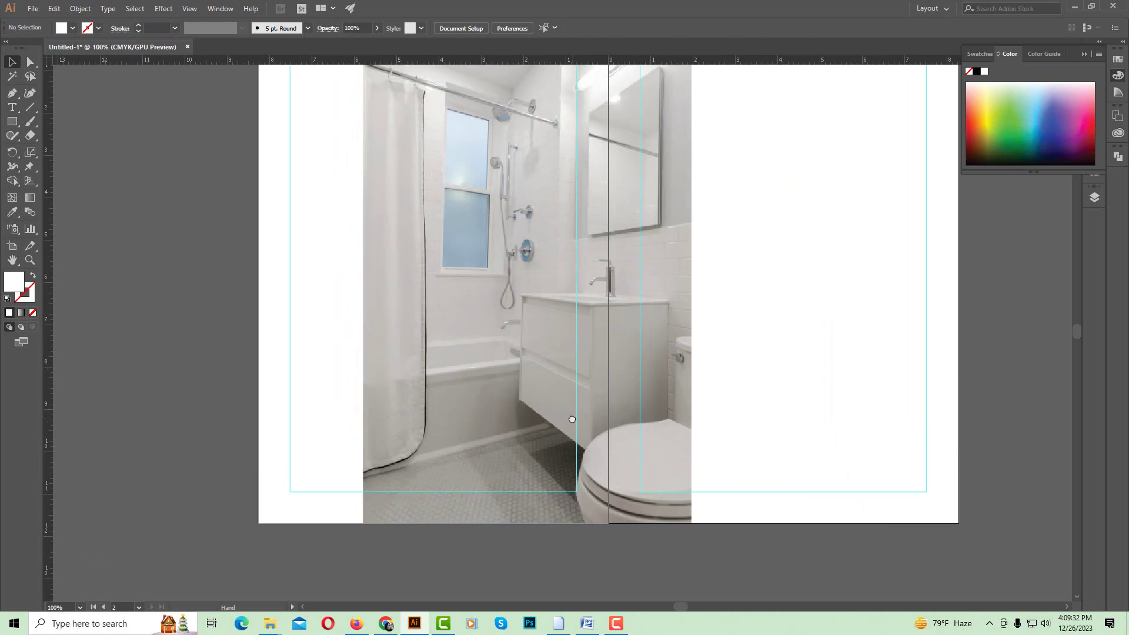
pyautogui.moveTo(537, 286); pyautogui.dragTo(529, 352)
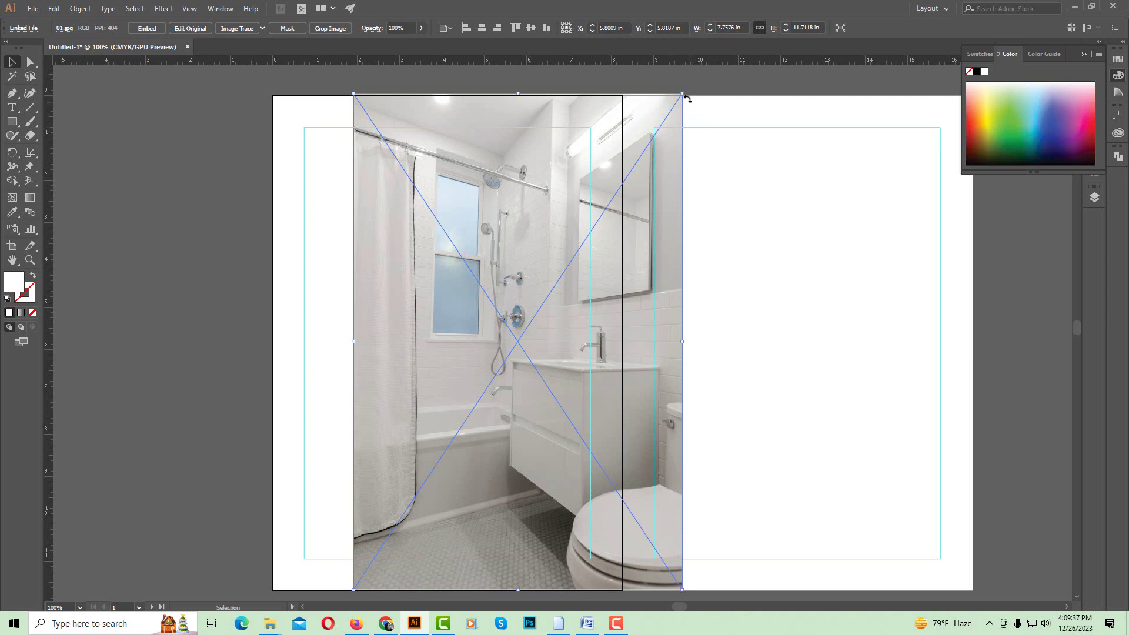
pyautogui.moveTo(682, 94); pyautogui.dragTo(669, 123)
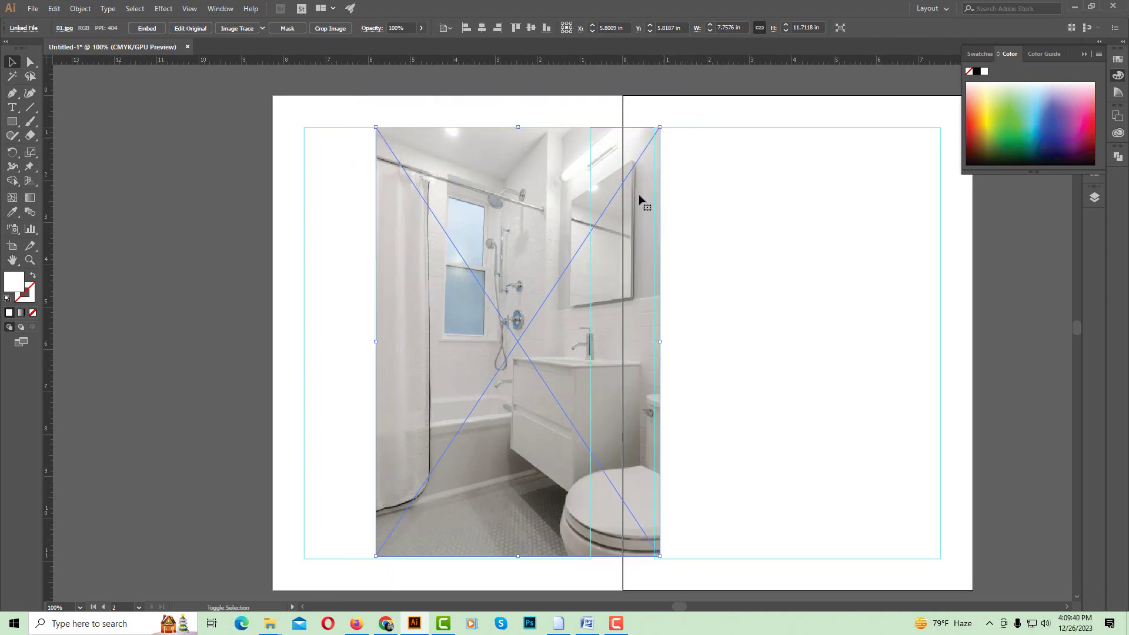
# - Enlarge the bathroom photo slightly from its lower-right corner to reach the bottom margin guide
pyautogui.scroll(-2, 588, 247)
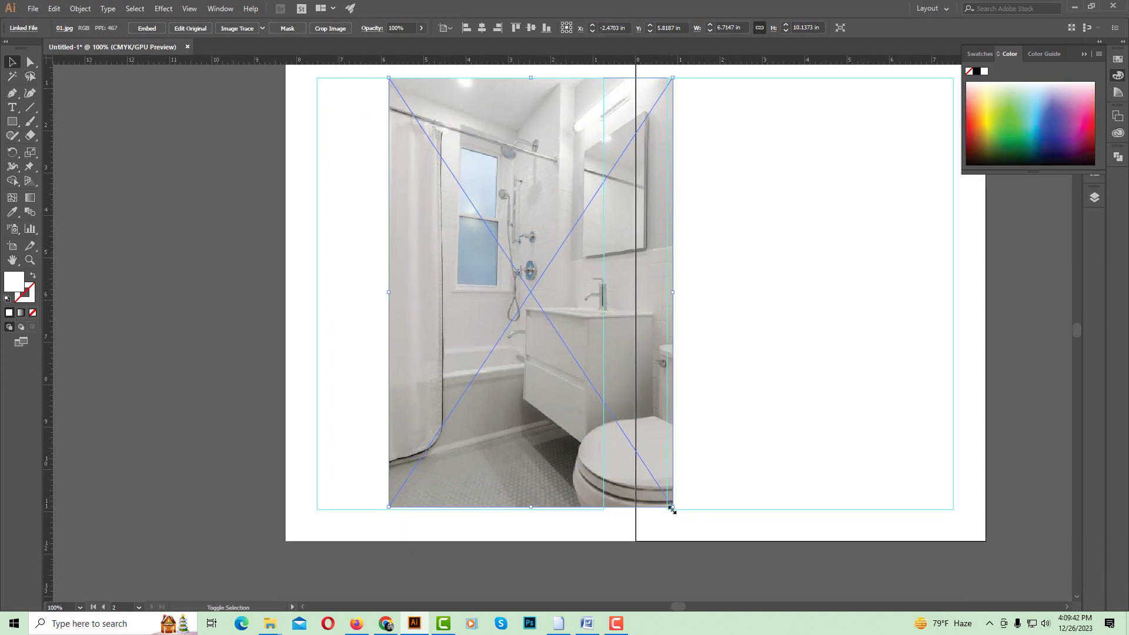
pyautogui.moveTo(671, 507); pyautogui.dragTo(677, 513)
pyautogui.click(700, 488)
pyautogui.moveTo(615, 466); pyautogui.dragTo(613, 518)
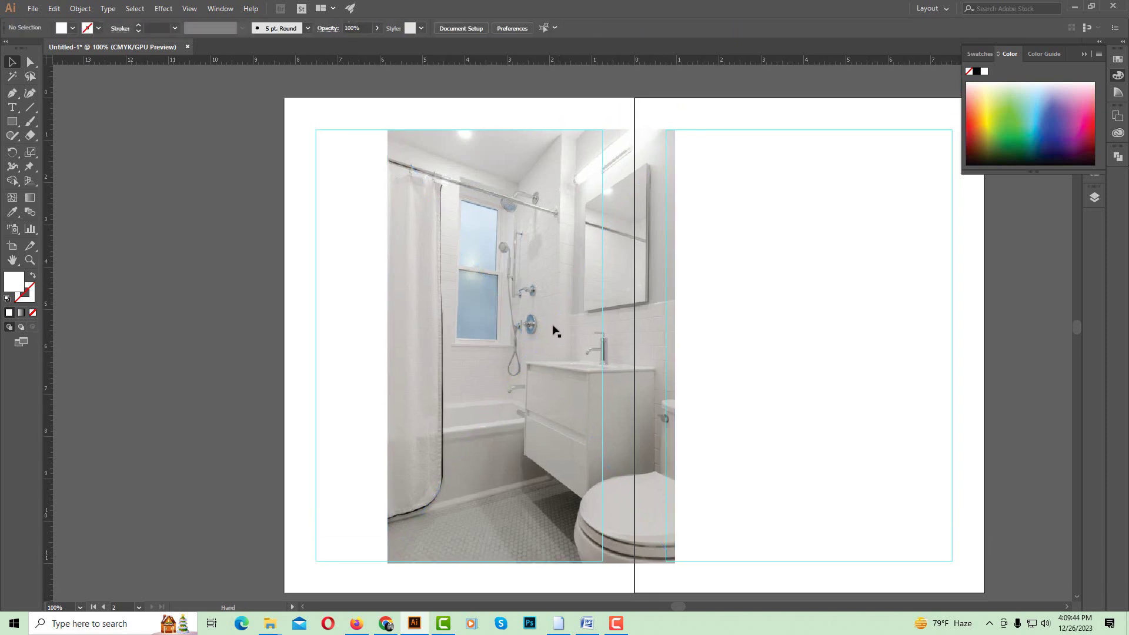
# - Shift the bathroom photo slightly to the left, keeping its top edge on the top margin guide
pyautogui.moveTo(542, 312); pyautogui.dragTo(527, 310)
pyautogui.click(806, 272)
pyautogui.click(517, 254)
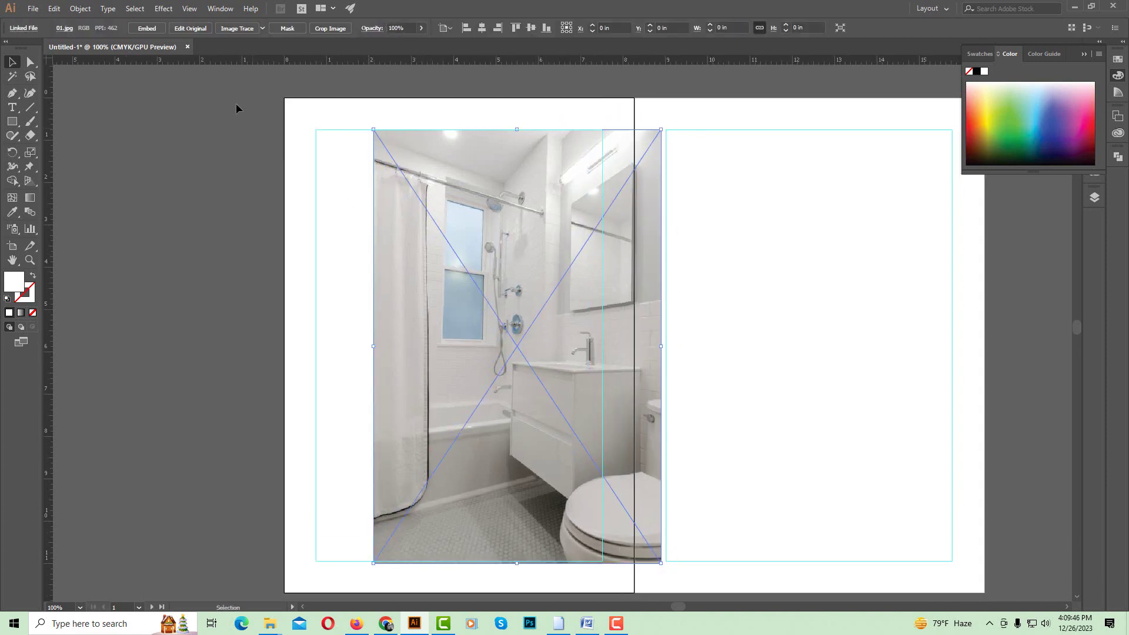
pyautogui.click(243, 252)
pyautogui.scroll(-1, 243, 249)
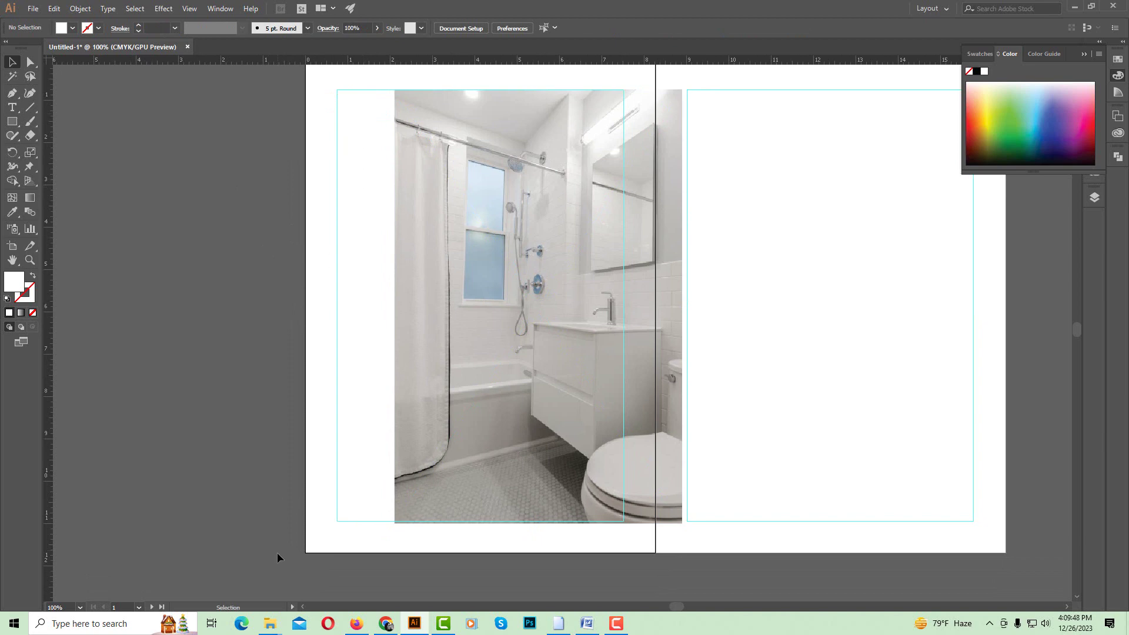
pyautogui.click(550, 298)
pyautogui.scroll(1, 514, 201)
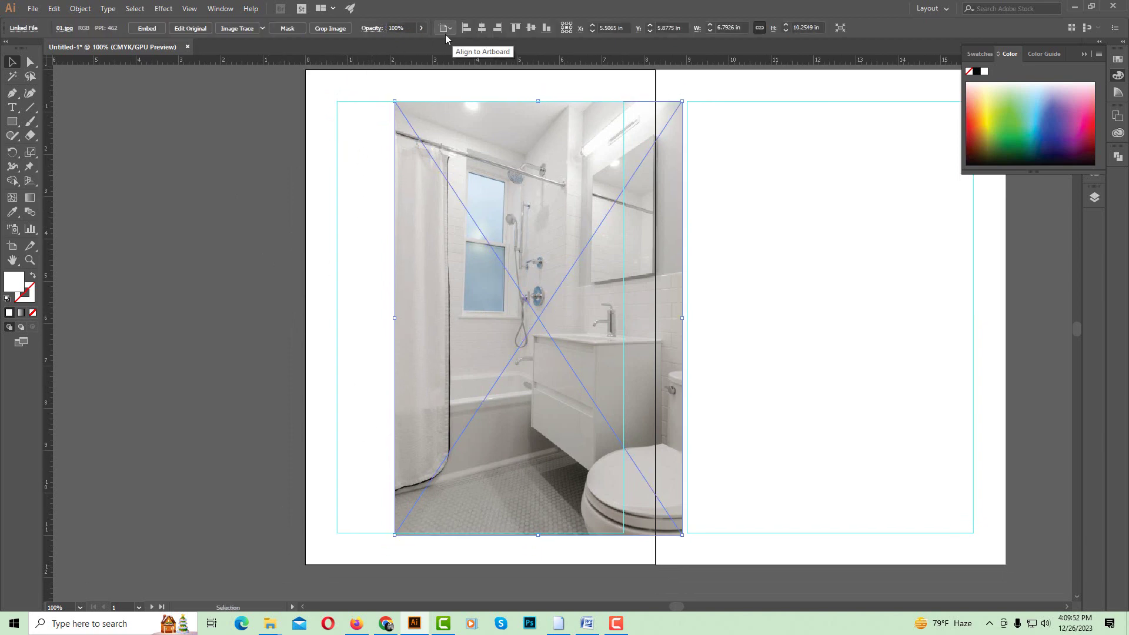
pyautogui.click(200, 201)
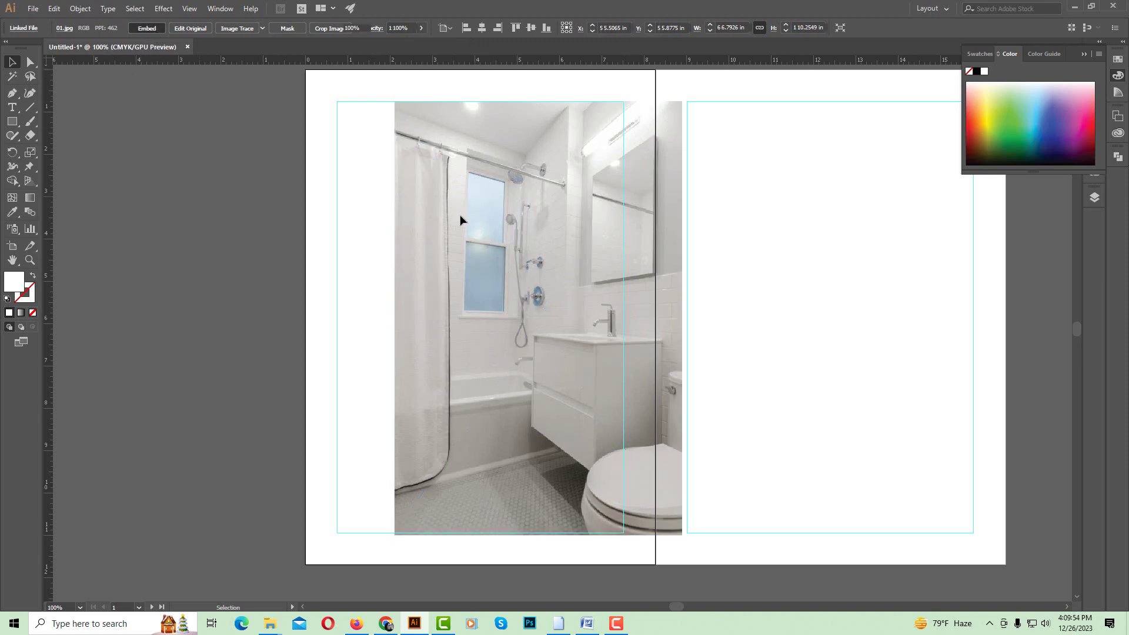
# - Draw a rectangle about 5.25 x 10.18 in over the photo, ending at the left page's inner margin, and clip the photo with it
pyautogui.press('m')
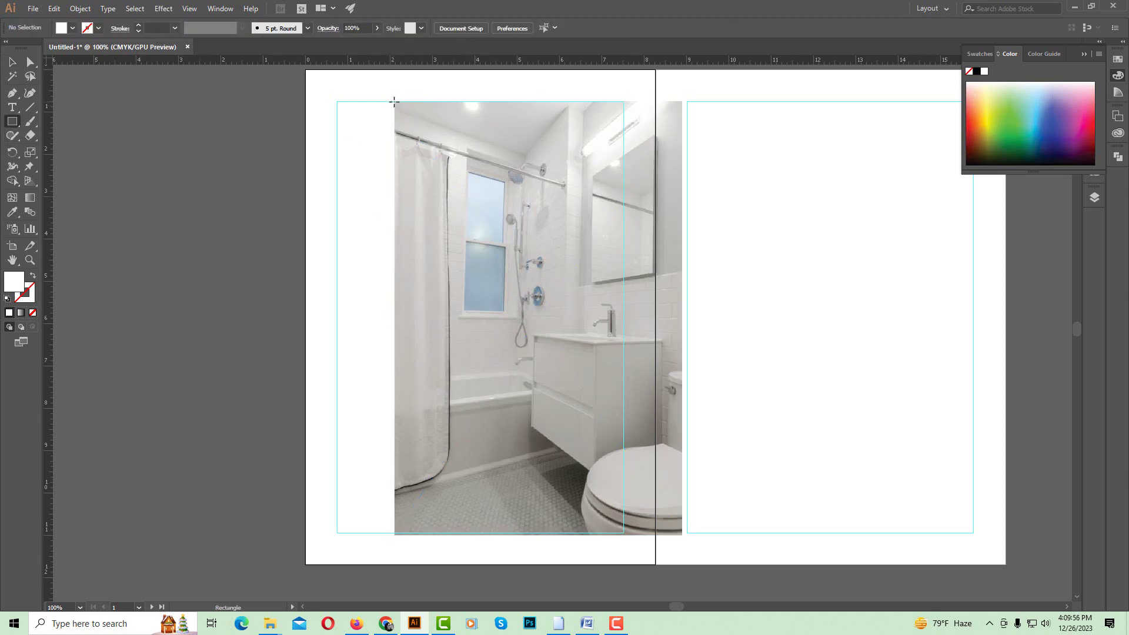
pyautogui.moveTo(402, 102); pyautogui.dragTo(623, 534)
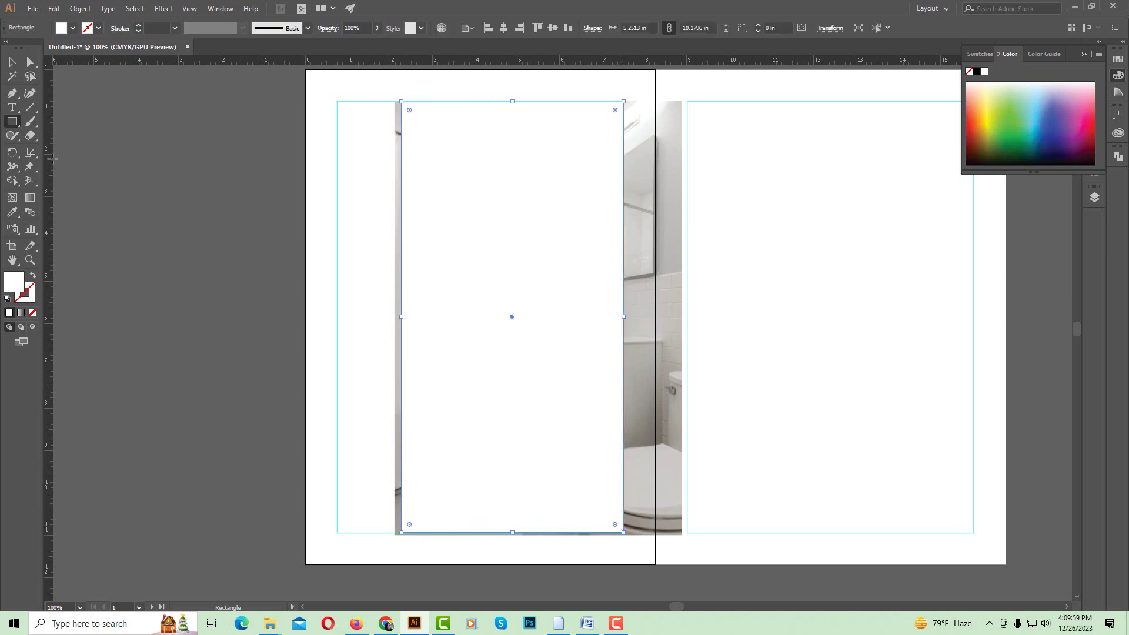
pyautogui.click(12, 61)
pyautogui.moveTo(326, 163); pyautogui.dragTo(660, 293)
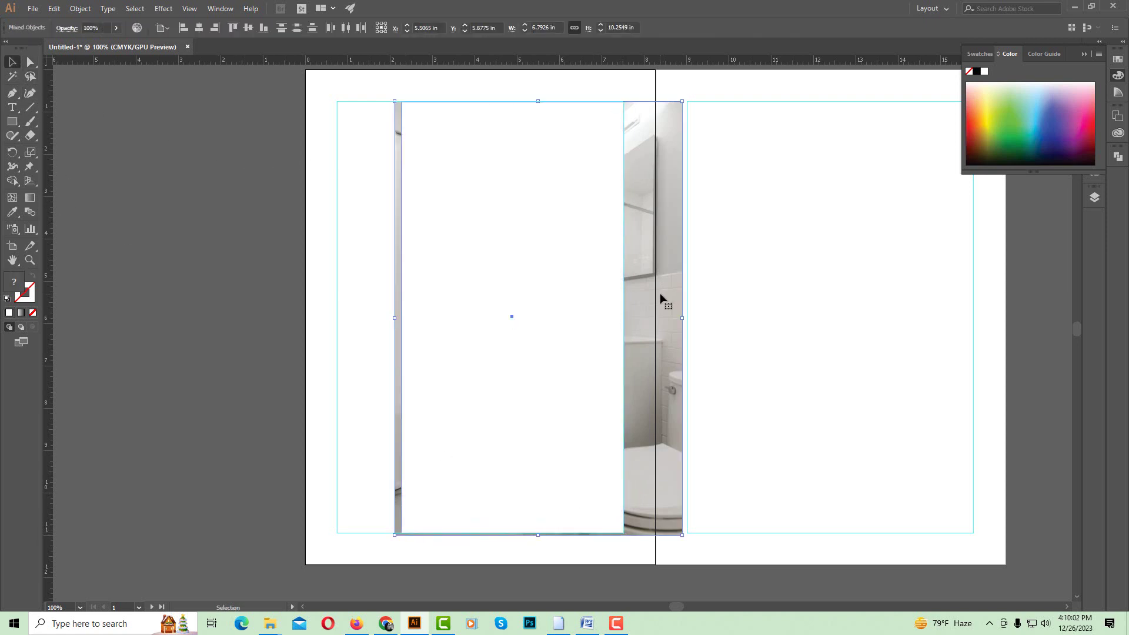
pyautogui.hotkey('ctrl', '7')
pyautogui.click(659, 298)
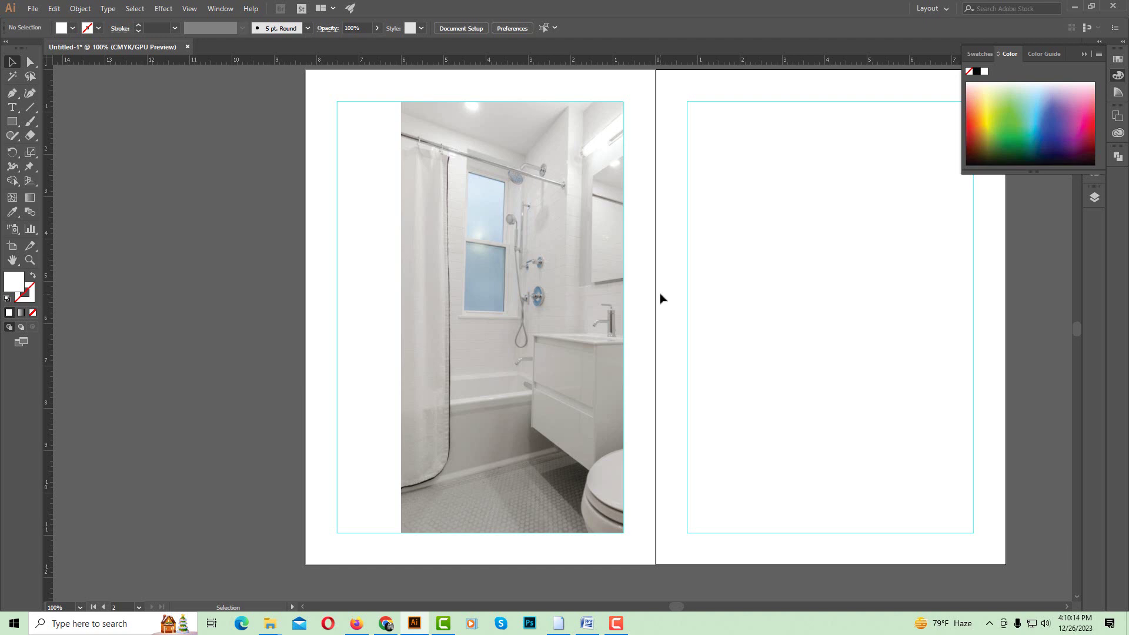
# - Copy the heading "bathroom fittings" from the Word document and paste it as new text on Illustrator's left page
pyautogui.click(586, 623)
pyautogui.moveTo(341, 284); pyautogui.dragTo(492, 284)
pyautogui.hotkey('ctrl', 'c')
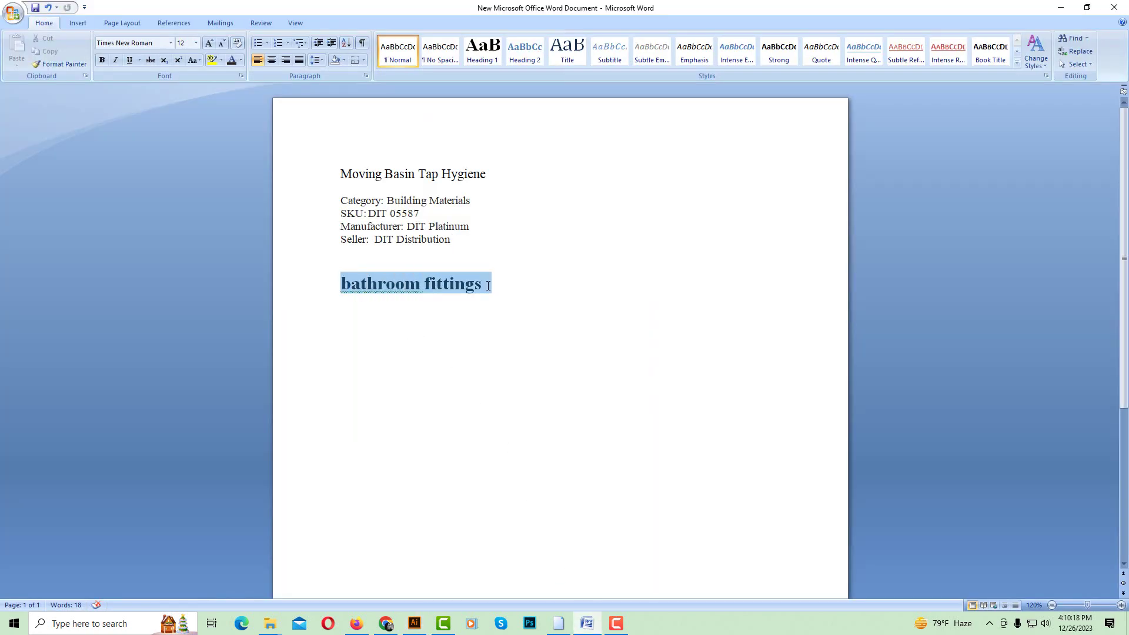
pyautogui.click(414, 624)
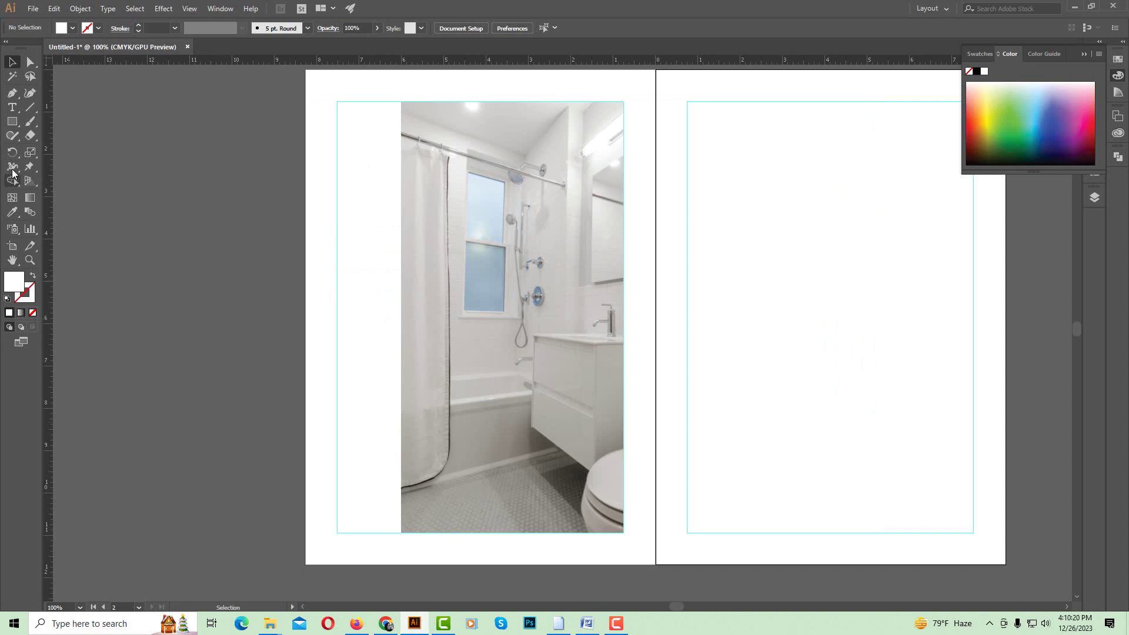
pyautogui.click(12, 109)
pyautogui.click(364, 317)
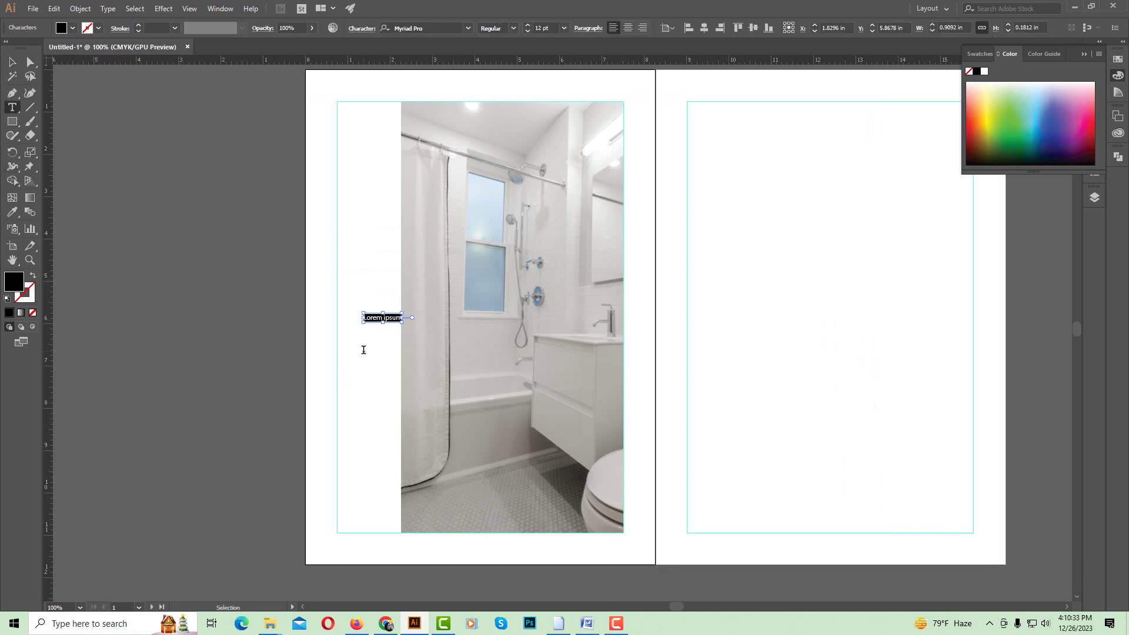
pyautogui.hotkey('ctrl', 'v')
pyautogui.click(12, 62)
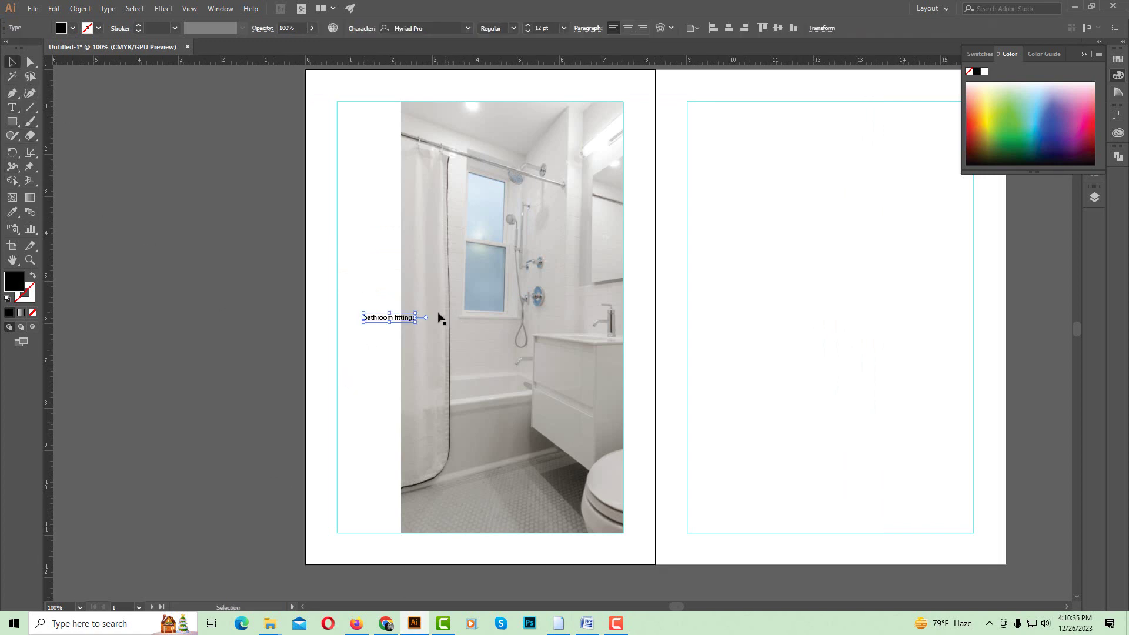
# - Enlarge the "bathroom fittings" title to about 72.1 pt, move it left and set its font to Montserrat
pyautogui.moveTo(416, 325); pyautogui.dragTo(673, 459)
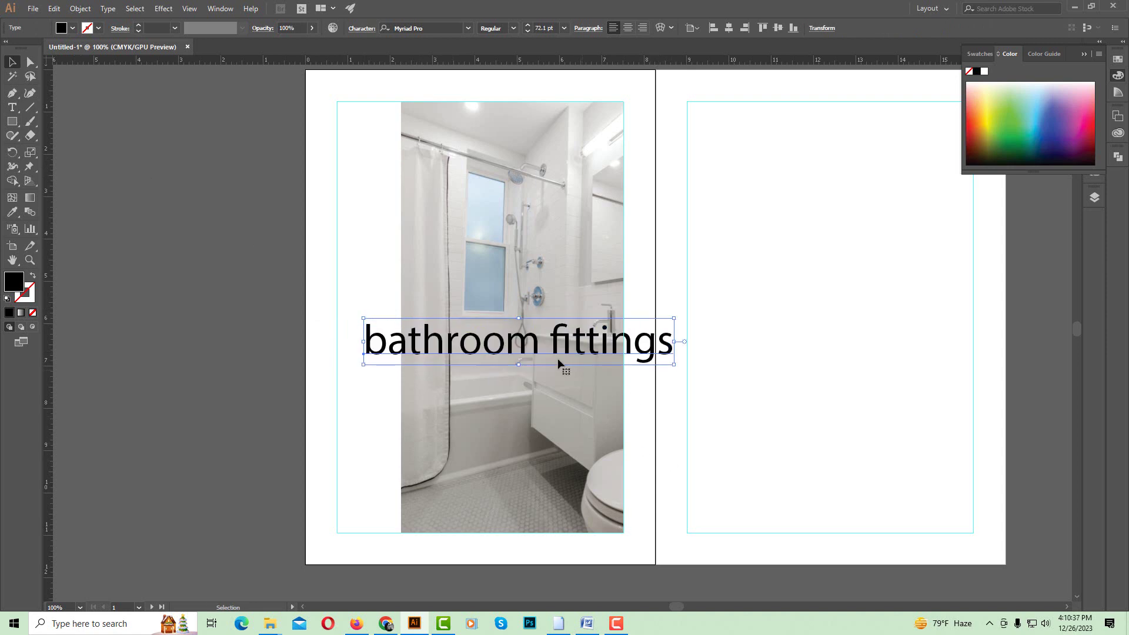
pyautogui.moveTo(538, 354); pyautogui.dragTo(499, 353)
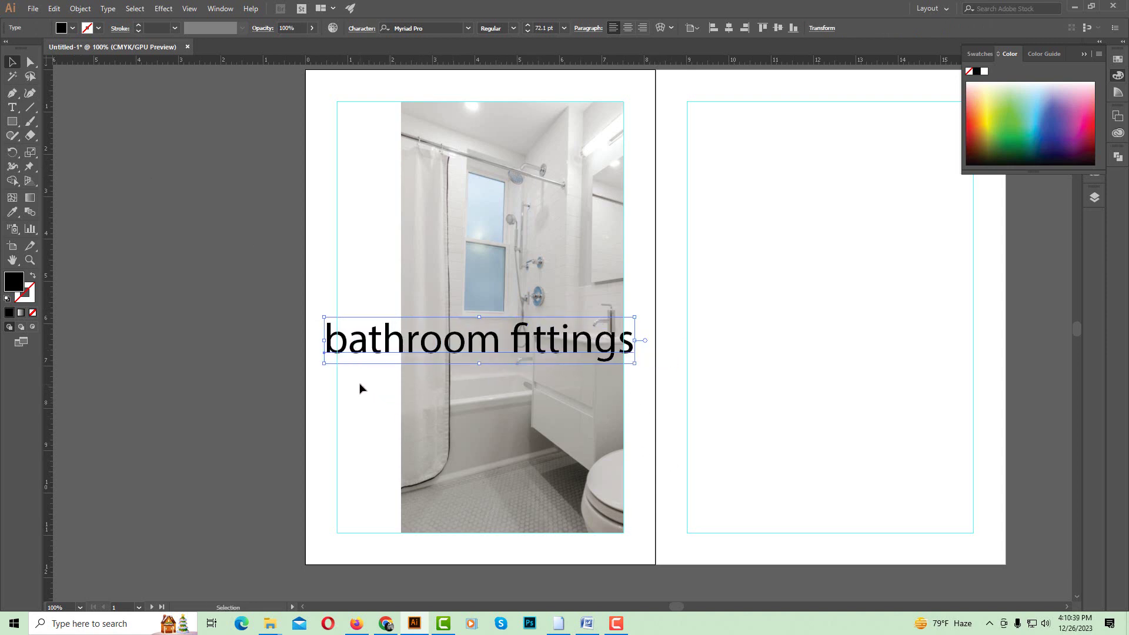
pyautogui.click(468, 29)
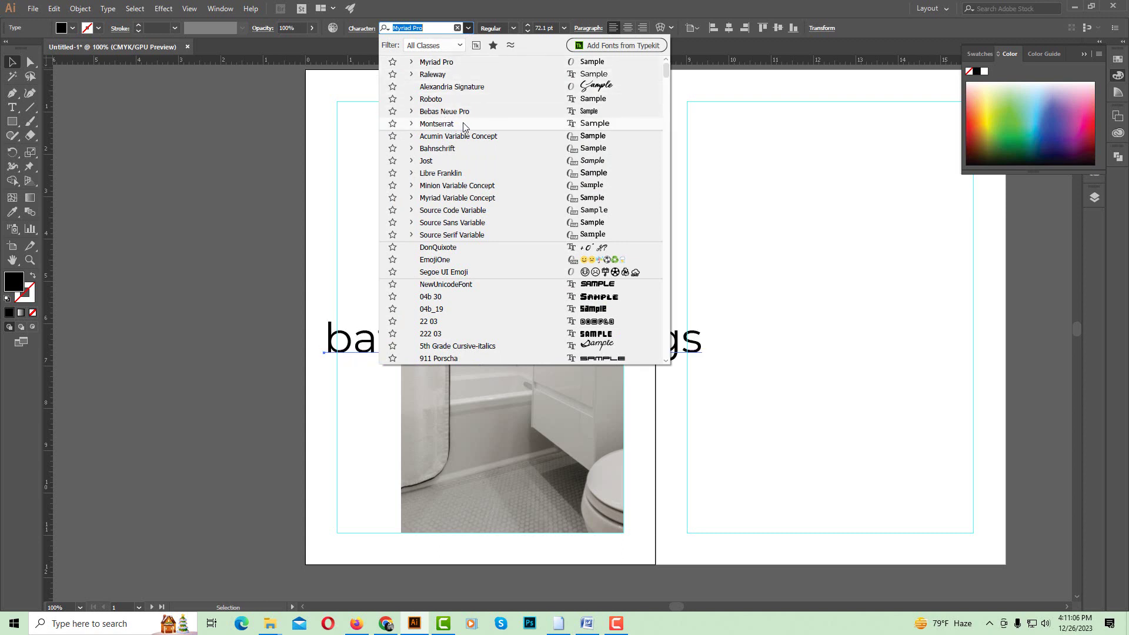
pyautogui.click(466, 124)
# - Rotate the title to read upward beside the photo and scale it to about 81.7 pt to span the margin height
pyautogui.moveTo(702, 363); pyautogui.dragTo(452, 213)
pyautogui.moveTo(414, 288); pyautogui.dragTo(356, 282)
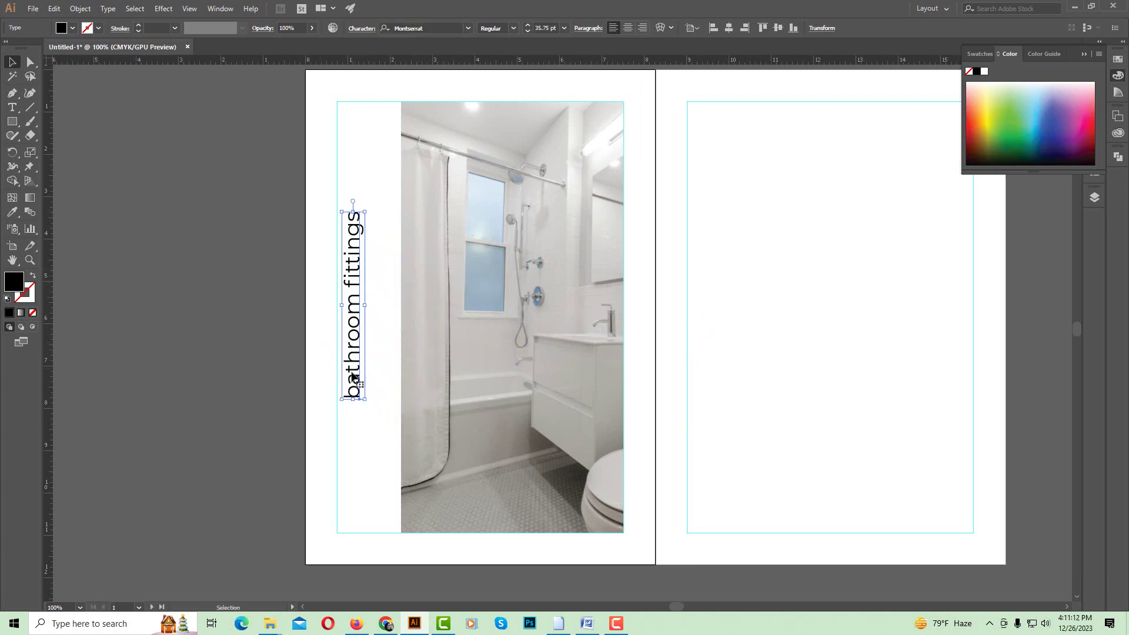
pyautogui.moveTo(371, 422); pyautogui.dragTo(432, 542)
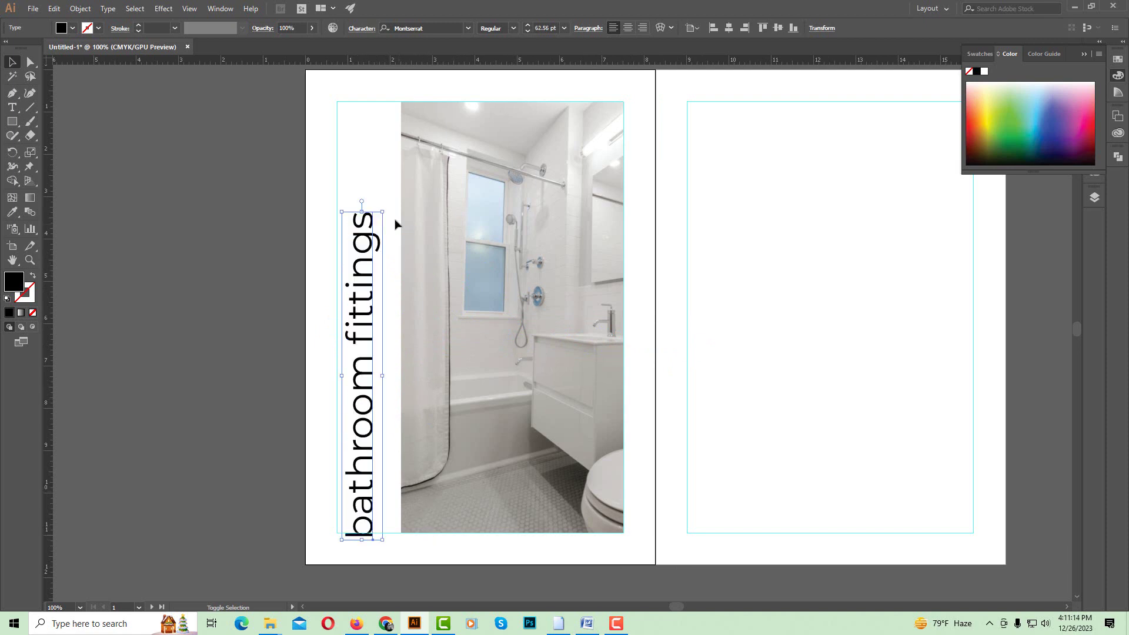
pyautogui.moveTo(382, 211); pyautogui.dragTo(398, 218)
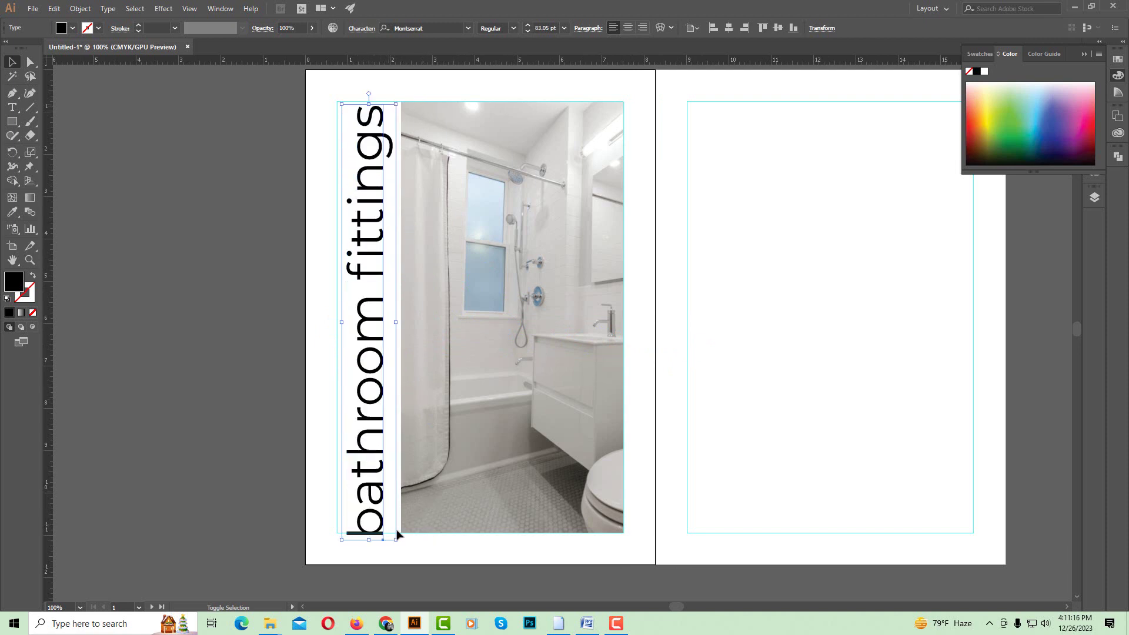
pyautogui.moveTo(396, 538); pyautogui.dragTo(395, 532)
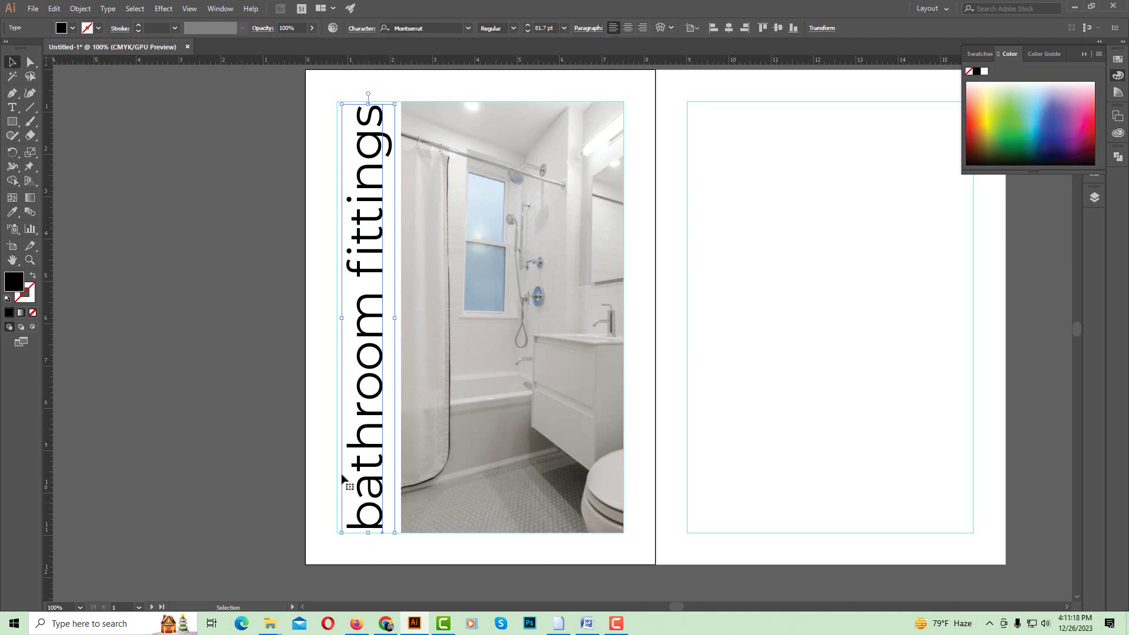
# - Change the vertical title to uppercase and shrink it to about 66 pt to fit between the margin guides
pyautogui.click(107, 8)
pyautogui.moveTo(176, 190)
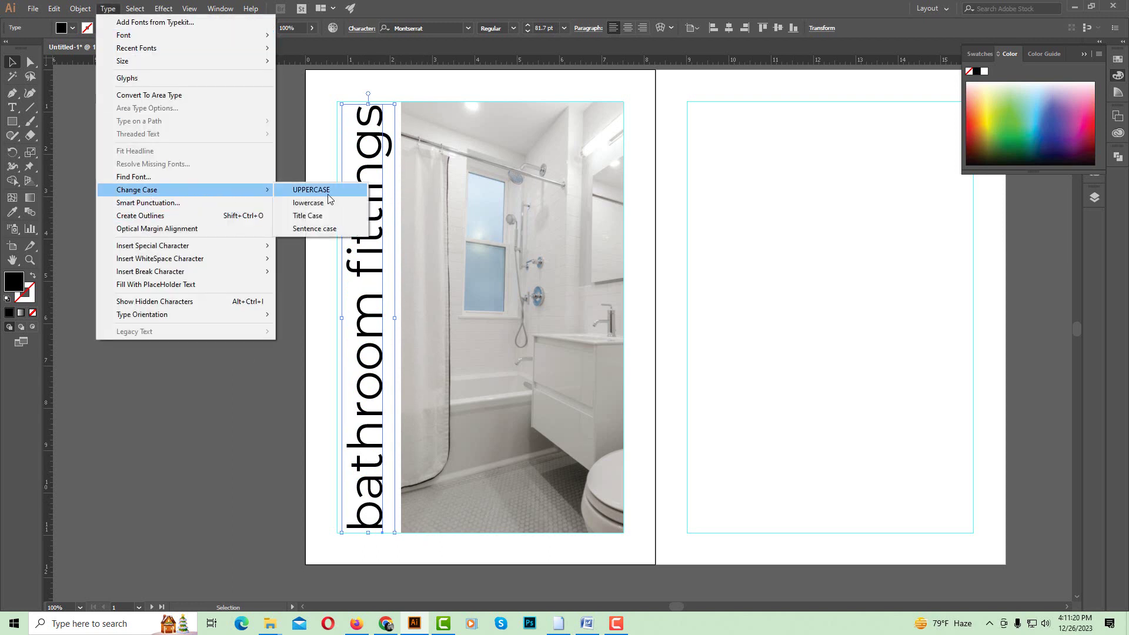
pyautogui.click(303, 189)
pyautogui.scroll(2, 401, 118)
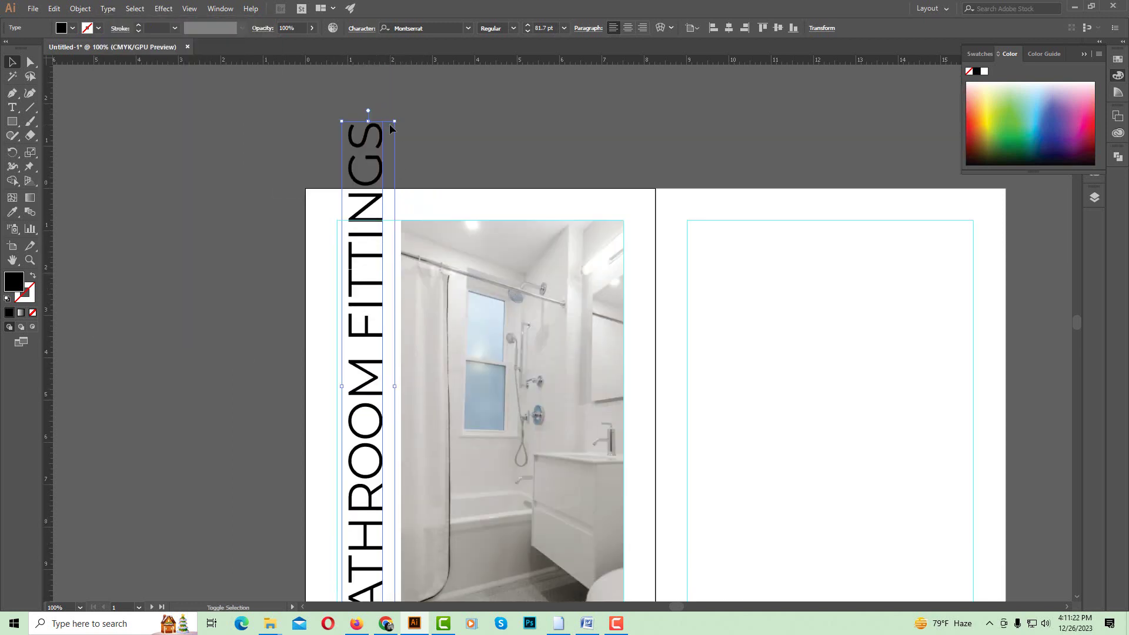
pyautogui.moveTo(383, 123); pyautogui.dragTo(386, 197)
pyautogui.moveTo(378, 322); pyautogui.dragTo(395, 271)
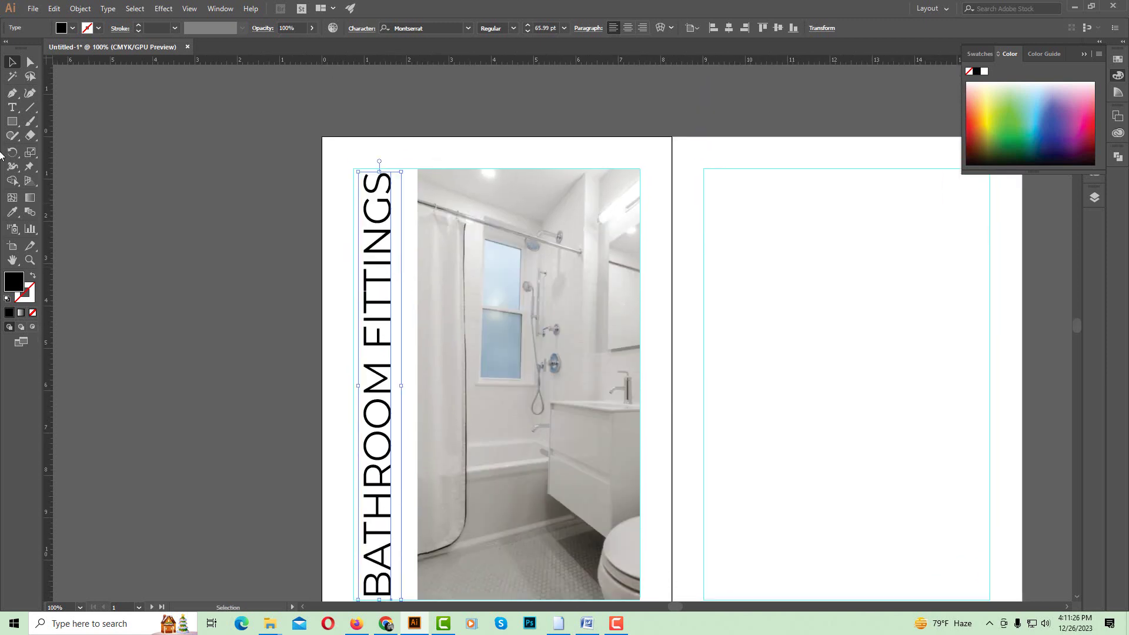
# - Set the word "FITTINGS" in the title to the SemiBold font style
pyautogui.click(16, 109)
pyautogui.moveTo(379, 350); pyautogui.dragTo(369, 139)
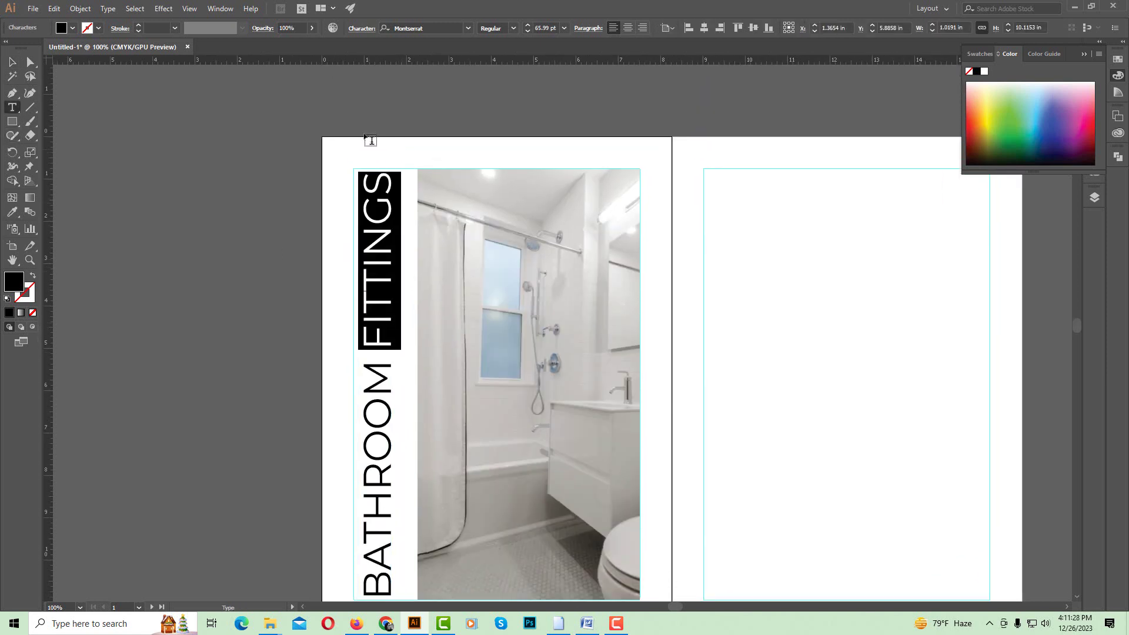
pyautogui.click(513, 28)
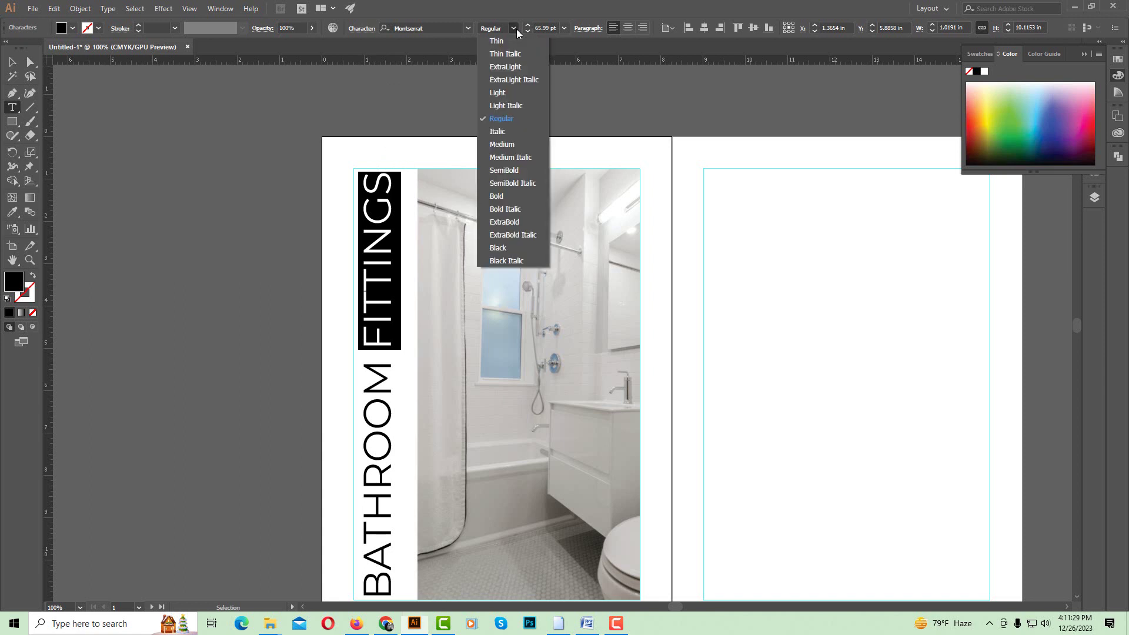
pyautogui.click(504, 170)
pyautogui.press('Escape')
pyautogui.hotkey('ctrl', 'shift', 'a')
pyautogui.hotkey('ctrl', '-')
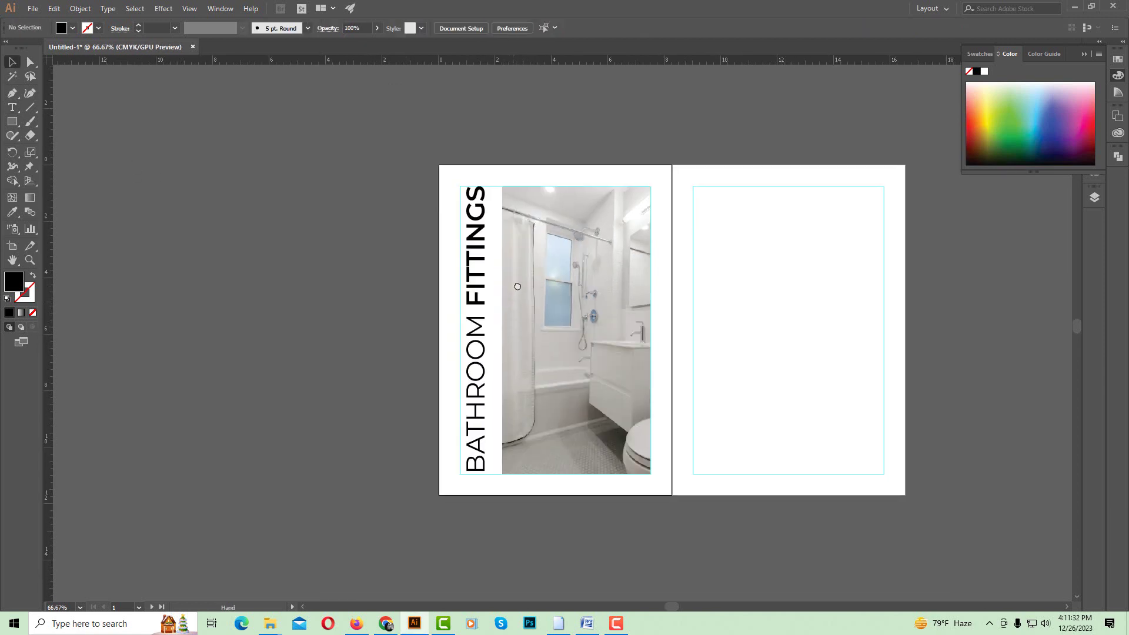
# - Shrink the title to about 62.14 pt and narrow the photo's clipping rectangle from its left side to about 4.53 in wide
pyautogui.click(482, 230)
pyautogui.moveTo(501, 160); pyautogui.dragTo(501, 181)
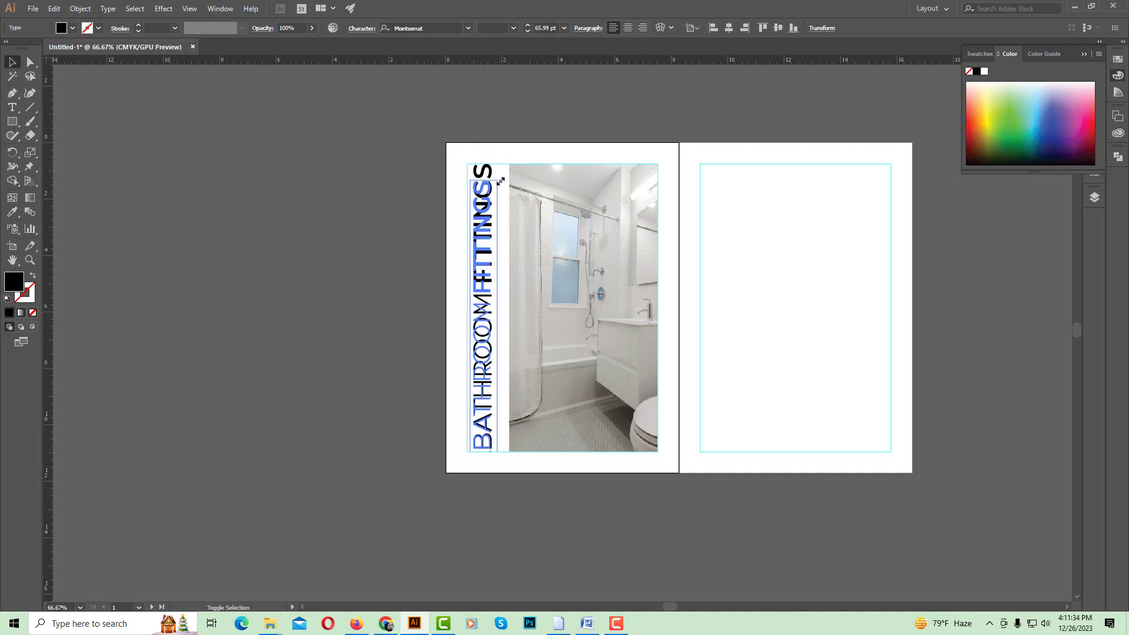
pyautogui.click(513, 234)
pyautogui.doubleClick(509, 234)
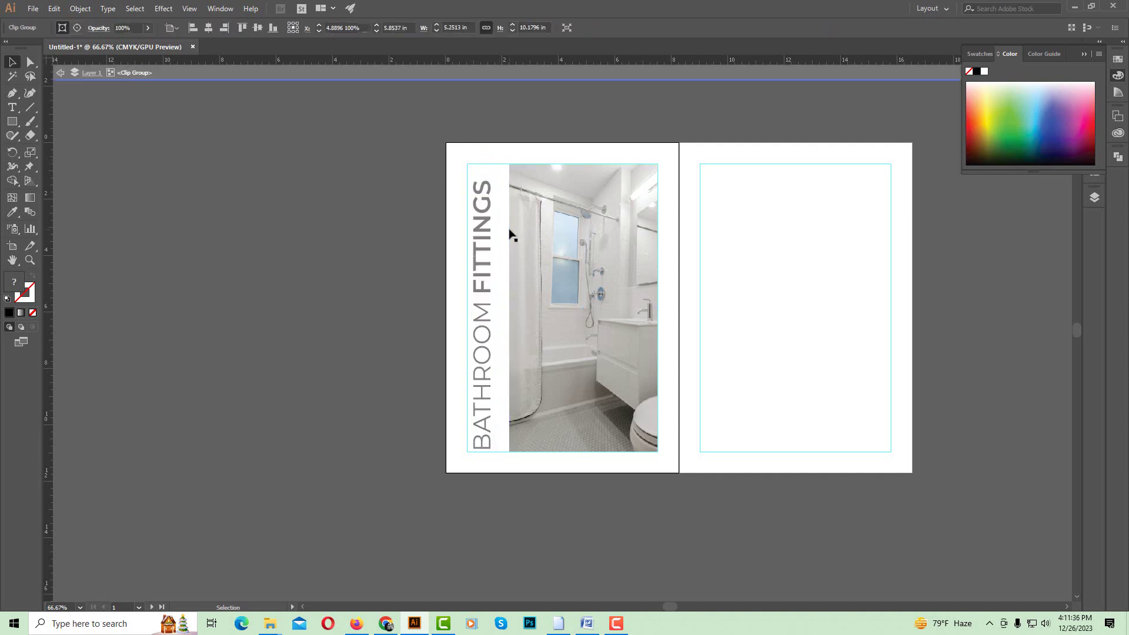
pyautogui.click(509, 304)
pyautogui.moveTo(510, 307); pyautogui.dragTo(530, 307)
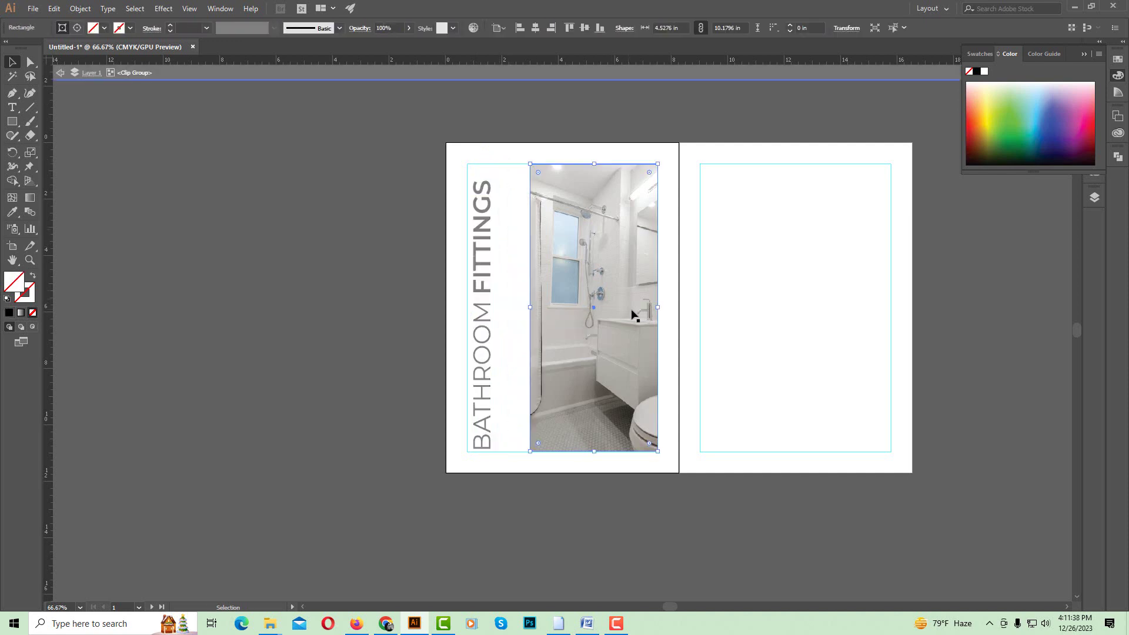
pyautogui.doubleClick(749, 318)
# - Move the title slightly right and extend the left edge of the photo's clipping rectangle closer to it
pyautogui.click(520, 283)
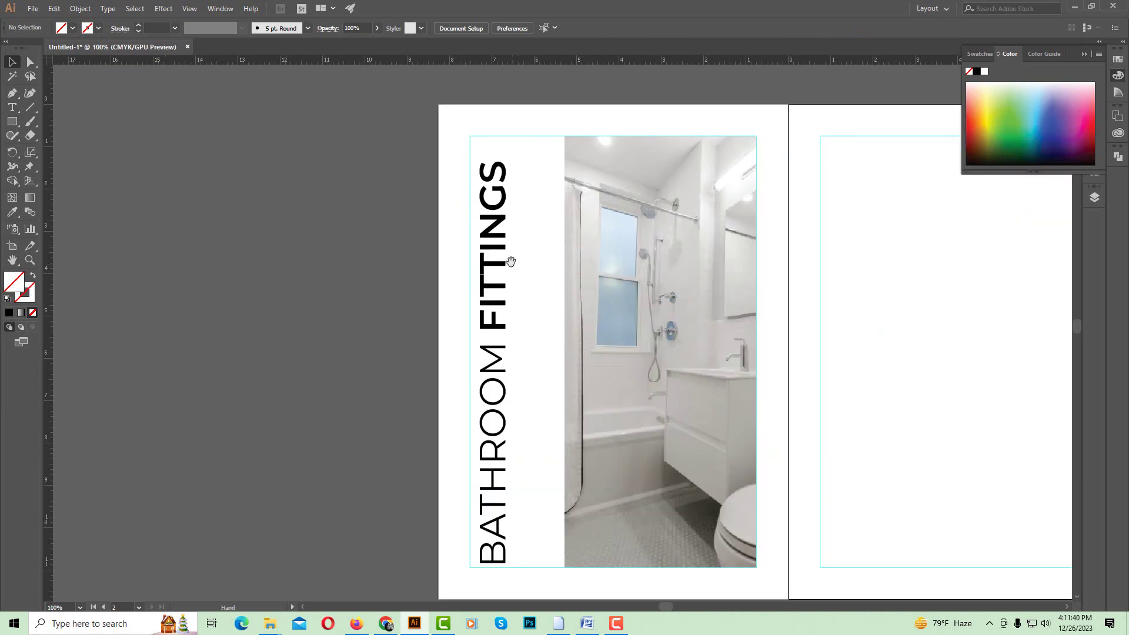
pyautogui.moveTo(495, 255); pyautogui.dragTo(586, 296)
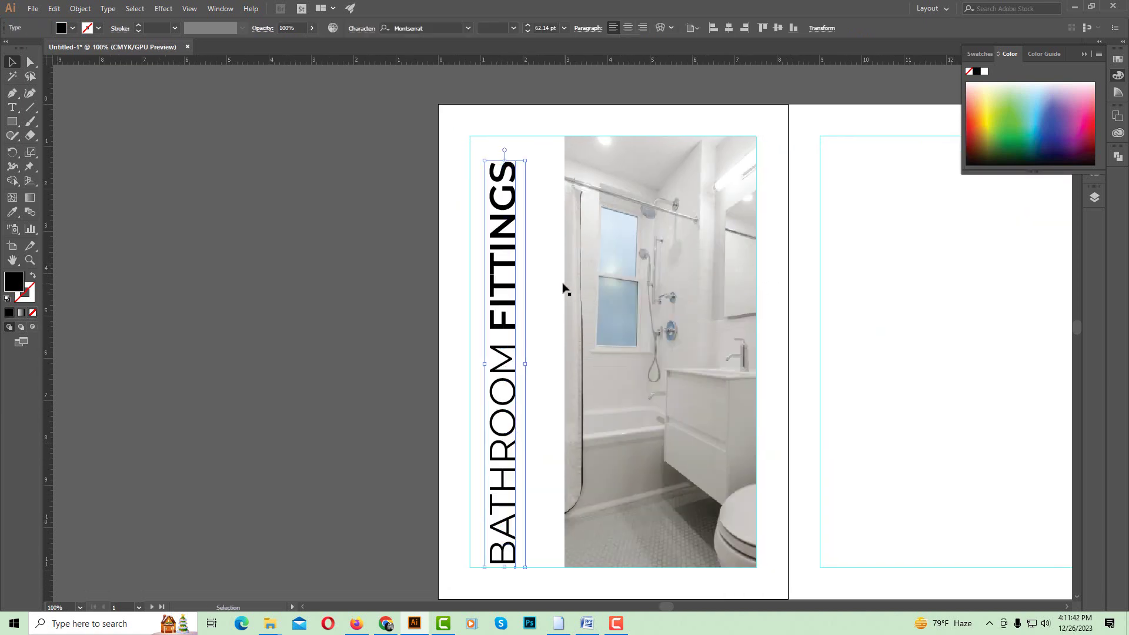
pyautogui.click(562, 288)
pyautogui.click(565, 284)
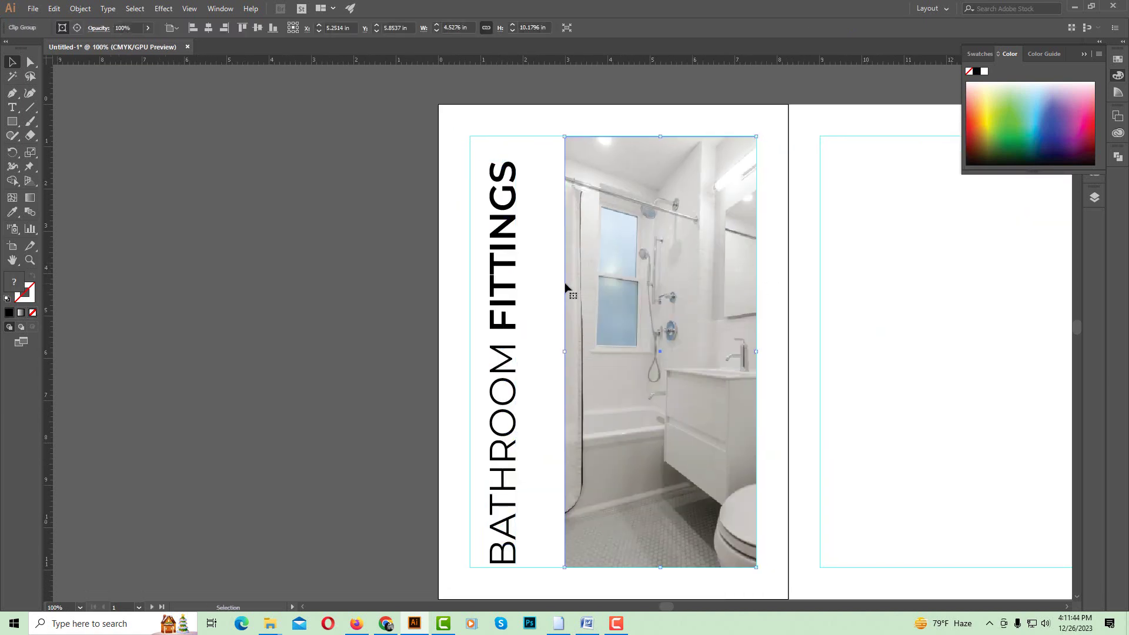
pyautogui.doubleClick(564, 289)
pyautogui.moveTo(565, 352); pyautogui.dragTo(544, 351)
pyautogui.doubleClick(353, 312)
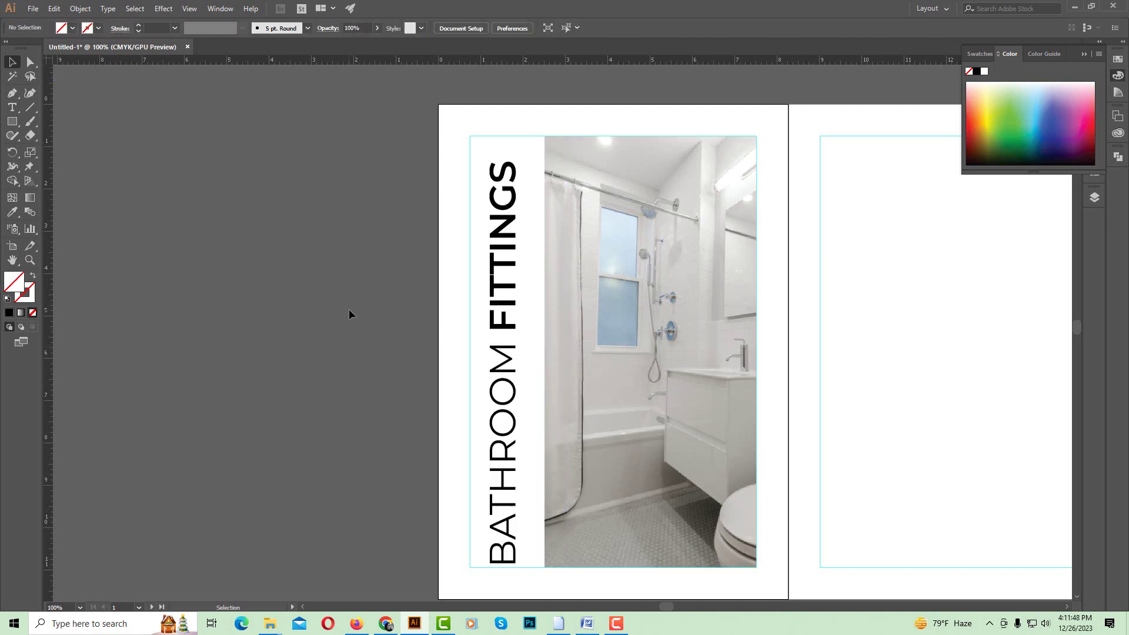
# - Change the vertical title's fill color to dark gray 191919
pyautogui.scroll(-1, 511, 291)
pyautogui.click(511, 291)
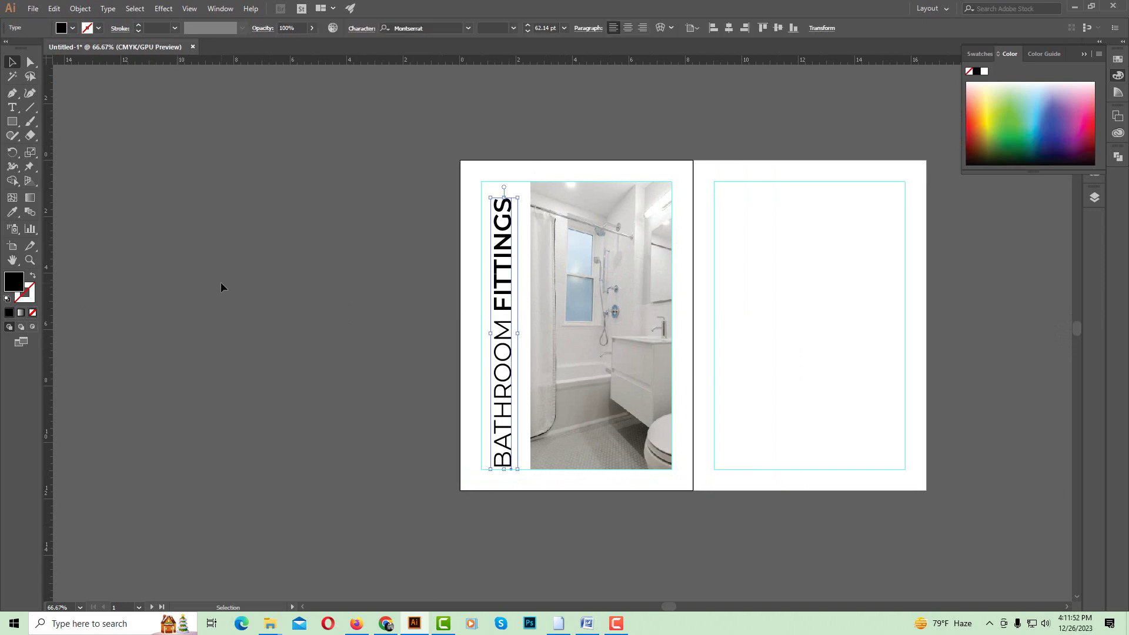
pyautogui.doubleClick(15, 284)
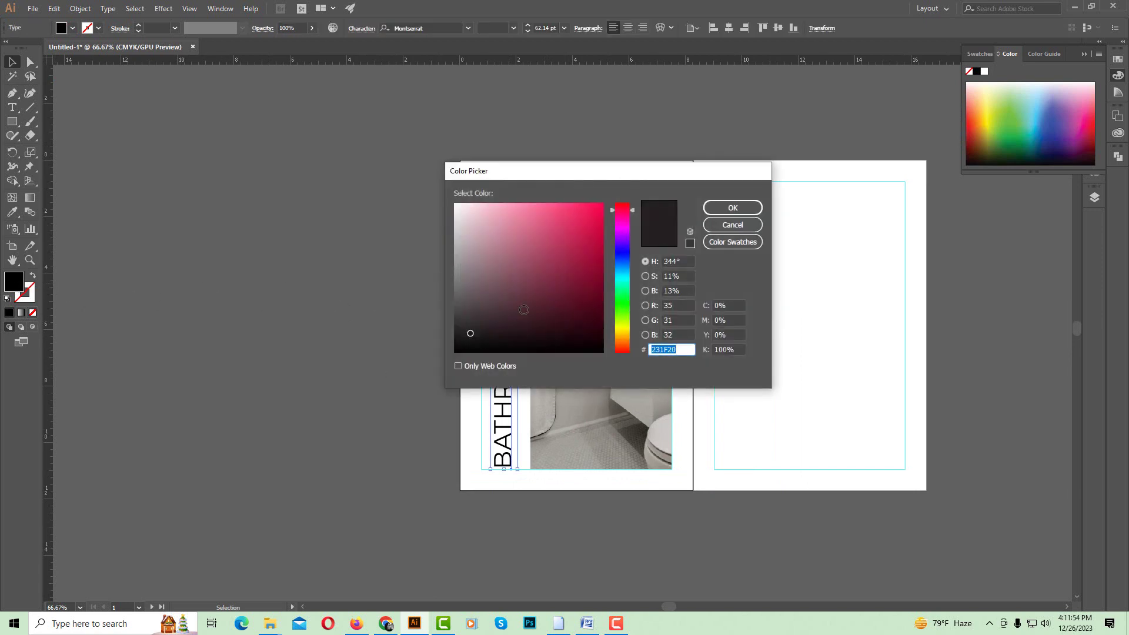
pyautogui.moveTo(477, 332); pyautogui.dragTo(457, 337)
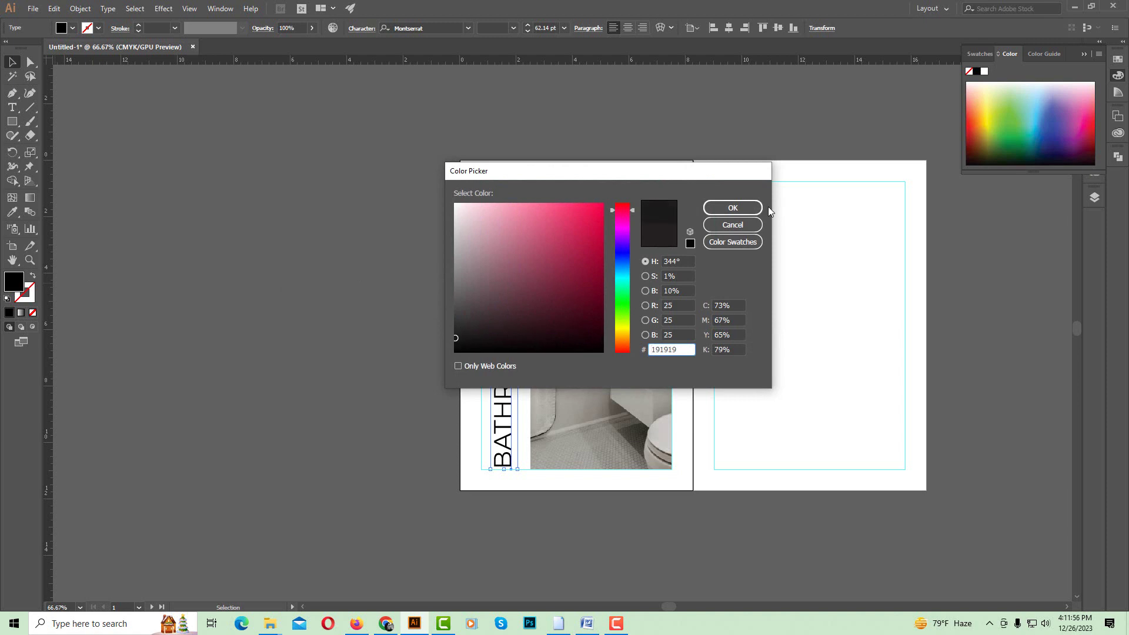
pyautogui.click(758, 207)
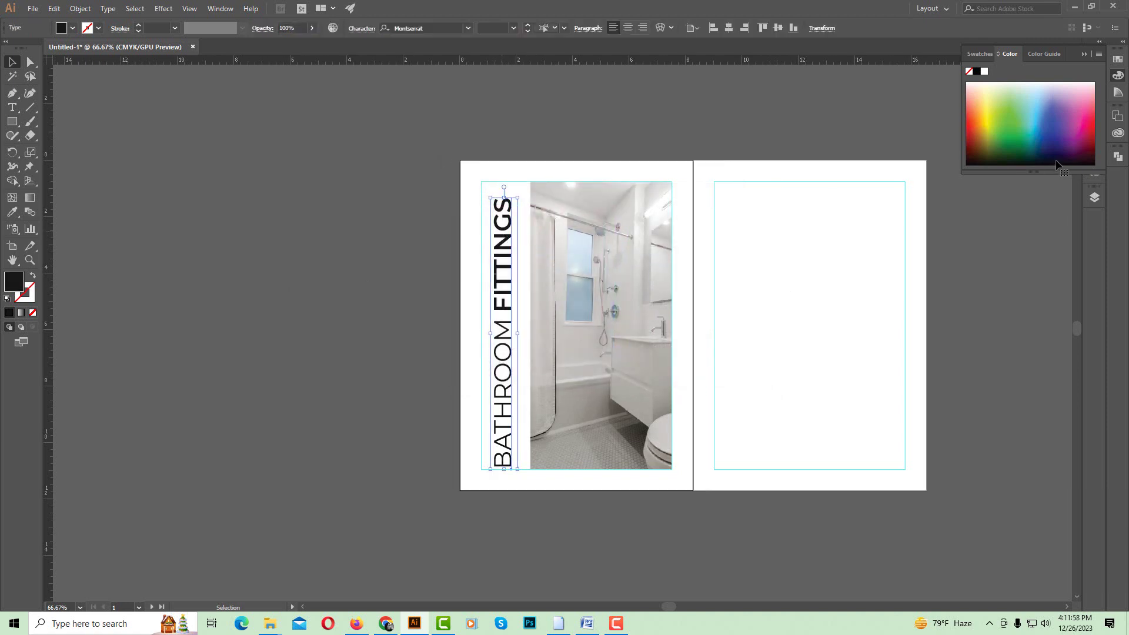
# - Fill the vertical title with a dark gray swatch from the grayscale color group
pyautogui.click(1085, 54)
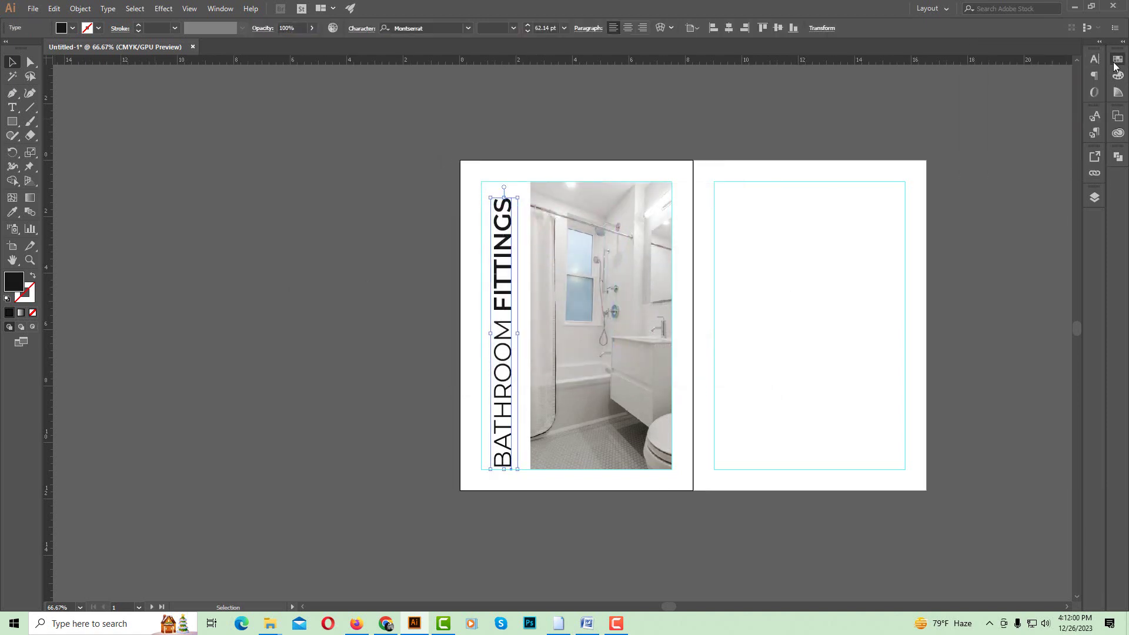
pyautogui.click(1117, 59)
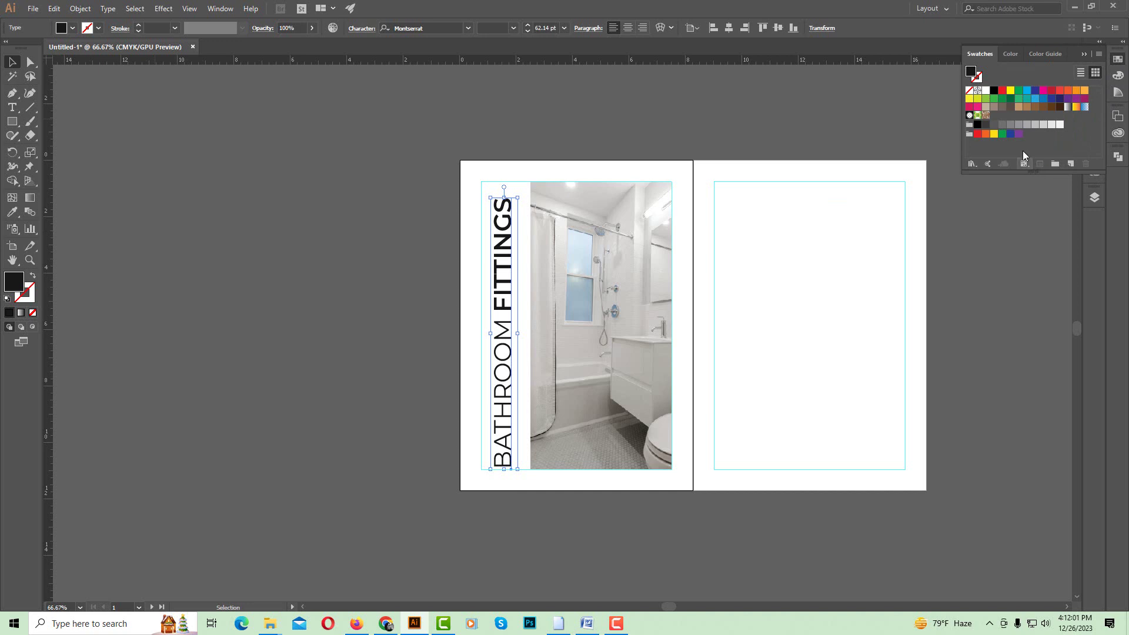
pyautogui.click(985, 126)
pyautogui.click(765, 185)
# - Move the vertical title slightly up so it is centered in height between the margin guides
pyautogui.hotkey('ctrl', '=')
pyautogui.moveTo(506, 307); pyautogui.dragTo(527, 316)
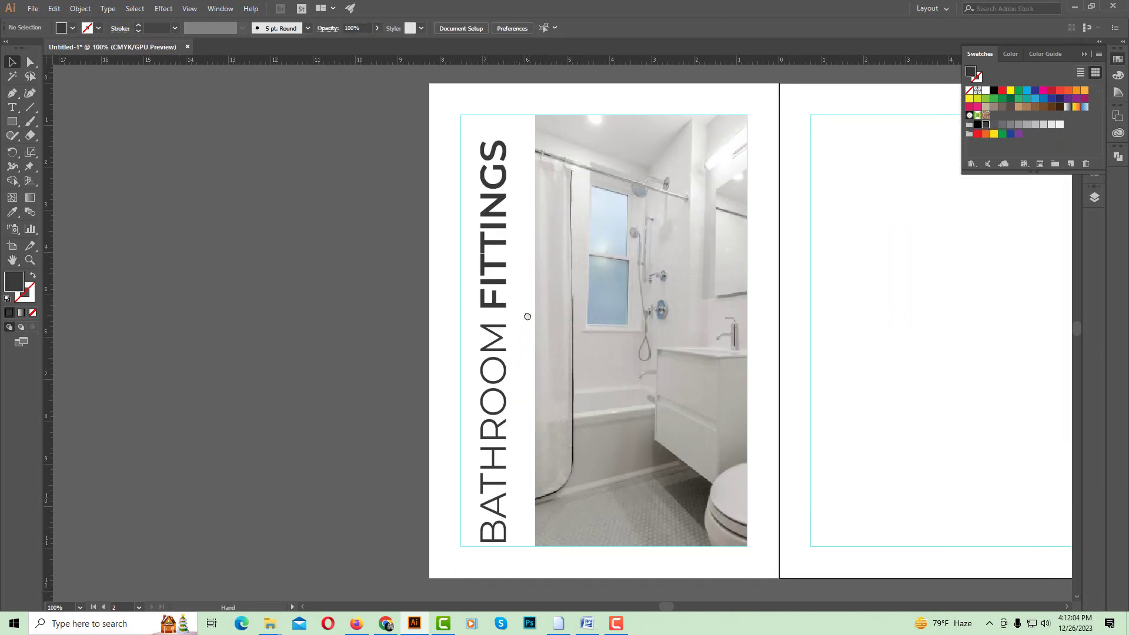
pyautogui.click(494, 273)
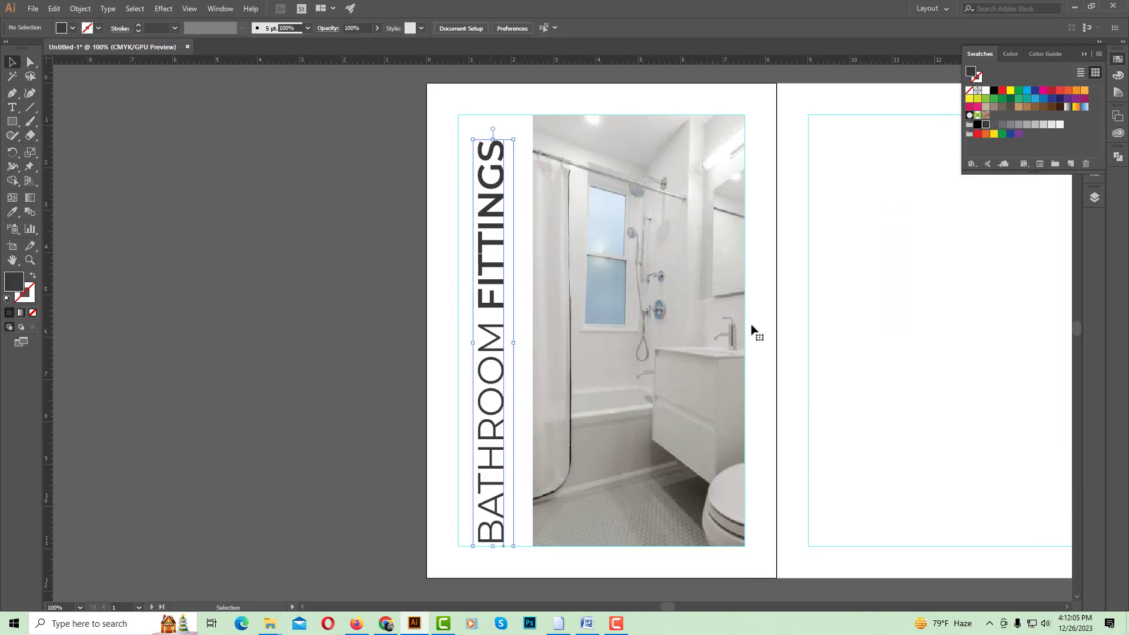
pyautogui.click(835, 304)
pyautogui.moveTo(482, 249); pyautogui.dragTo(482, 240)
pyautogui.click(902, 309)
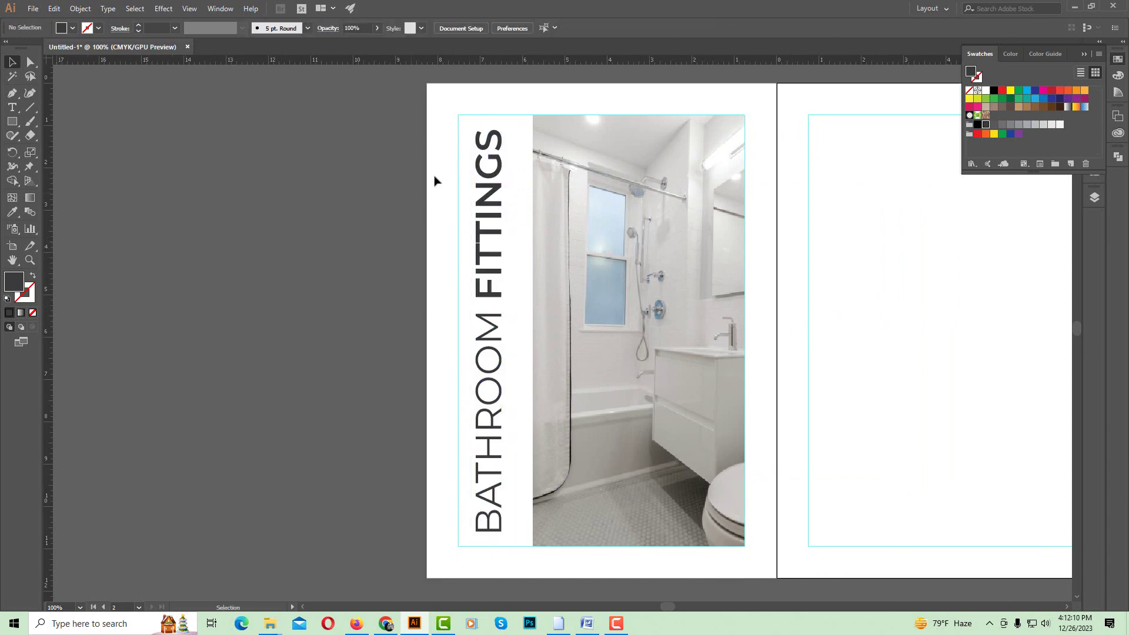
# - Draw a vertical line about 9.49 in long between the title and the bathroom photo
pyautogui.click(27, 116)
pyautogui.moveTo(520, 130); pyautogui.dragTo(519, 358)
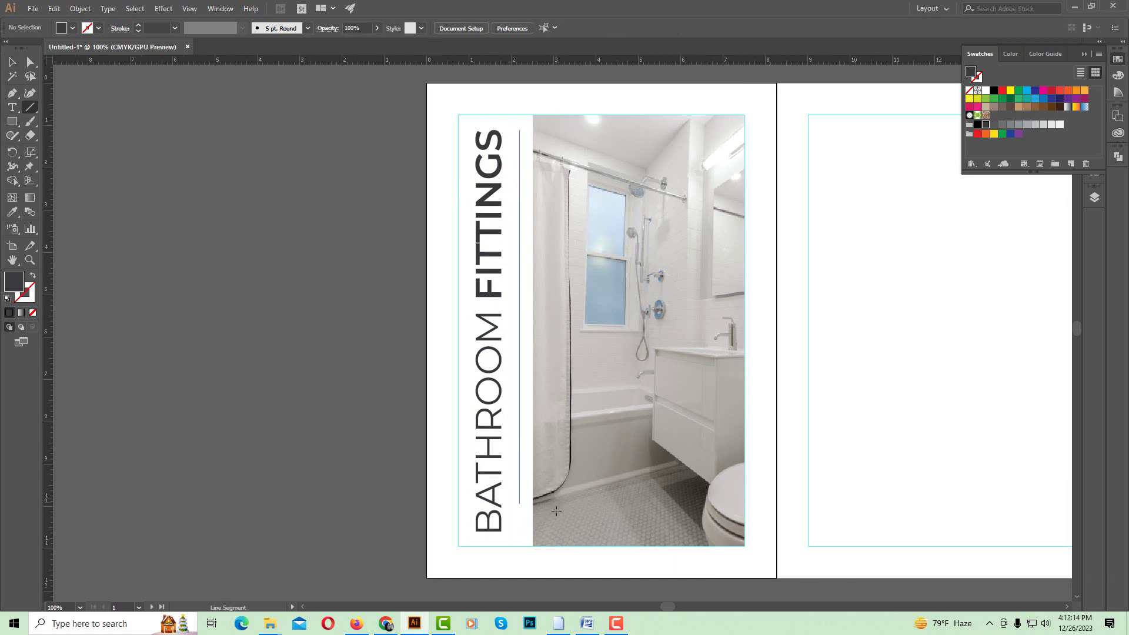
pyautogui.moveTo(556, 531); pyautogui.dragTo(556, 531)
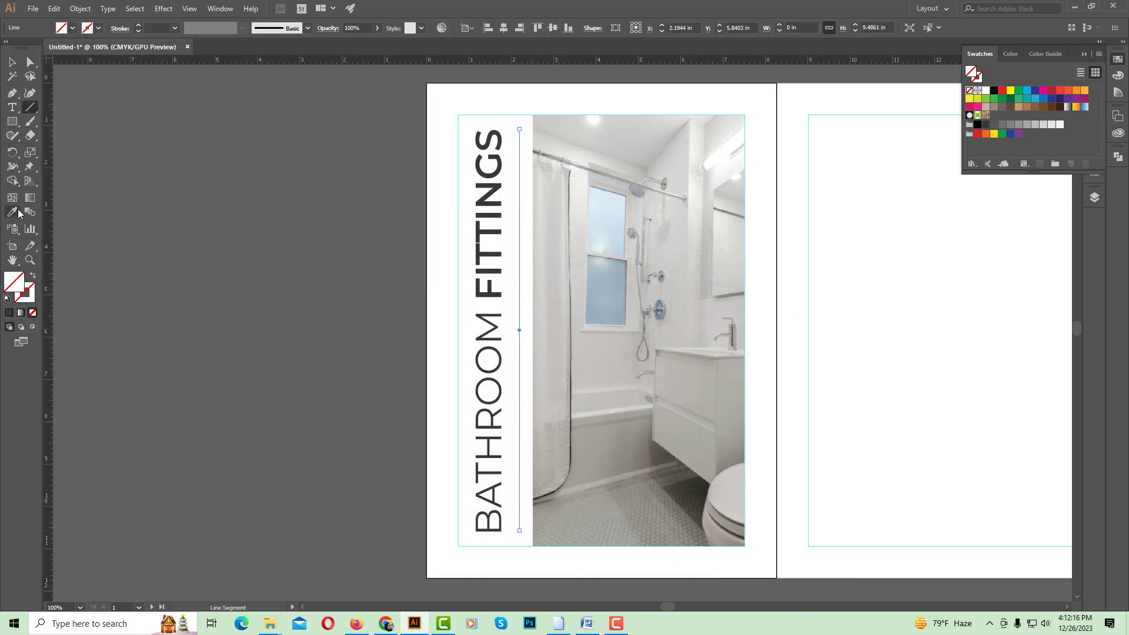
# - Give the vertical line the title's dark gray as its stroke color and set its stroke weight to 5 pt
pyautogui.click(18, 213)
pyautogui.click(490, 173)
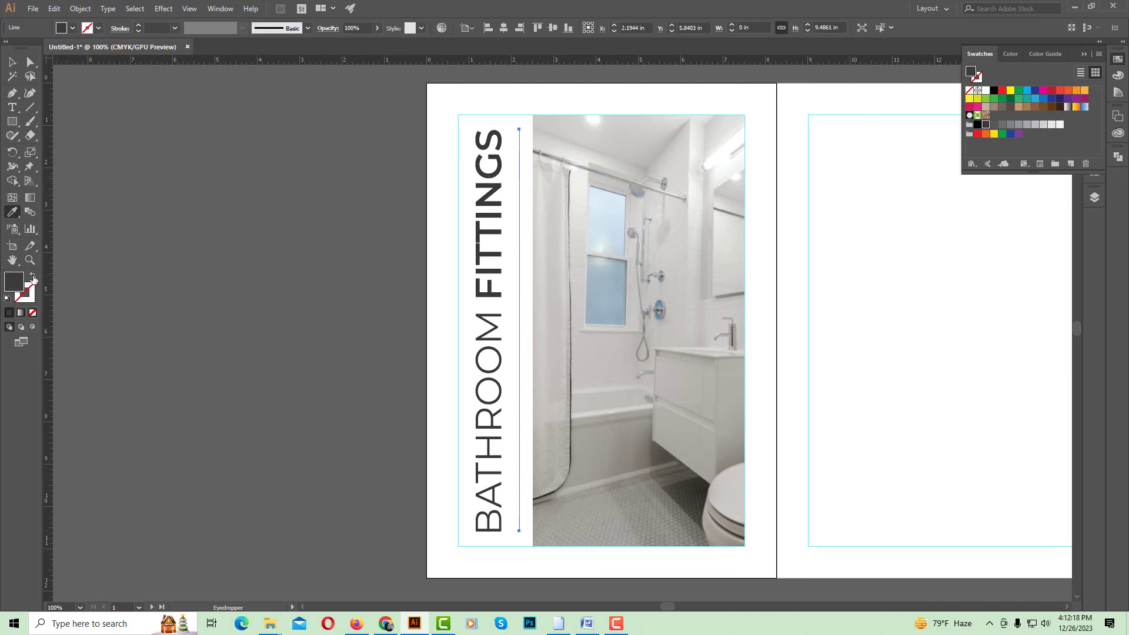
pyautogui.click(33, 277)
pyautogui.click(13, 62)
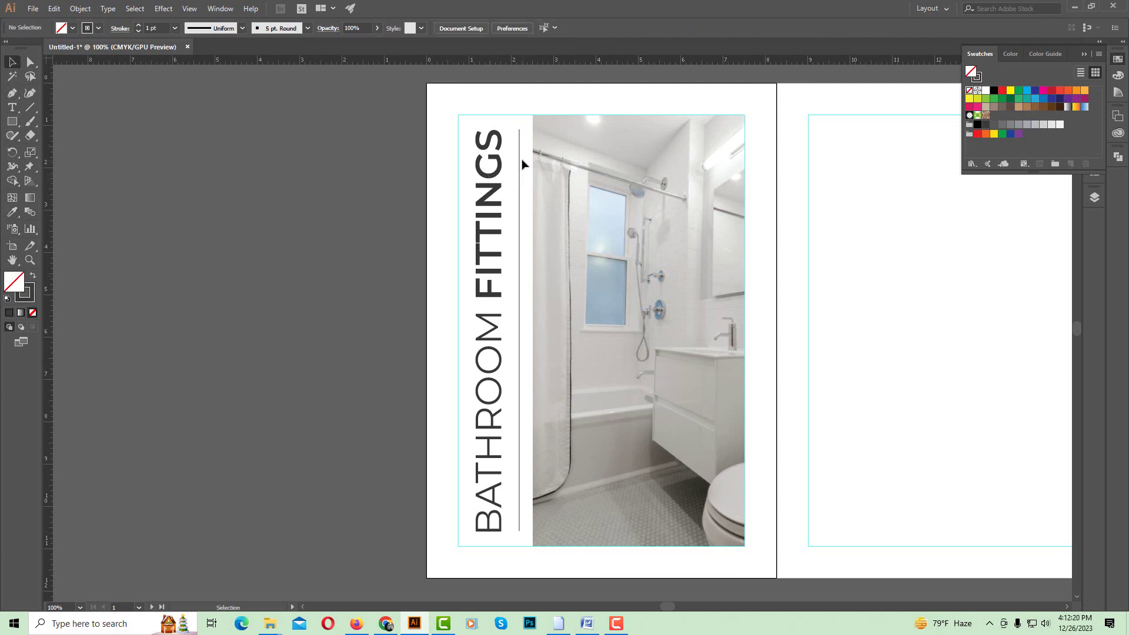
pyautogui.click(175, 27)
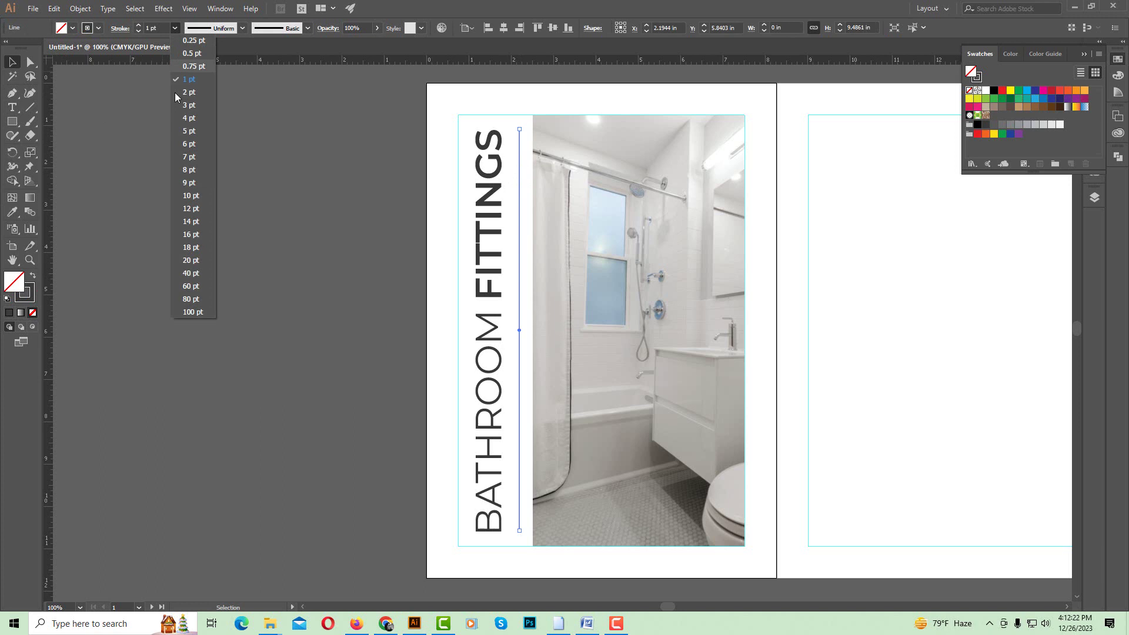
pyautogui.click(189, 141)
# - Expand the vertical line's appearance, then expand its fill and stroke into a shape
pyautogui.click(519, 207)
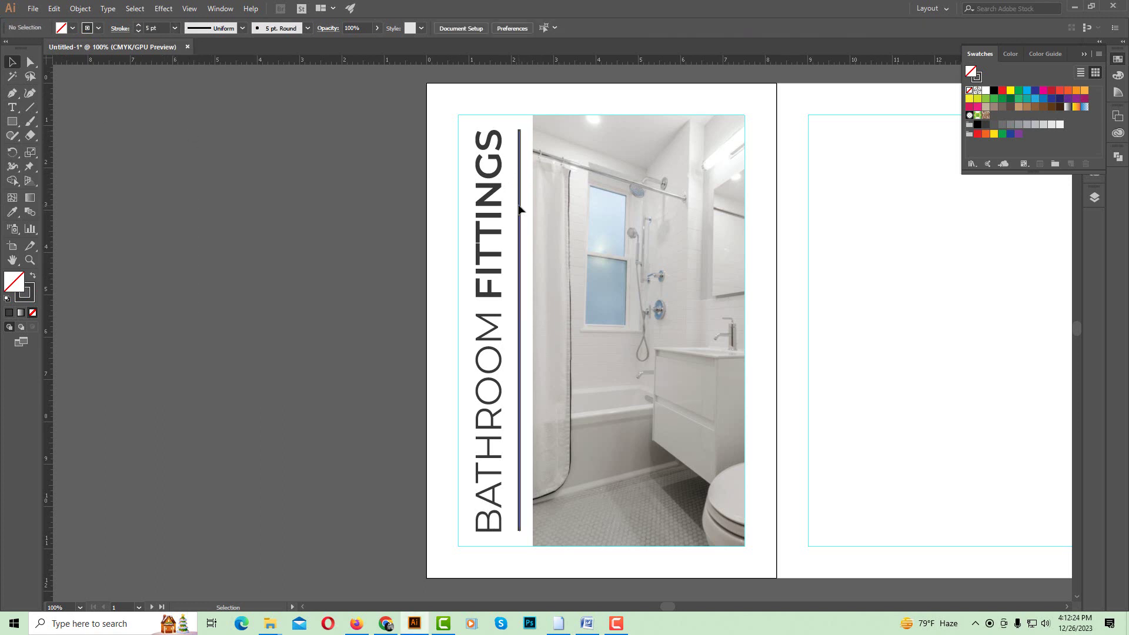
pyautogui.click(80, 8)
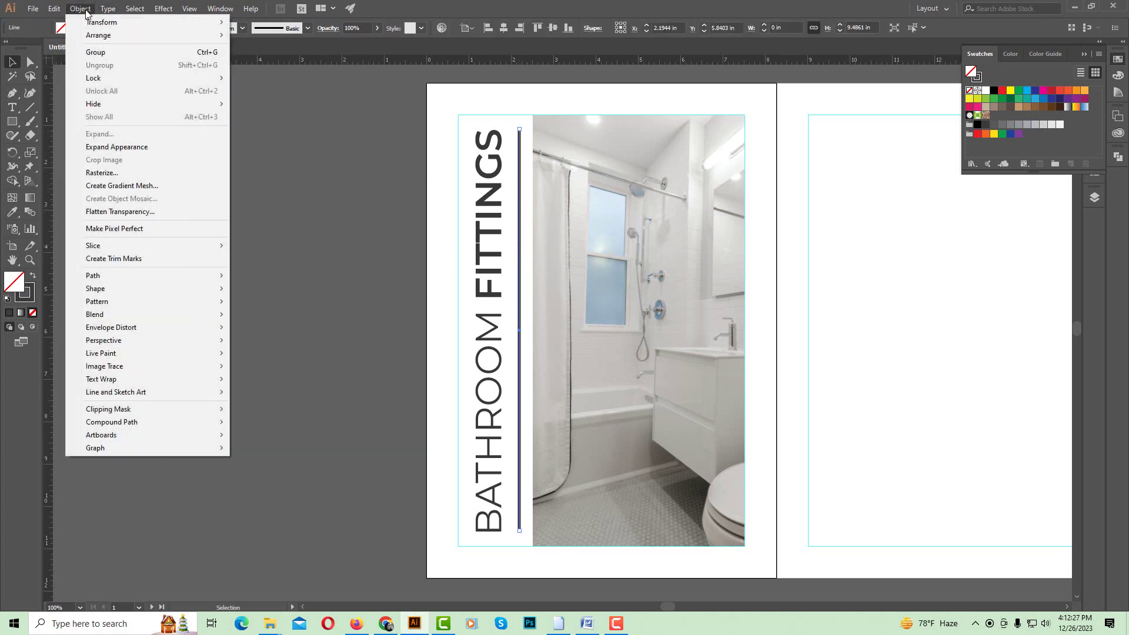
pyautogui.click(103, 147)
pyautogui.click(80, 9)
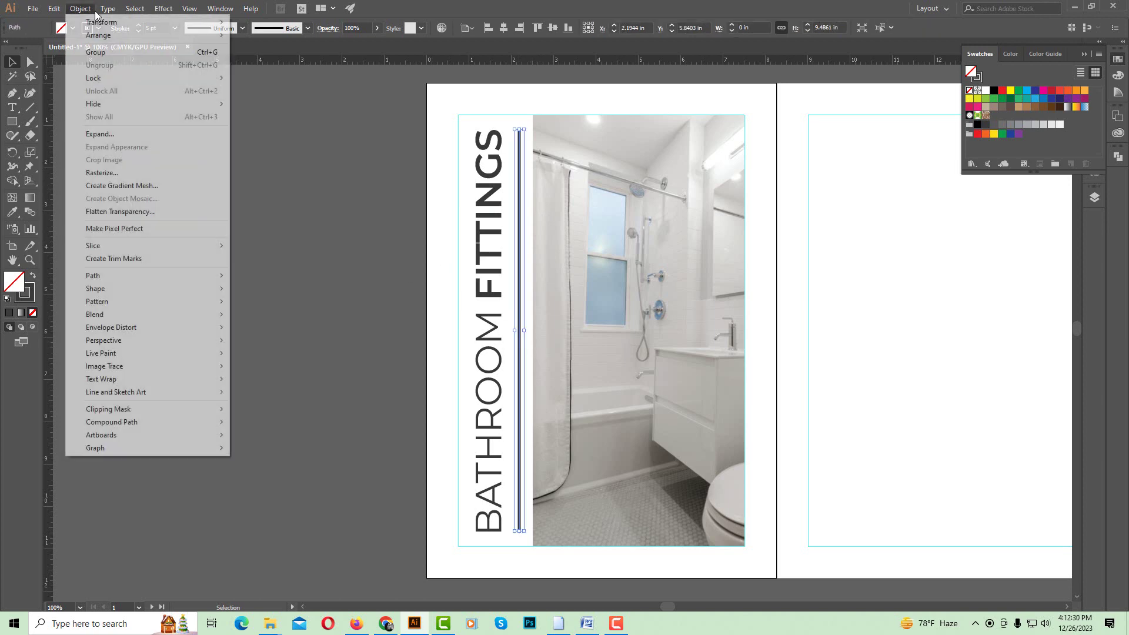
pyautogui.click(104, 133)
pyautogui.click(537, 377)
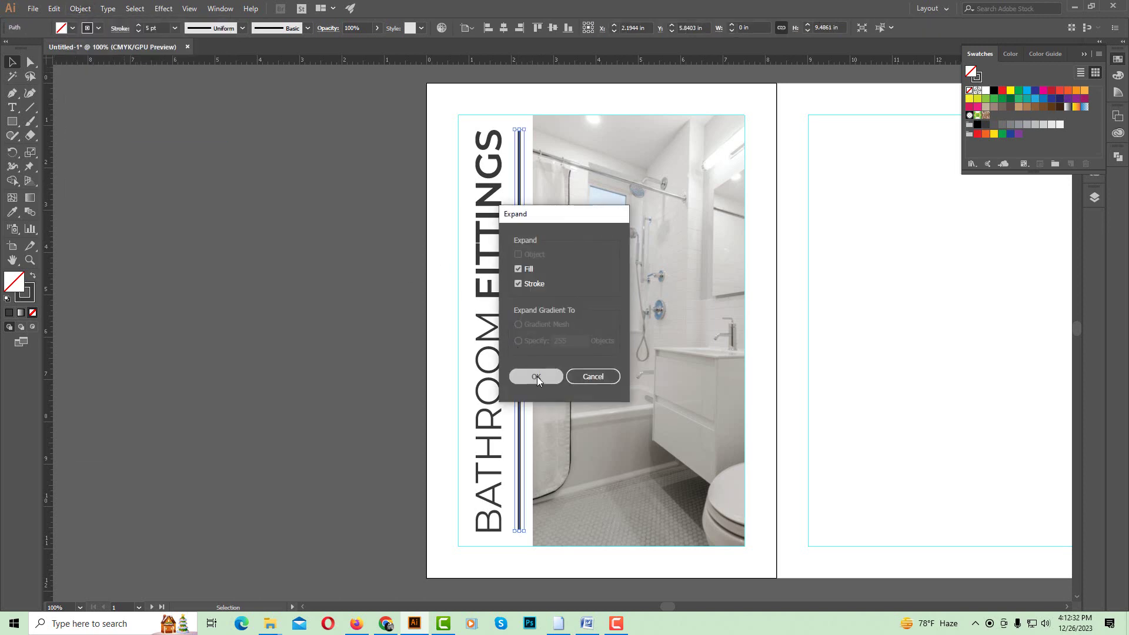
pyautogui.hotkey('ctrl', 'shift', 'a')
# - Hide the guides to check the two-page layout without them
pyautogui.hotkey('ctrl', '-')
pyautogui.hotkey('ctrl', '-')
pyautogui.moveTo(686, 310); pyautogui.dragTo(588, 284)
pyautogui.click(615, 291)
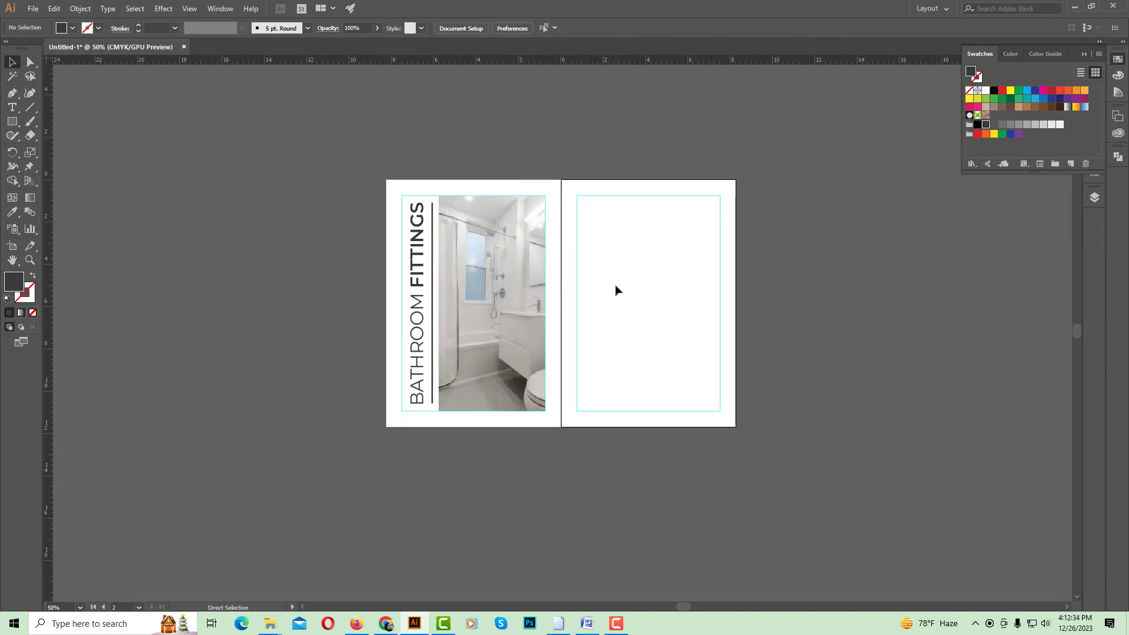
pyautogui.hotkey('ctrl', ';')
# - Move the vertical title slightly left, away from the vertical line
pyautogui.moveTo(403, 292); pyautogui.dragTo(498, 354)
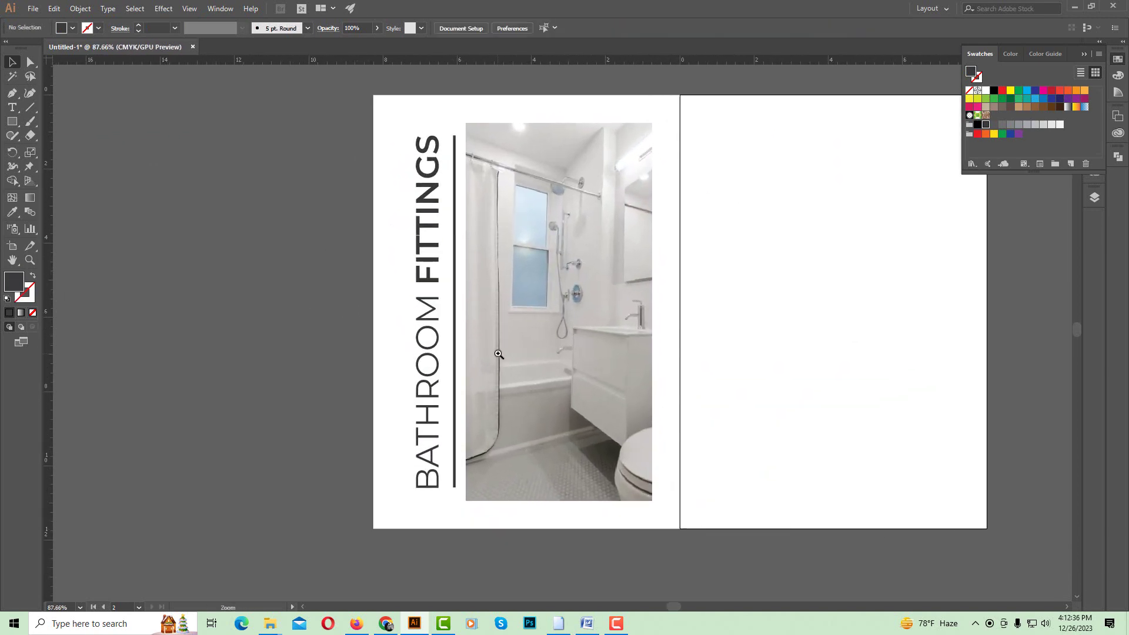
pyautogui.moveTo(463, 318); pyautogui.dragTo(473, 320)
pyautogui.click(421, 287)
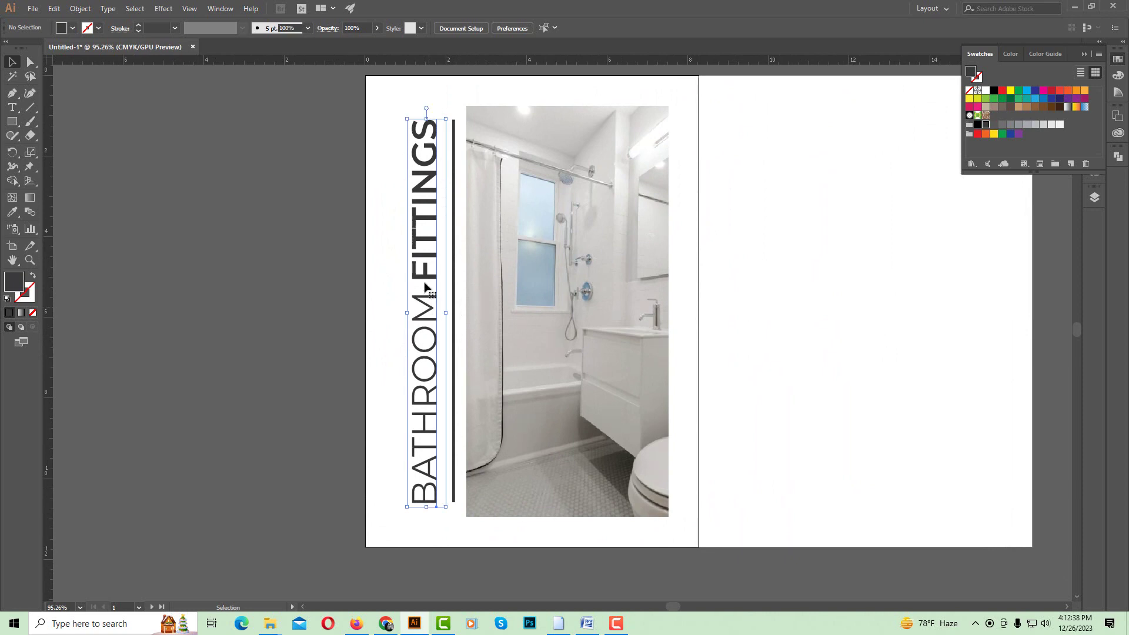
pyautogui.moveTo(421, 287); pyautogui.dragTo(421, 287)
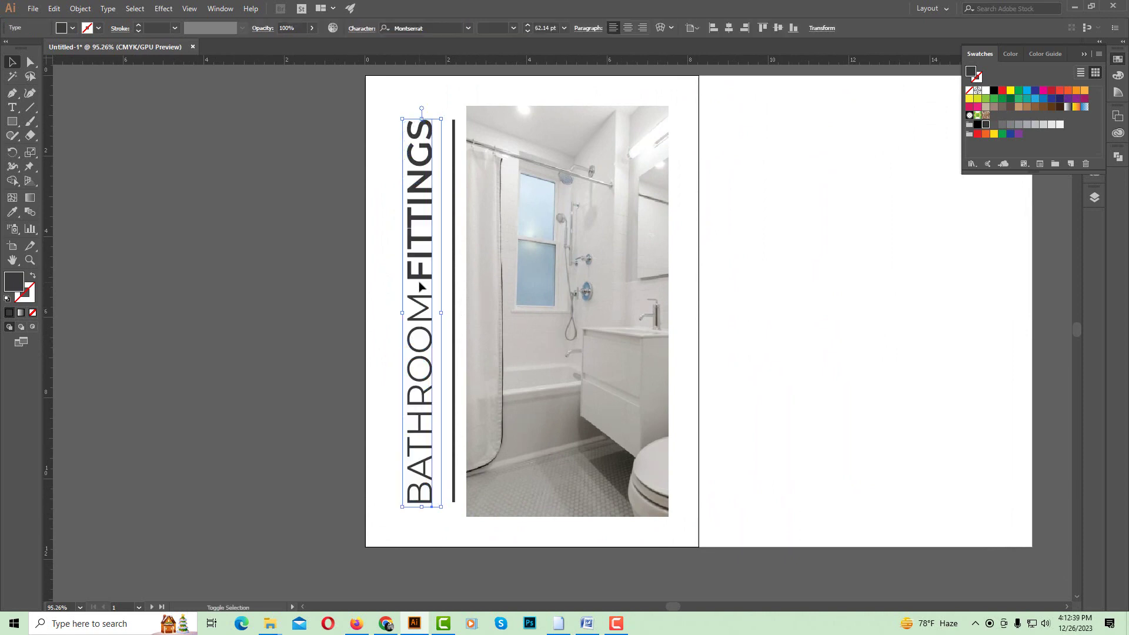
pyautogui.click(327, 270)
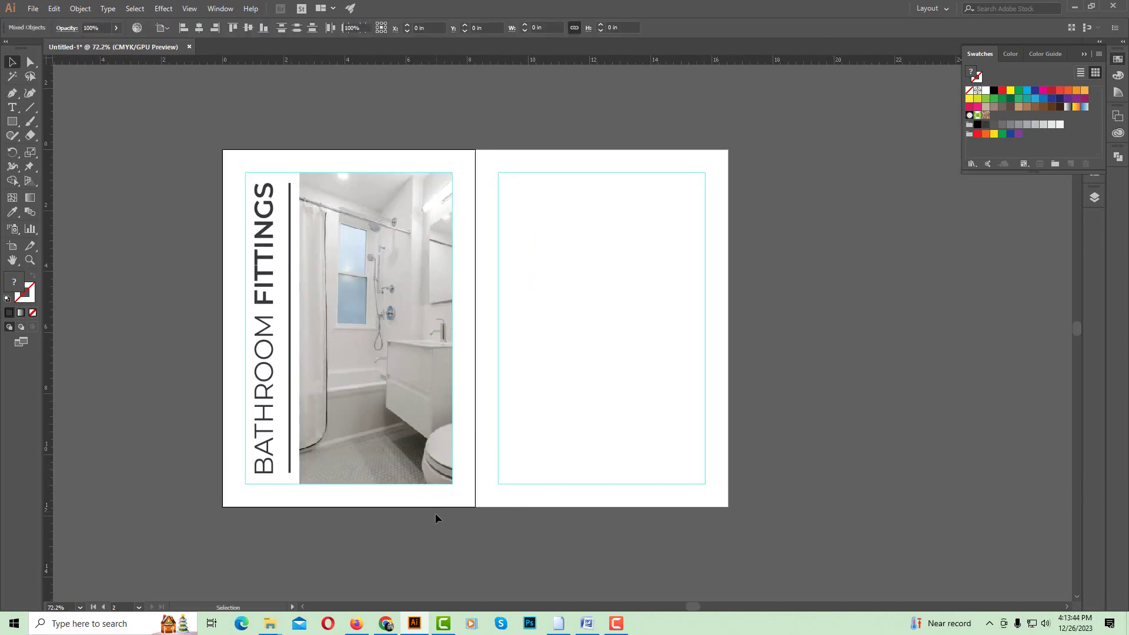
# - Adjust the lower end of the vertical line to line up with the bottom of the title
pyautogui.click(435, 515)
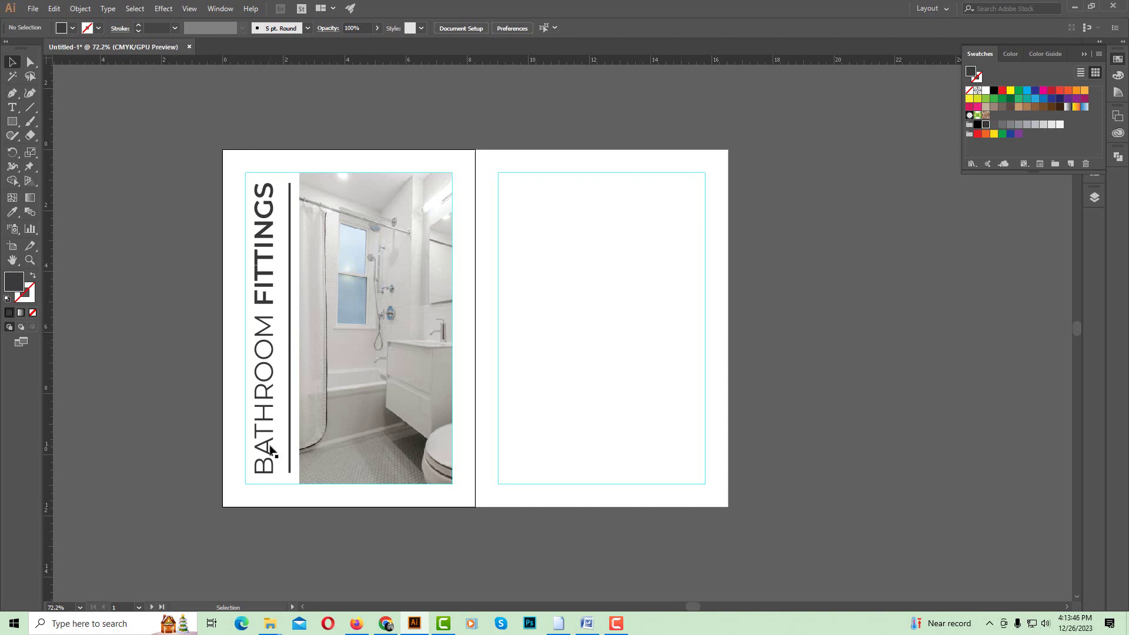
pyautogui.moveTo(290, 356); pyautogui.dragTo(292, 359)
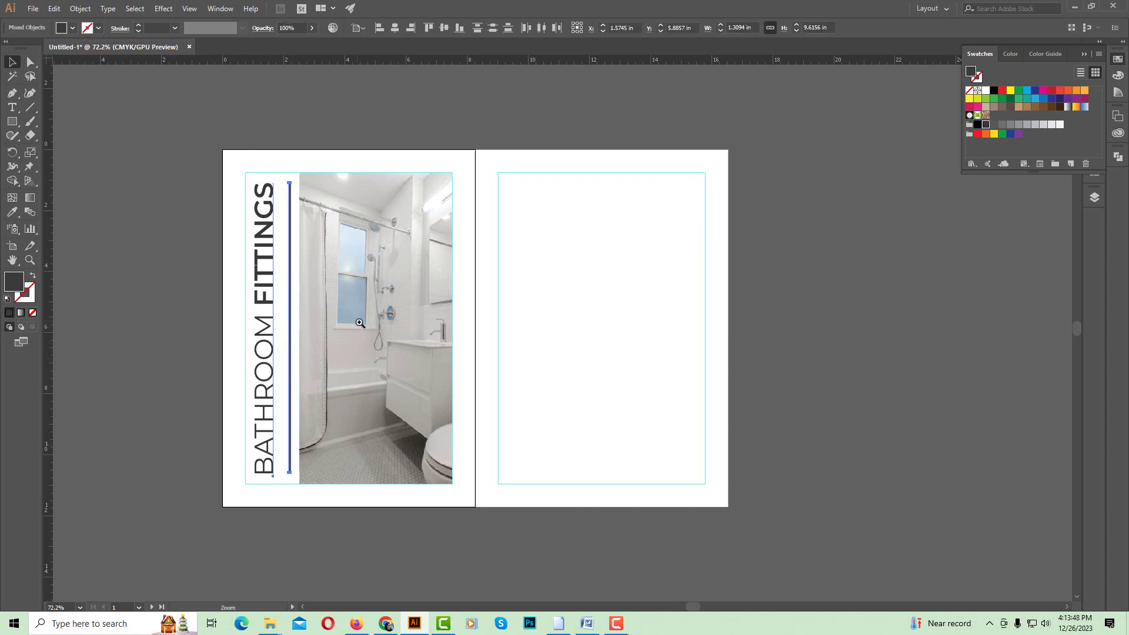
pyautogui.keyDown('ctrl'); pyautogui.click(343, 371); pyautogui.keyUp('ctrl')
pyautogui.click(487, 479)
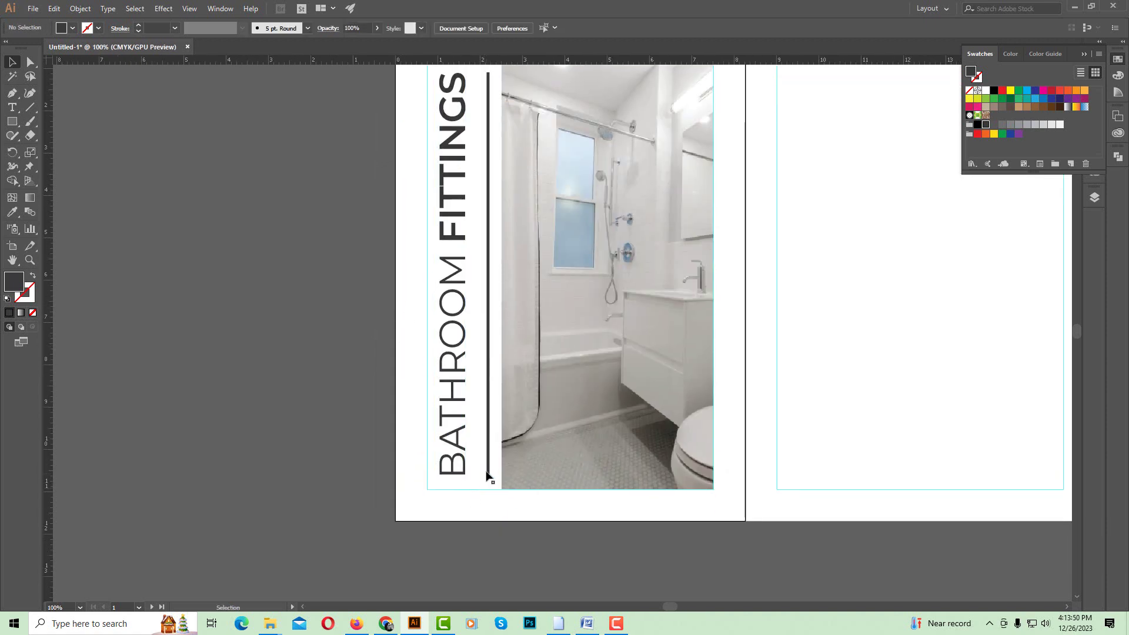
pyautogui.moveTo(491, 474); pyautogui.dragTo(491, 477)
pyautogui.click(483, 491)
# - Switch to the Word document and review the product name and the category, SKU, manufacturer and seller lines
pyautogui.keyDown('ctrl'); pyautogui.keyDown('alt'); pyautogui.click(509, 419); pyautogui.keyUp('alt'); pyautogui.keyUp('ctrl')
pyautogui.moveTo(509, 418); pyautogui.dragTo(358, 421)
pyautogui.moveTo(582, 283); pyautogui.dragTo(582, 308)
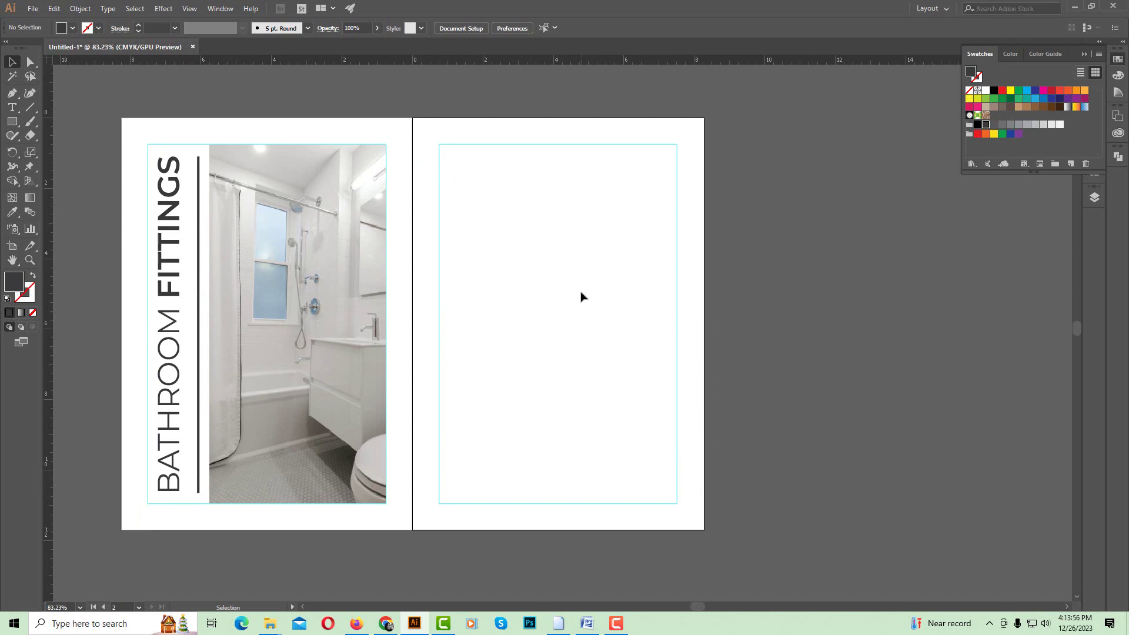
pyautogui.hotkey('alt', 'Tab')
pyautogui.click(390, 214)
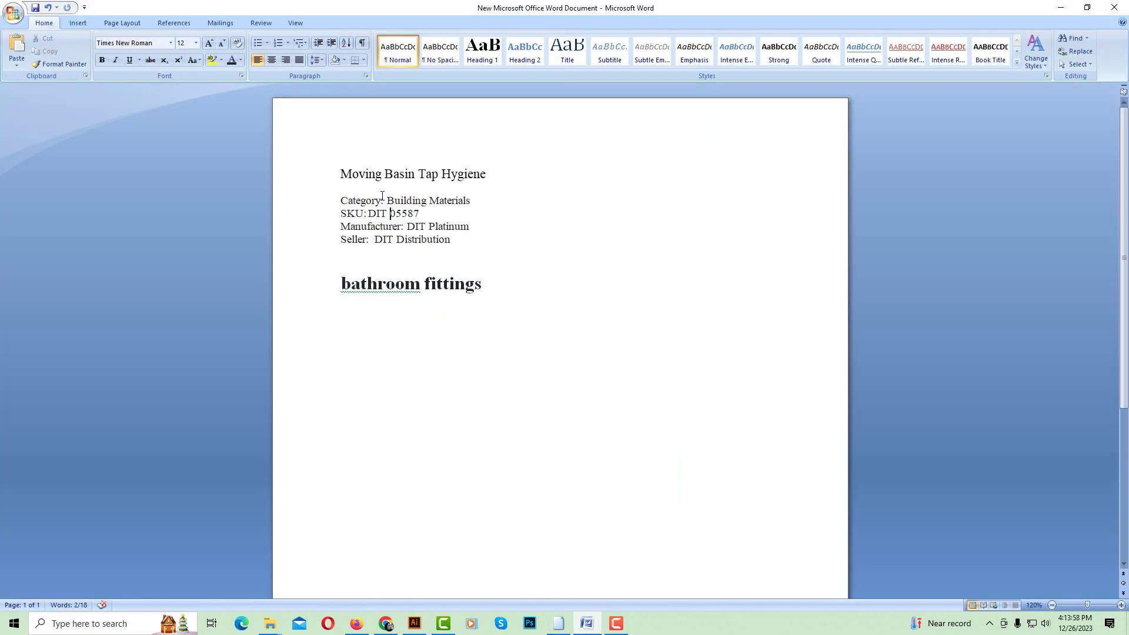
pyautogui.moveTo(351, 173); pyautogui.dragTo(457, 174)
pyautogui.click(404, 214)
pyautogui.moveTo(351, 201); pyautogui.dragTo(464, 243)
pyautogui.click(465, 244)
# - Bring the four tap images 01 to 04 from "New folder (2)" in File Explorer onto the second page in Illustrator
pyautogui.moveTo(272, 630)
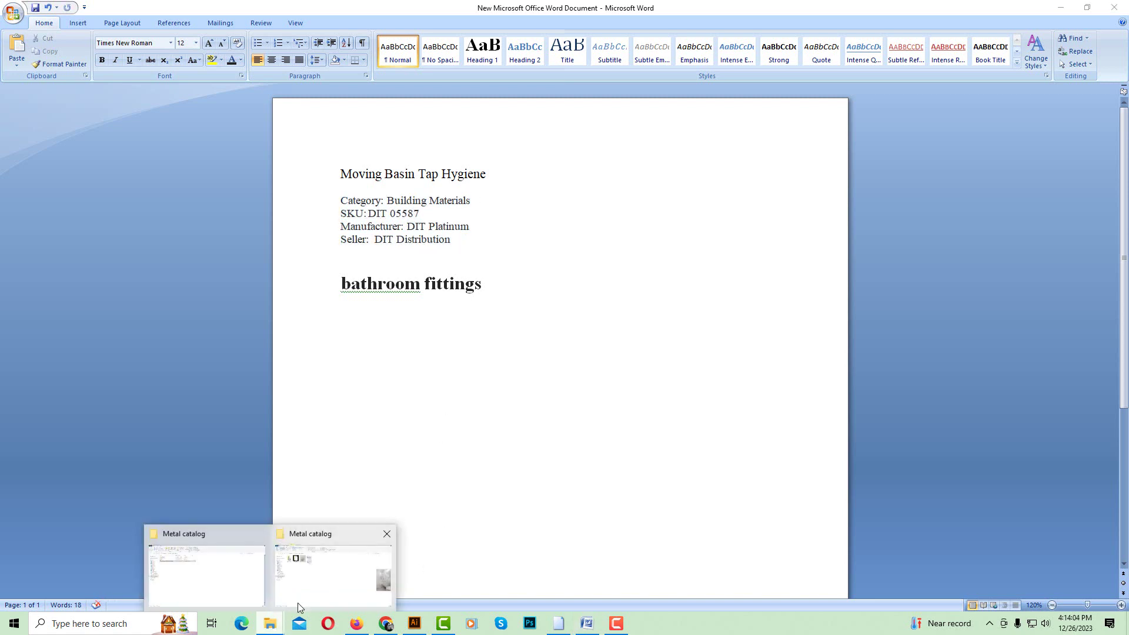
pyautogui.click(227, 577)
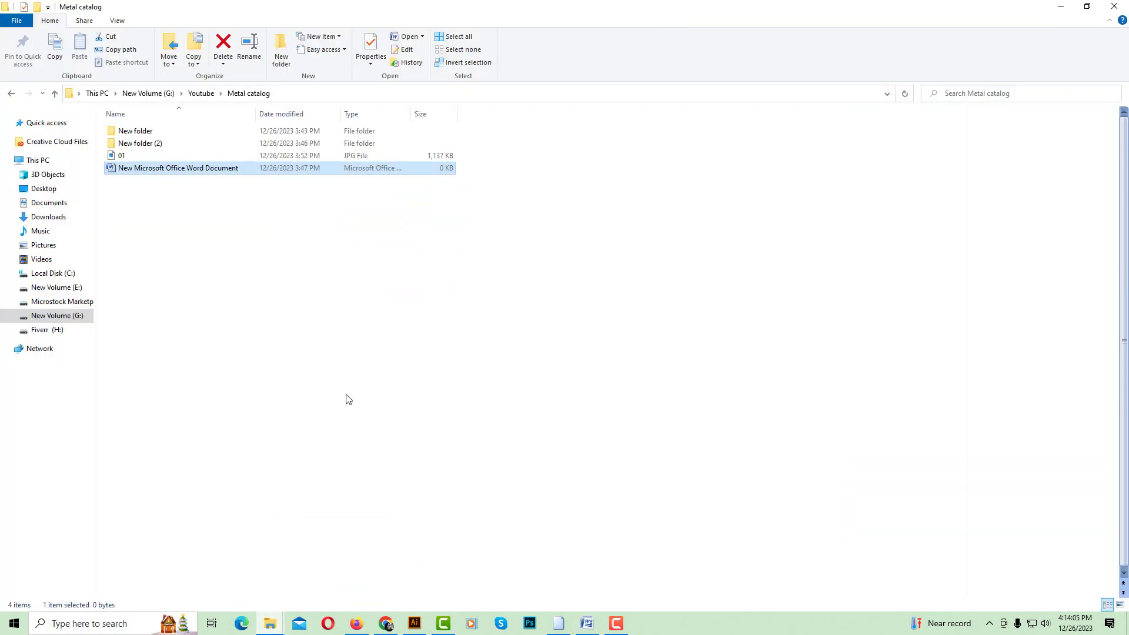
pyautogui.doubleClick(157, 144)
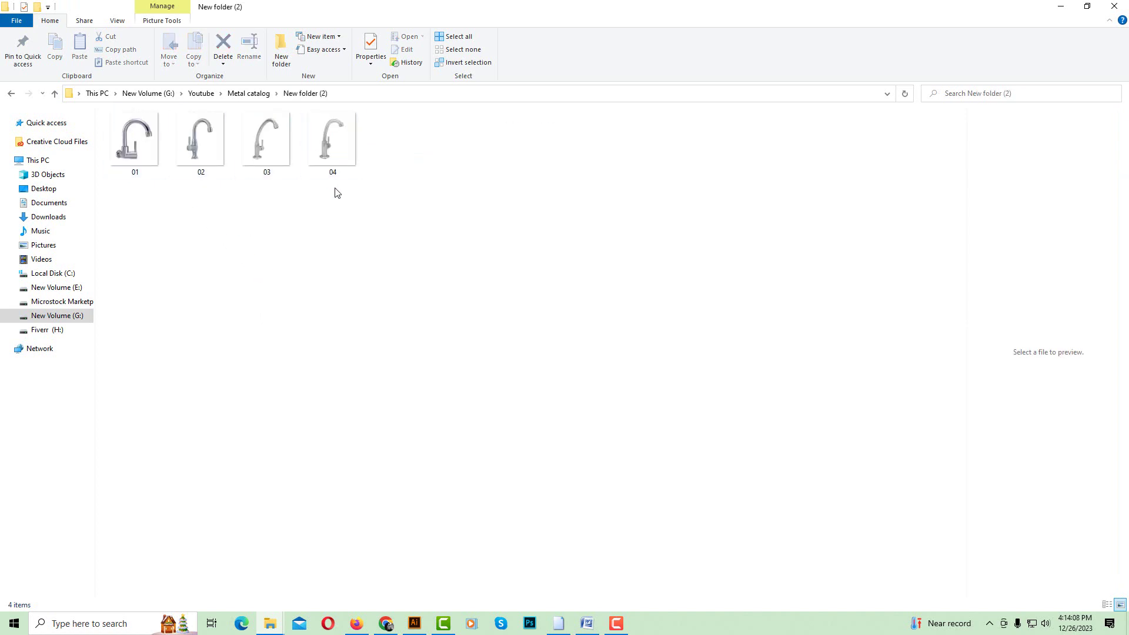
pyautogui.moveTo(359, 207); pyautogui.dragTo(414, 630)
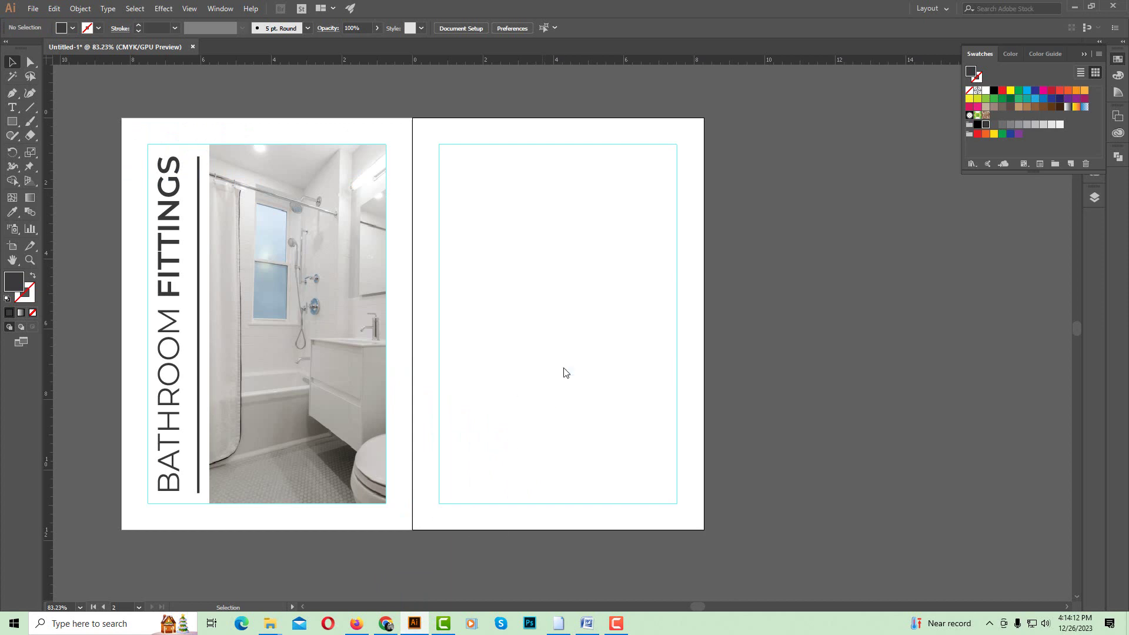
pyautogui.moveTo(565, 372); pyautogui.dragTo(564, 369)
# - Scale the stacked tap images together to about 2.72 × 3.06 in and move them toward the second page's left margin
pyautogui.moveTo(713, 202); pyautogui.dragTo(622, 304)
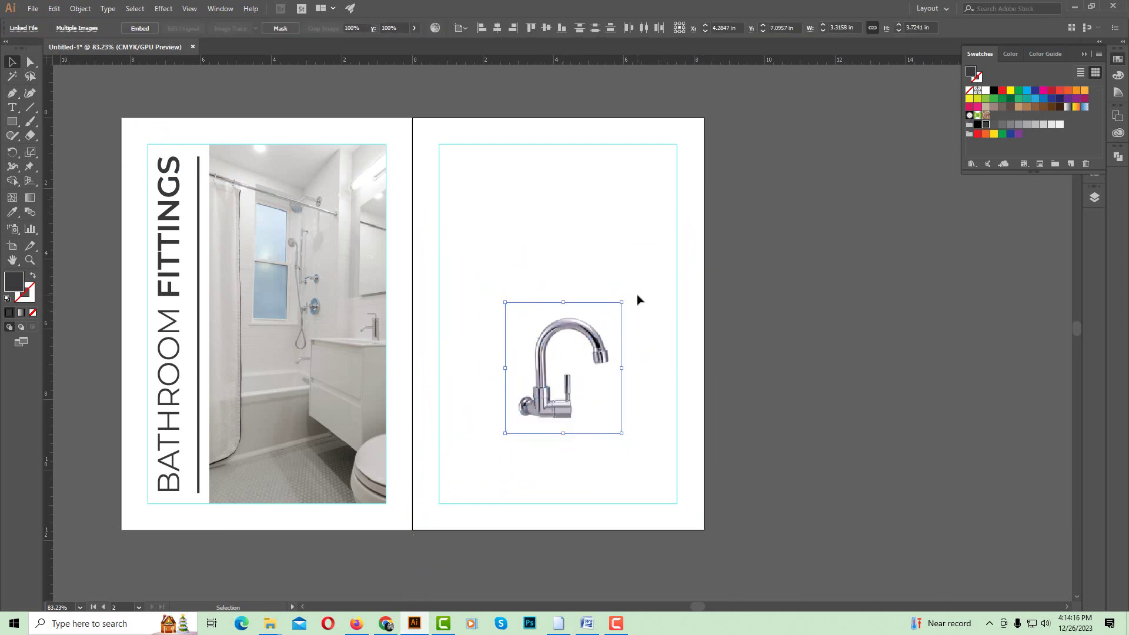
pyautogui.moveTo(621, 302); pyautogui.dragTo(600, 326)
pyautogui.moveTo(556, 378); pyautogui.dragTo(508, 349)
# - Spread the four stacked tap images into a two-by-two arrangement on the second page, within the margin guides
pyautogui.moveTo(505, 289); pyautogui.dragTo(505, 348)
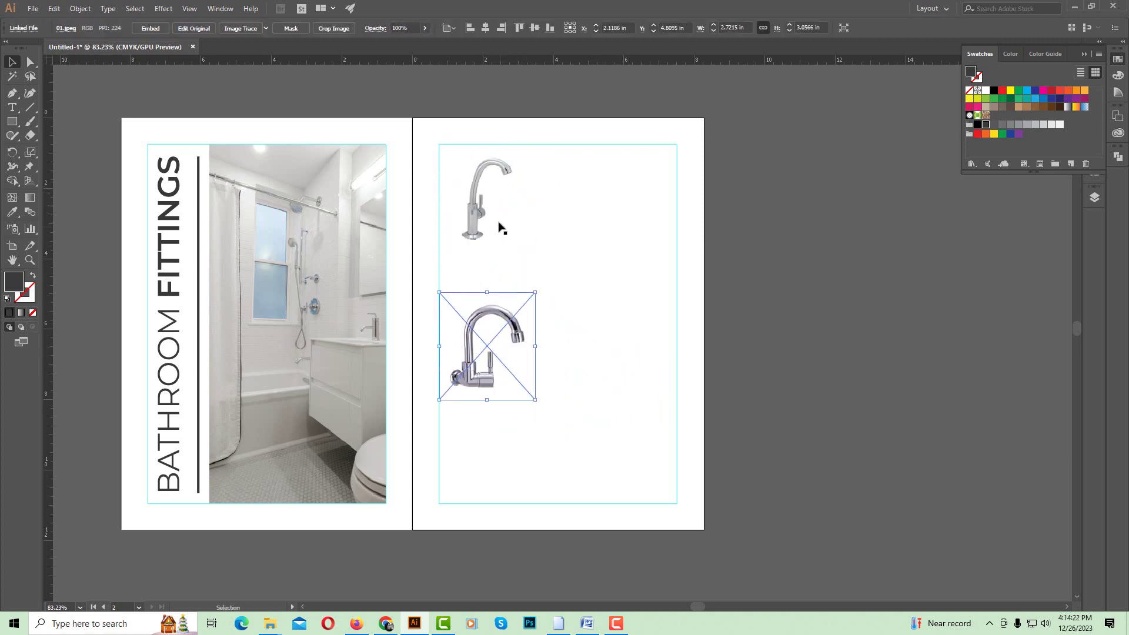
pyautogui.moveTo(498, 221); pyautogui.dragTo(676, 274)
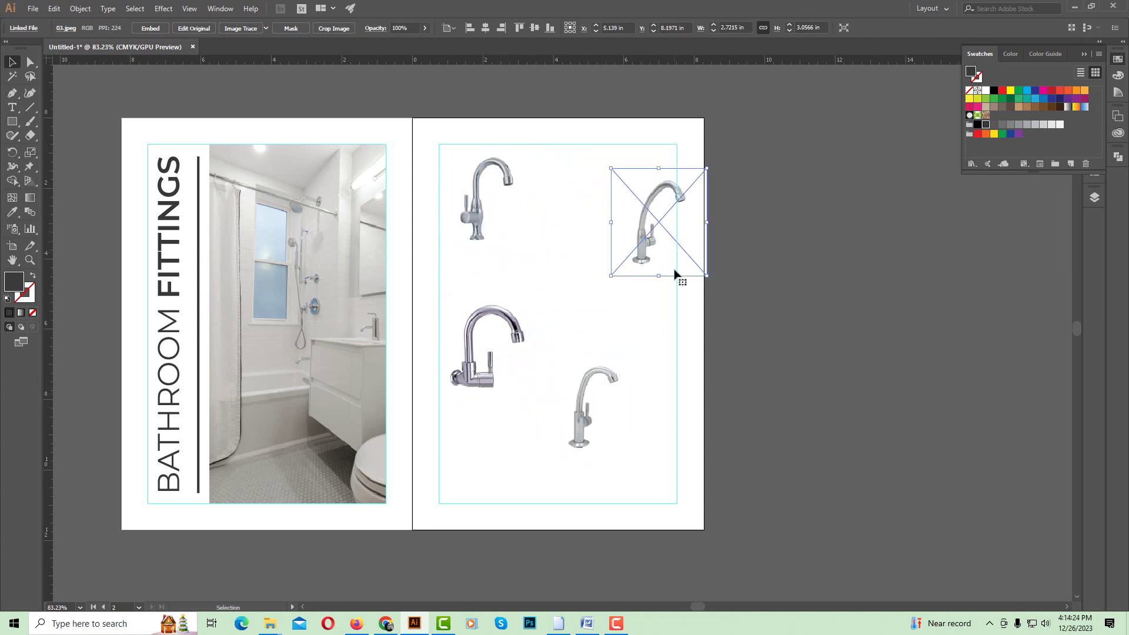
pyautogui.click(689, 347)
pyautogui.moveTo(504, 383); pyautogui.dragTo(621, 385)
pyautogui.moveTo(646, 247); pyautogui.dragTo(617, 235)
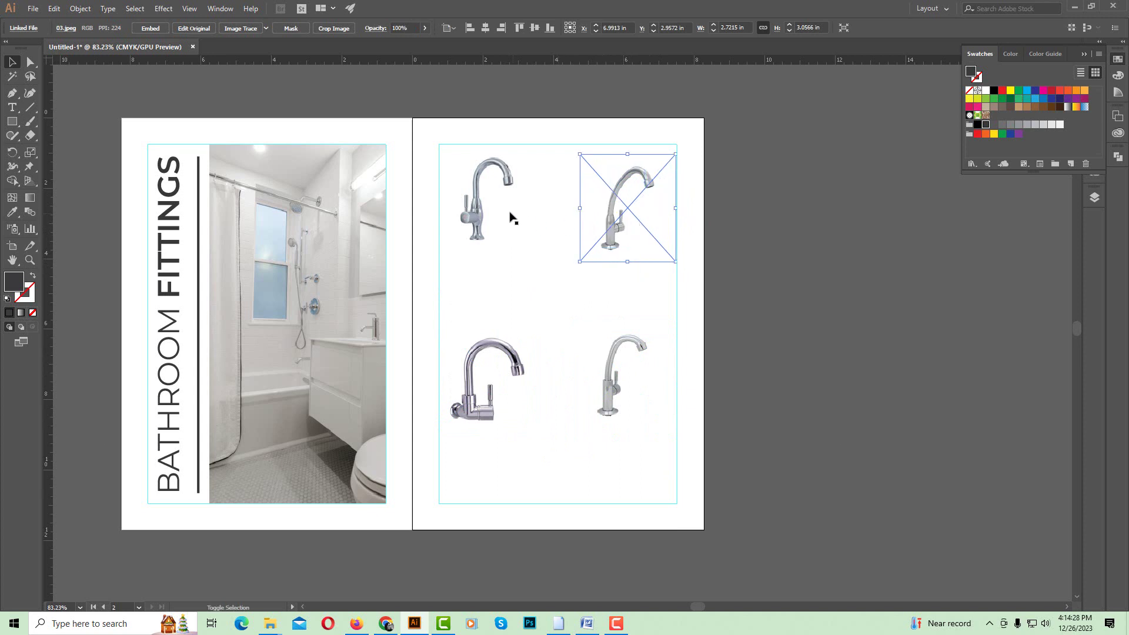
# - Set alignment relative to the selection and align the top edges of the two upper tap images
pyautogui.keyDown('shift'); pyautogui.click(512, 220); pyautogui.keyUp('shift')
pyautogui.click(465, 31)
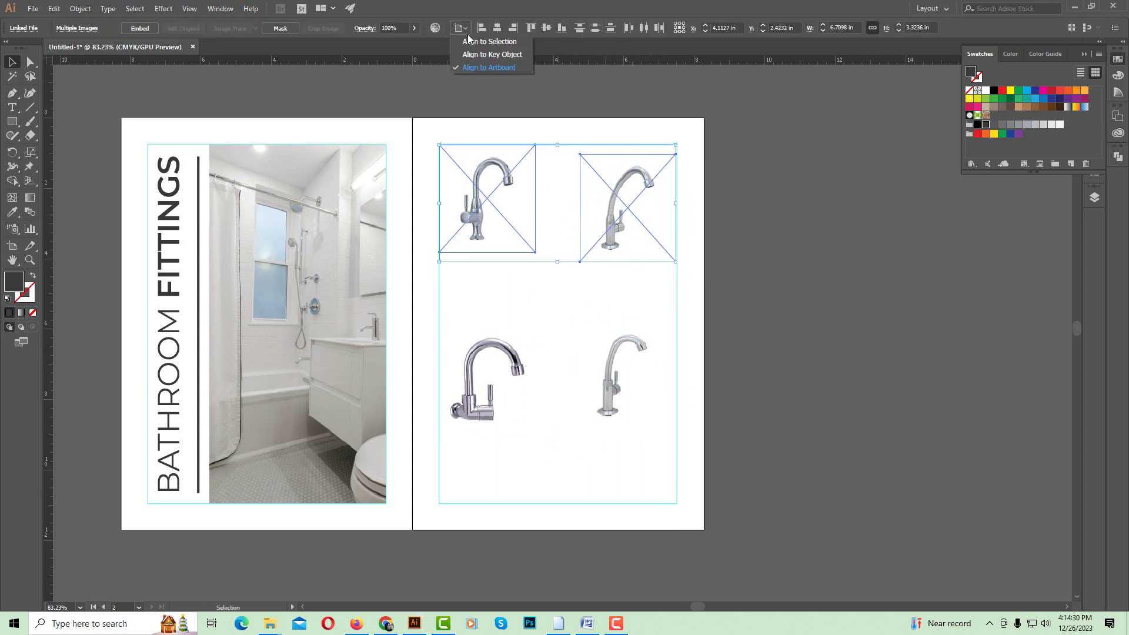
pyautogui.click(476, 41)
pyautogui.click(529, 27)
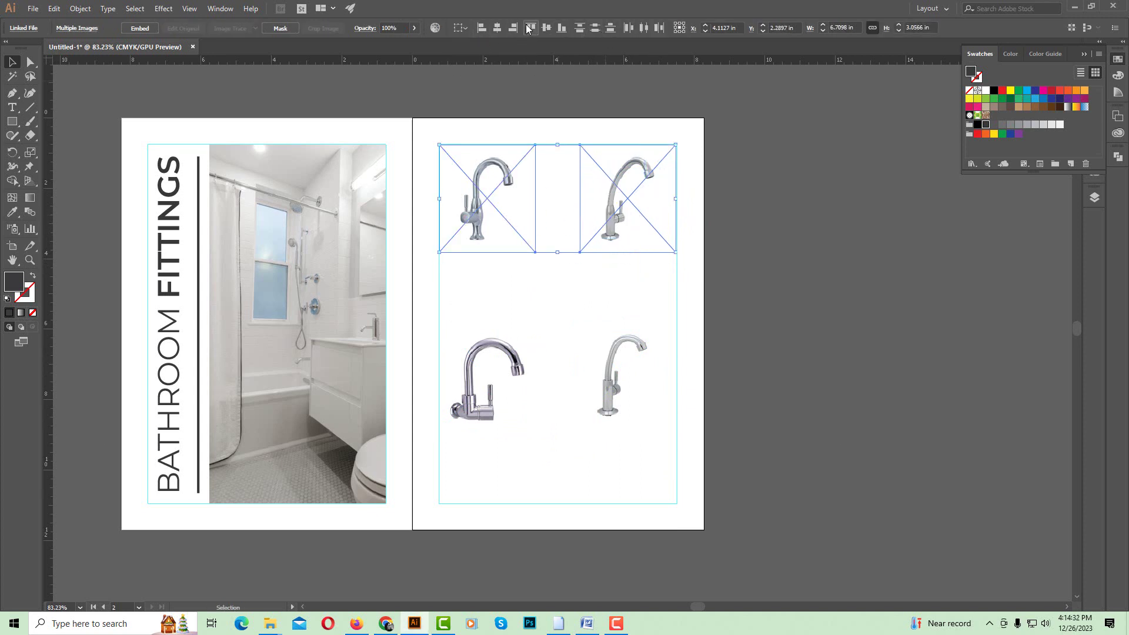
# - Align the left edges of the two tap images in the second column
pyautogui.click(488, 376)
pyautogui.keyDown('shift'); pyautogui.click(488, 200); pyautogui.keyUp('shift')
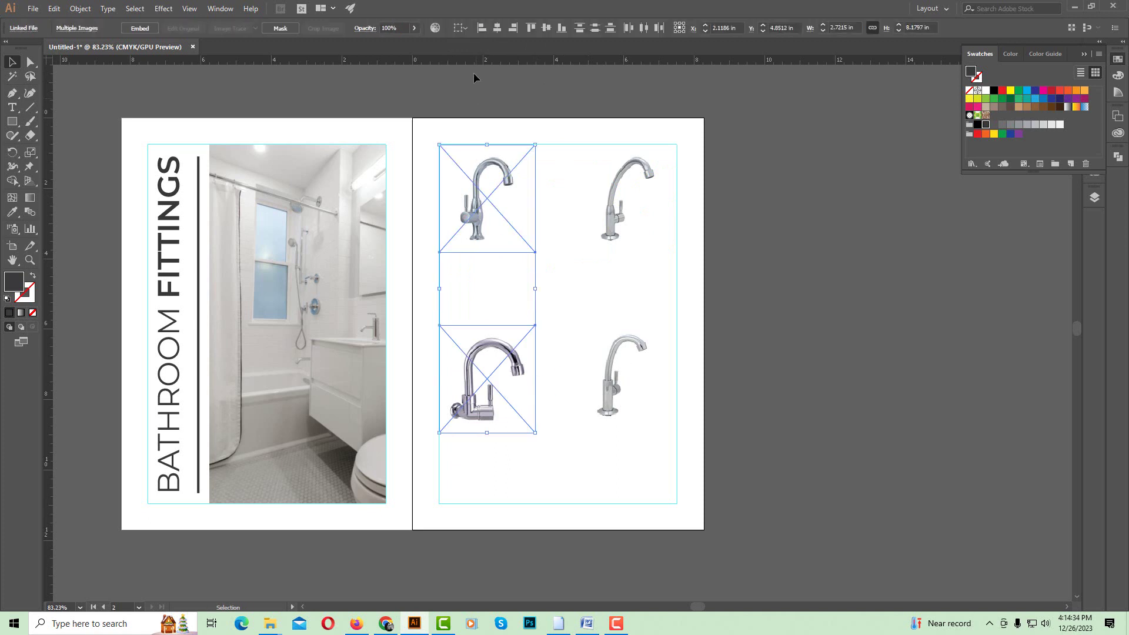
pyautogui.click(626, 200)
pyautogui.keyDown('shift'); pyautogui.click(622, 376); pyautogui.keyUp('shift')
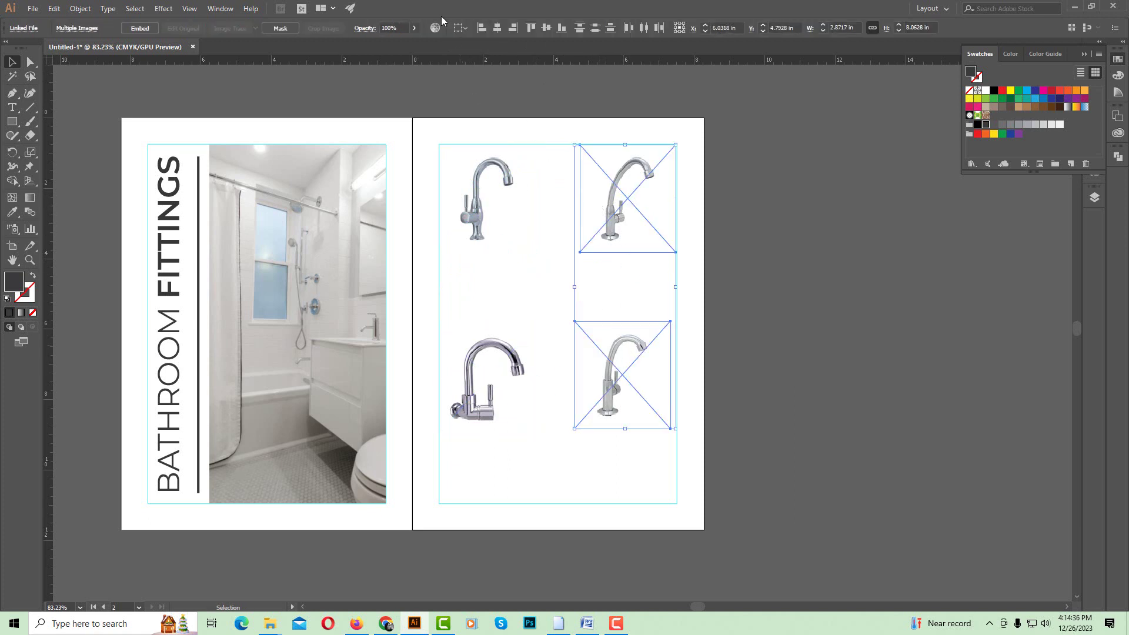
pyautogui.click(483, 27)
pyautogui.click(743, 260)
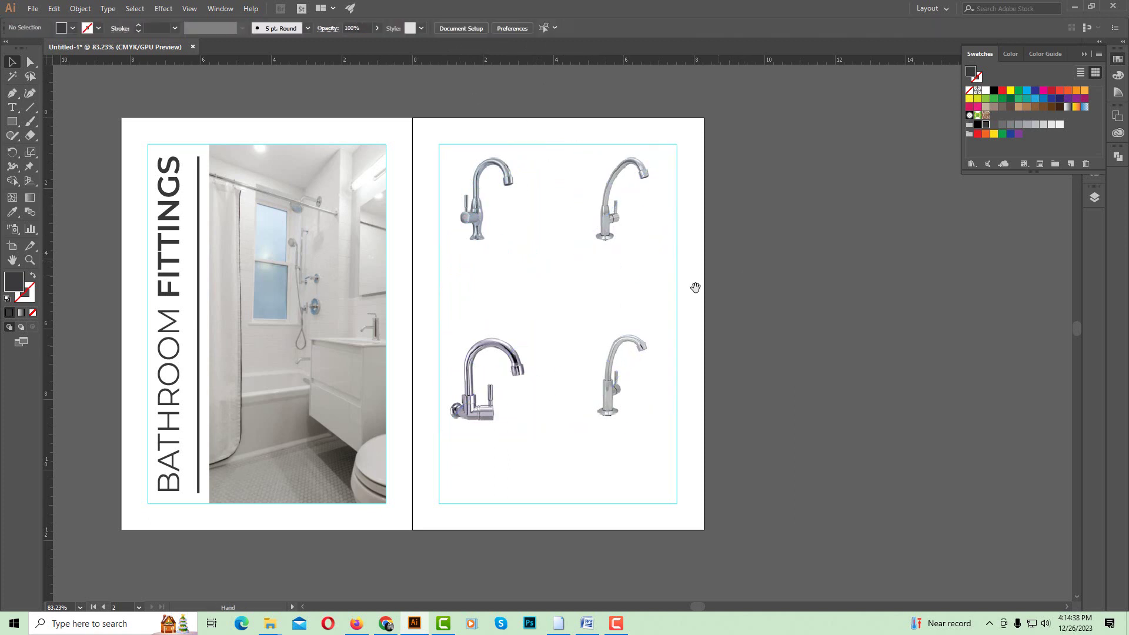
# - Move the second column's upper tap image off the page onto the pasteboard beside it
pyautogui.hotkey('ctrl', '+')
pyautogui.moveTo(696, 288); pyautogui.dragTo(630, 305)
pyautogui.click(467, 217)
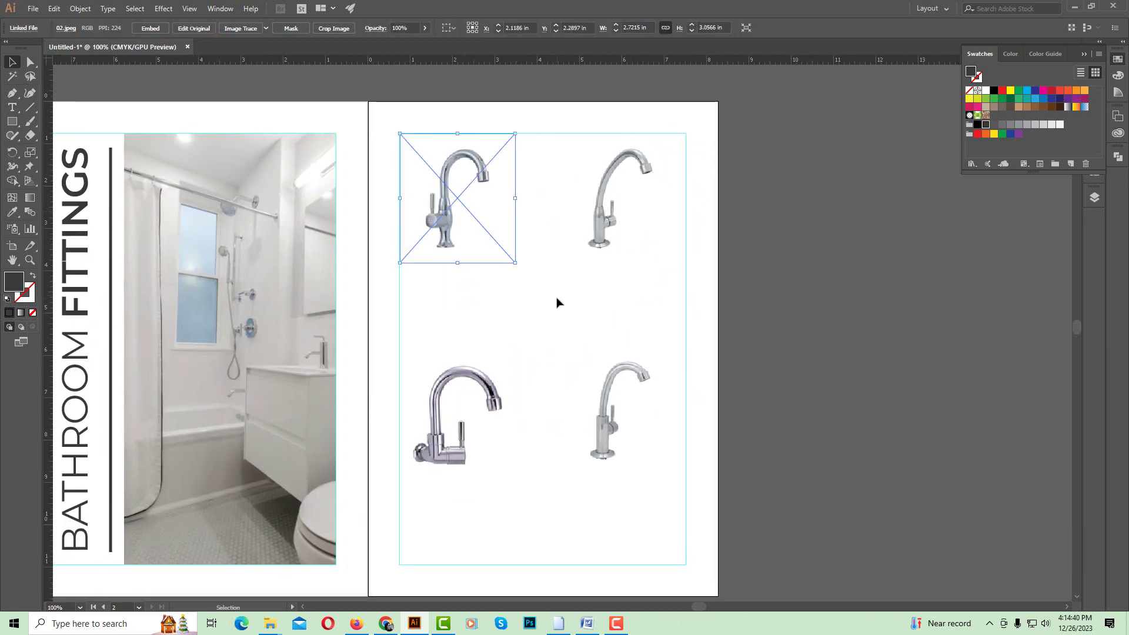
pyautogui.click(558, 297)
pyautogui.click(607, 186)
pyautogui.moveTo(607, 187); pyautogui.dragTo(735, 244)
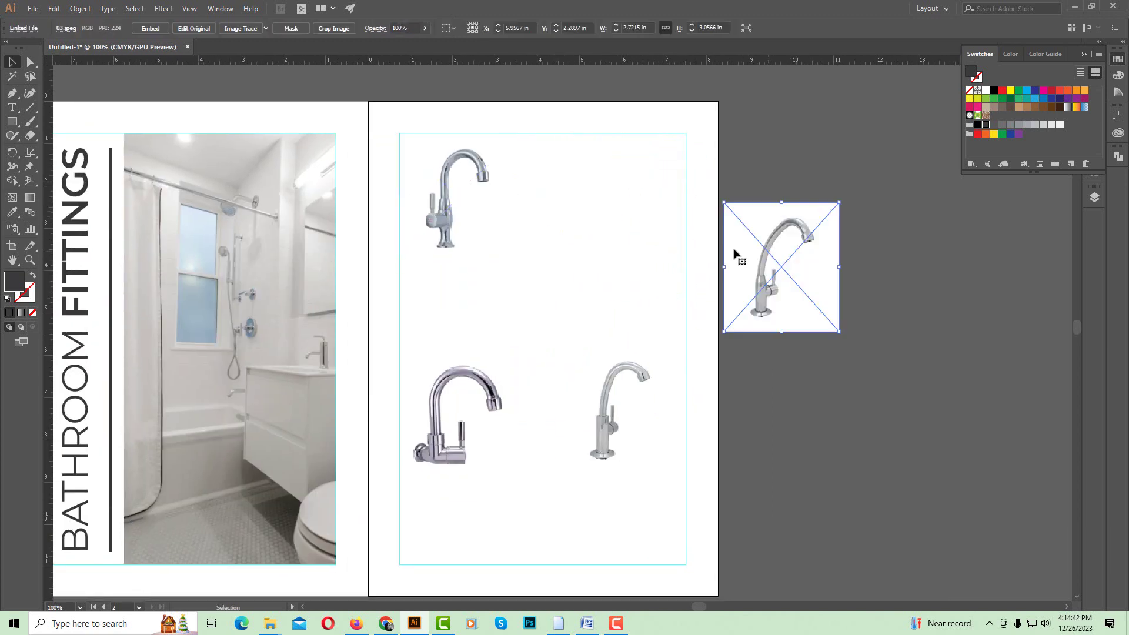
# - Embed the linked image 02.jpg, the first tap on the second page
pyautogui.click(431, 226)
pyautogui.moveTo(556, 221); pyautogui.dragTo(538, 228)
pyautogui.click(150, 27)
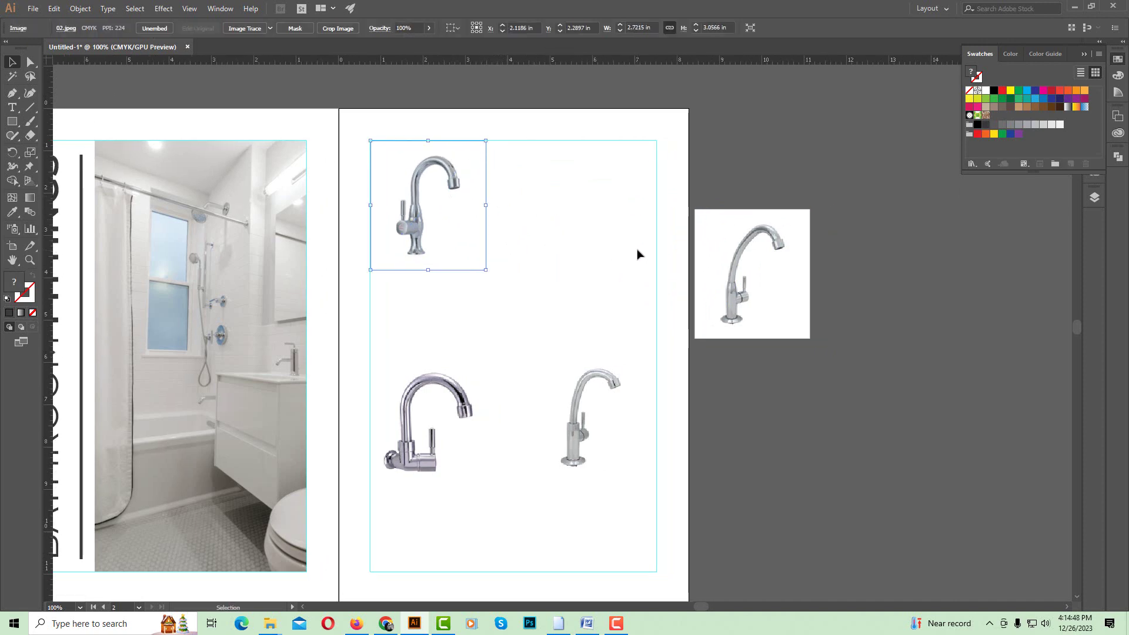
# - Draw a rectangle about 3.93 × 3.03 in beside the first tap, reaching the margin guide, and fill it with the lightest gray
pyautogui.click(18, 123)
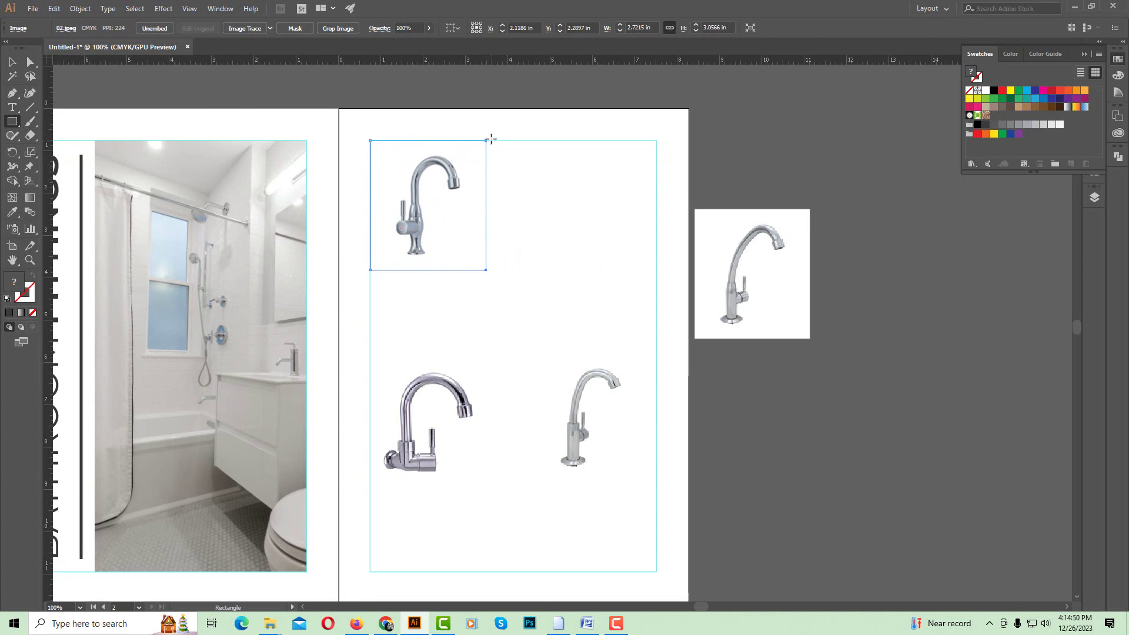
pyautogui.moveTo(490, 140); pyautogui.dragTo(656, 268)
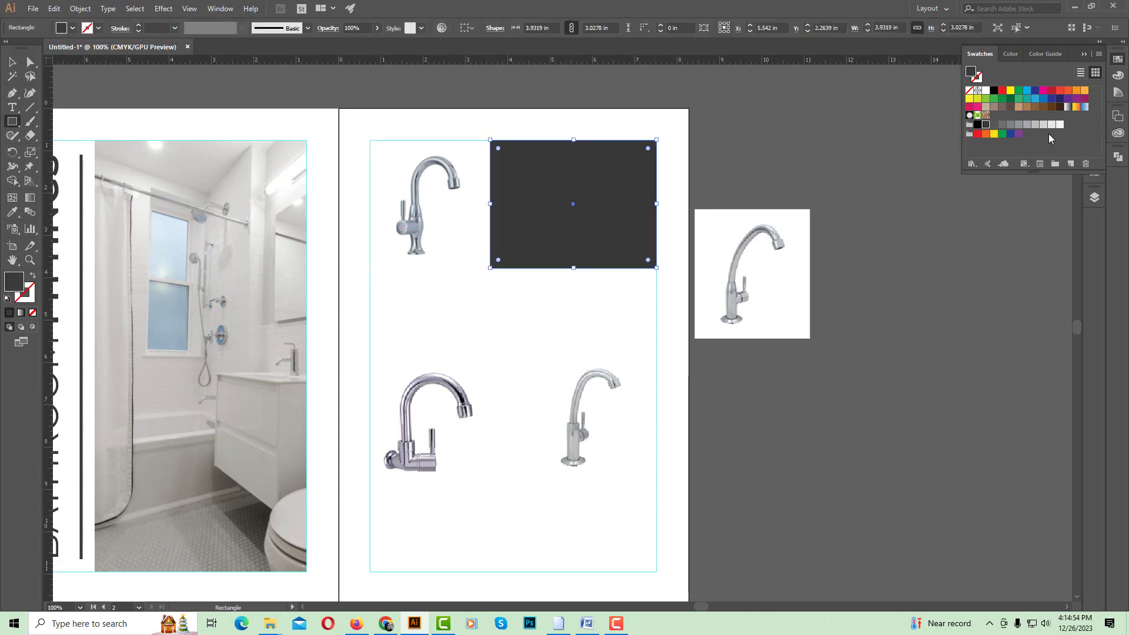
pyautogui.click(1052, 125)
pyautogui.click(11, 66)
pyautogui.click(469, 157)
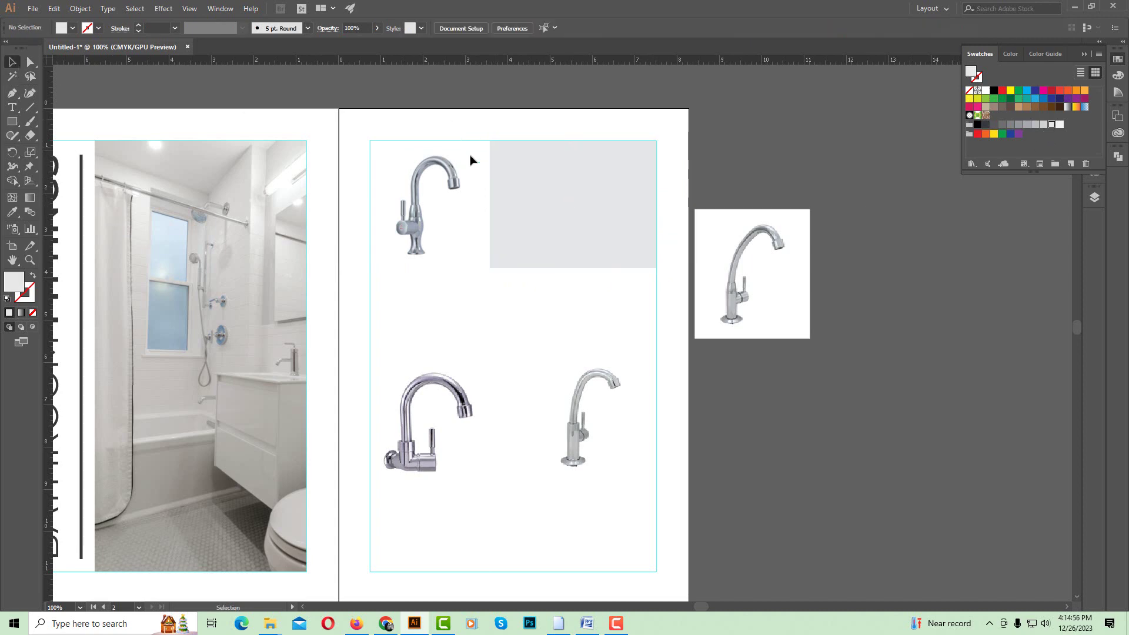
pyautogui.click(538, 212)
pyautogui.click(1060, 126)
pyautogui.click(877, 247)
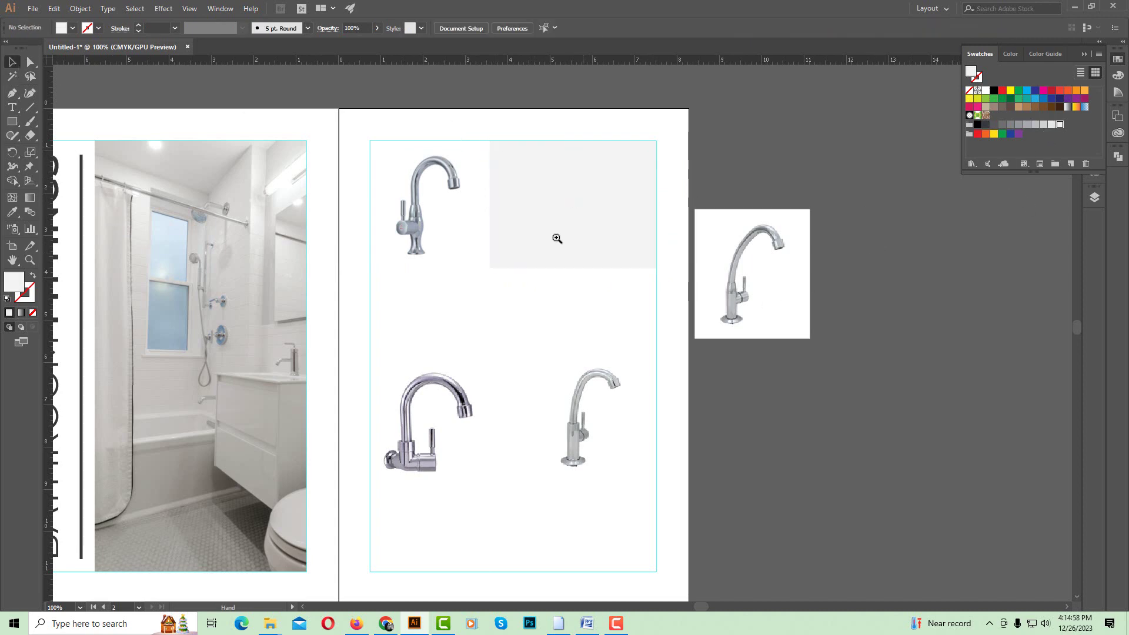
# - Stretch the gray rectangle's lower edge to line up with the bottom of the tap image beside it
pyautogui.hotkey('ctrl', '+')
pyautogui.click(435, 271)
pyautogui.keyDown('shift'); pyautogui.click(565, 282); pyautogui.keyUp('shift')
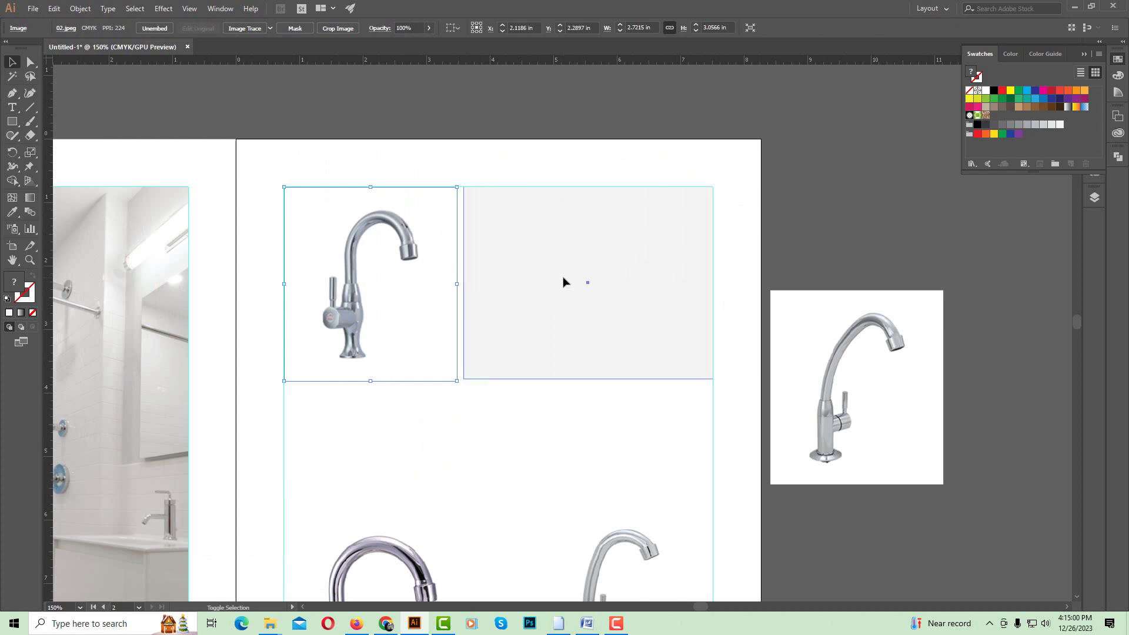
pyautogui.click(578, 392)
pyautogui.click(588, 360)
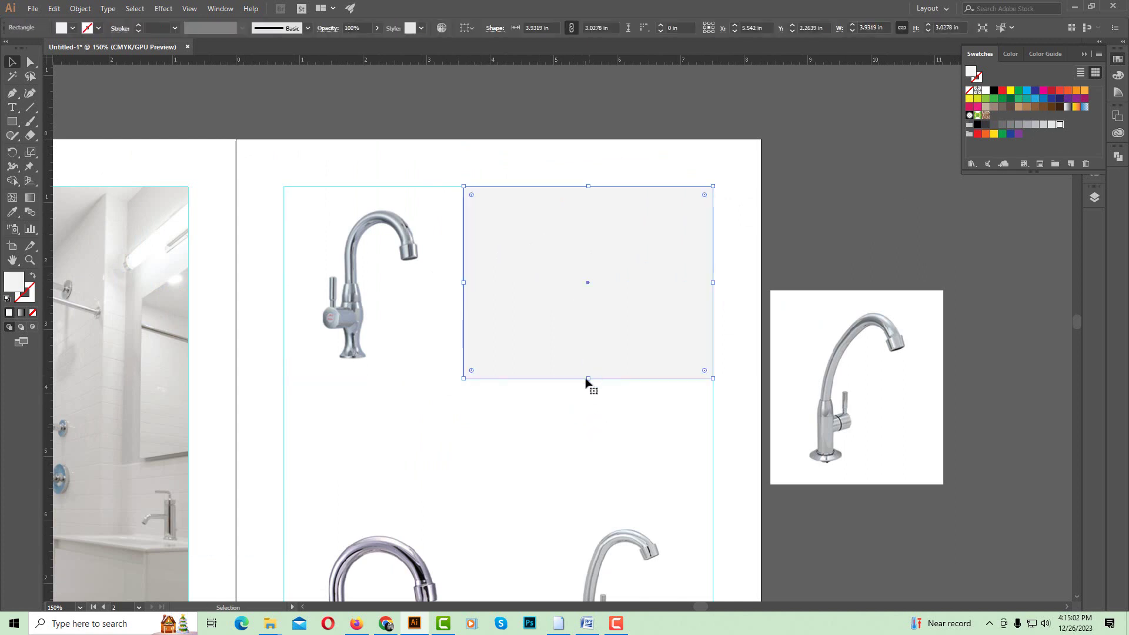
pyautogui.moveTo(588, 381); pyautogui.dragTo(587, 382)
pyautogui.keyDown('shift'); pyautogui.click(417, 307); pyautogui.keyUp('shift')
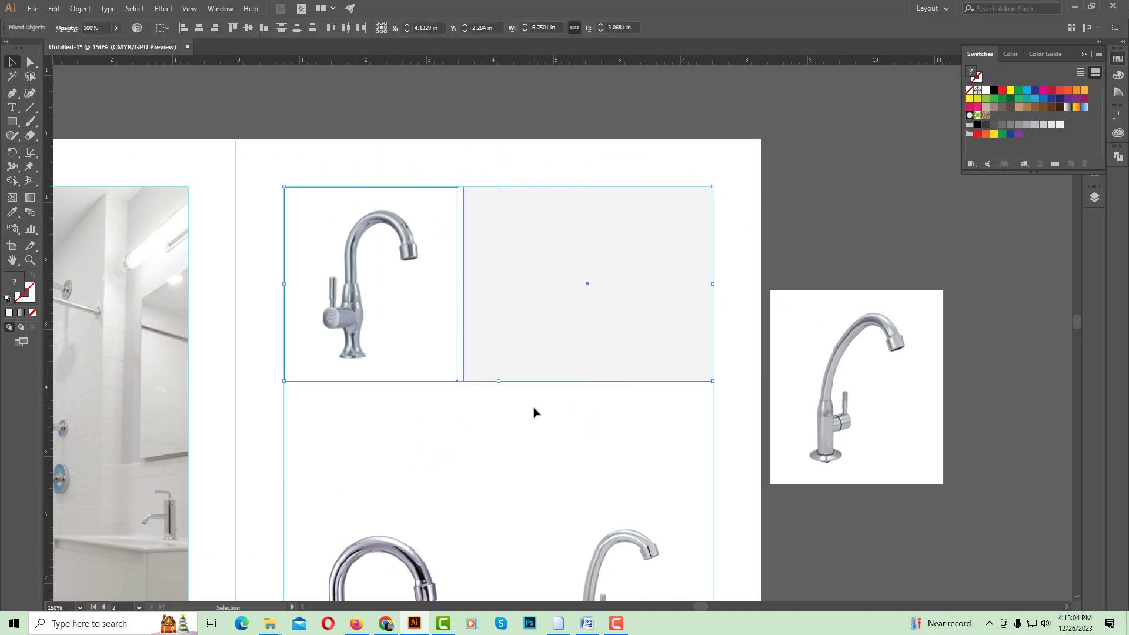
pyautogui.click(534, 411)
pyautogui.keyDown('ctrl'); pyautogui.keyDown('alt'); pyautogui.click(586, 321); pyautogui.keyUp('alt'); pyautogui.keyUp('ctrl')
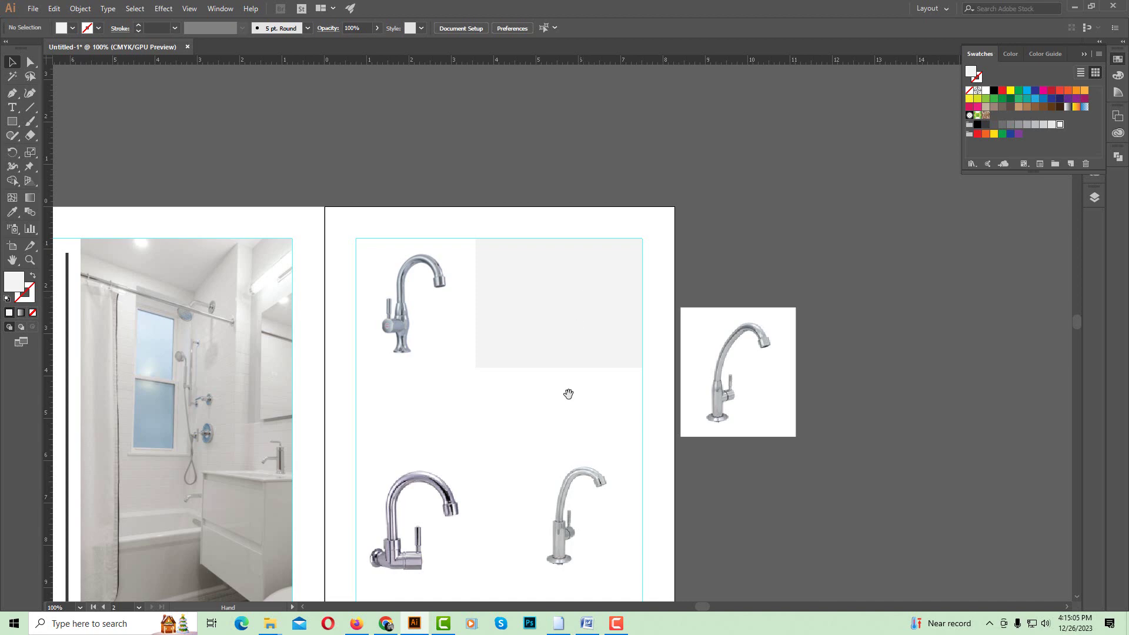
# - Copy the product name "Moving Basin Tap Hygiene" from the Word document and paste it as new text in Illustrator
pyautogui.click(586, 623)
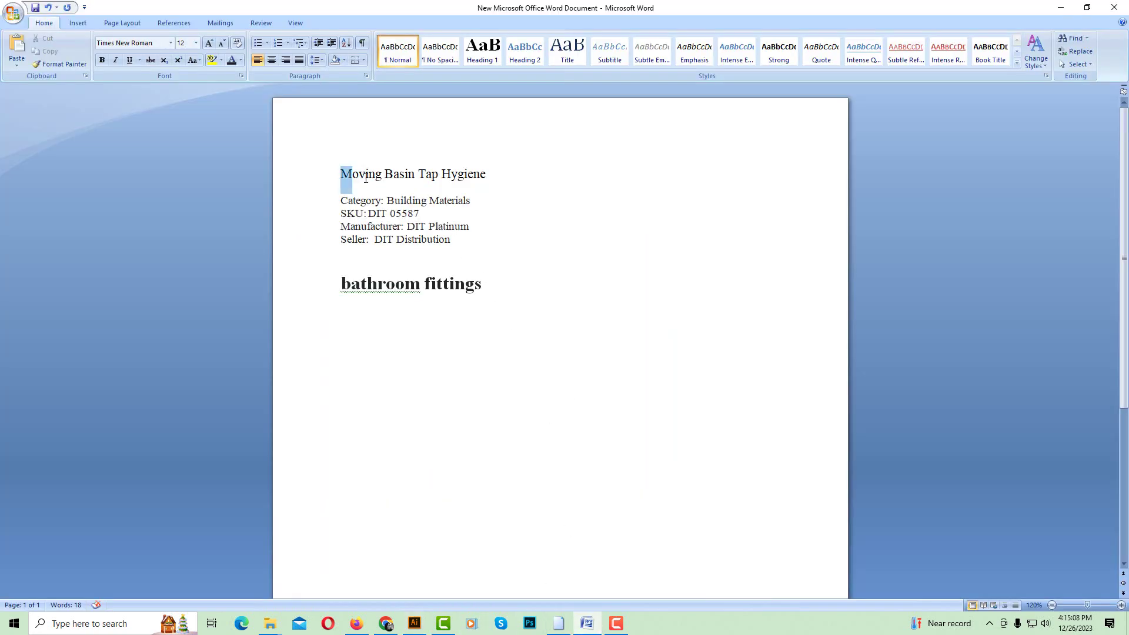
pyautogui.moveTo(365, 177); pyautogui.dragTo(489, 176)
pyautogui.click(415, 623)
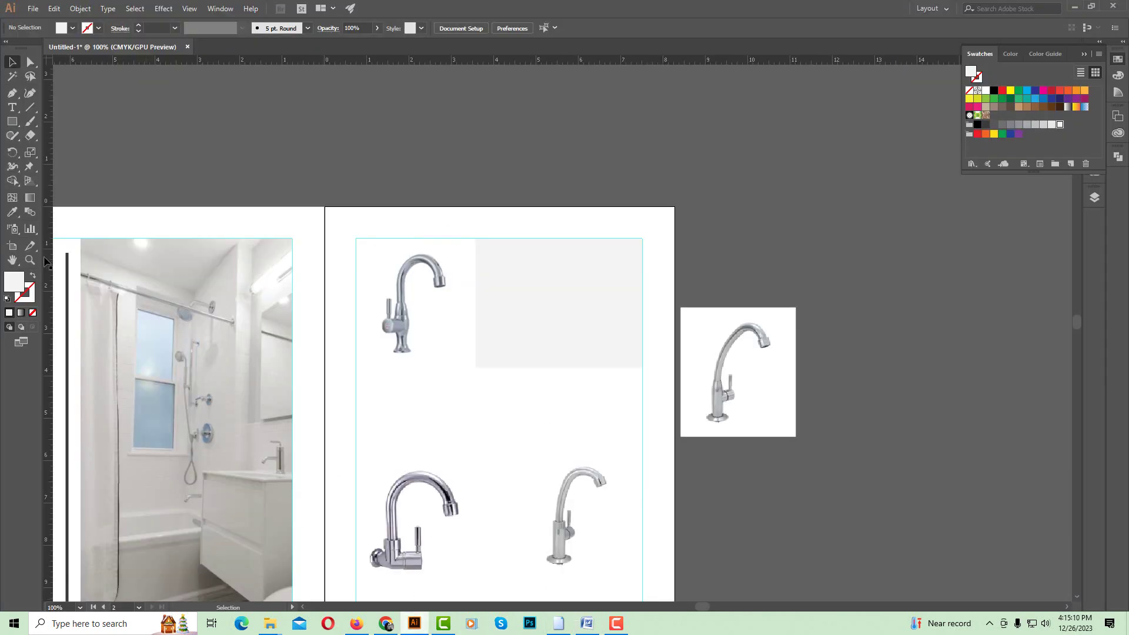
pyautogui.click(12, 111)
pyautogui.click(446, 161)
pyautogui.write('Moving Basin Tap Hygiene')
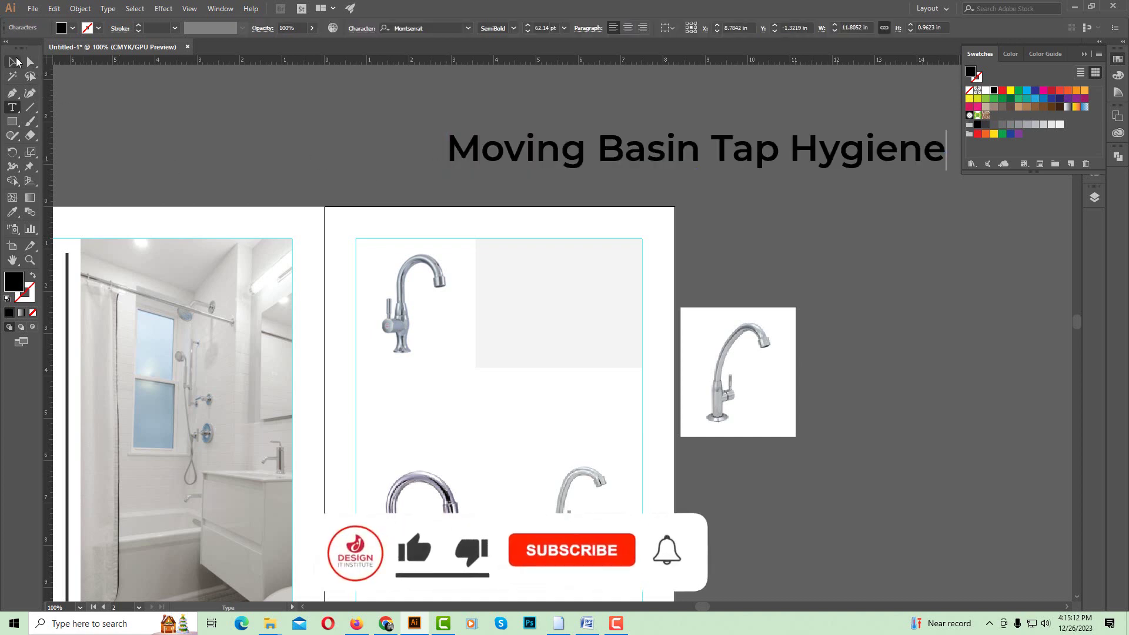
# - Scale the product name to about 16 pt, place it in the upper part of the gray rectangle and give it the title's dark gray
pyautogui.click(13, 62)
pyautogui.scroll(1, 901, 209)
pyautogui.moveTo(915, 205); pyautogui.dragTo(570, 303)
pyautogui.click(12, 212)
pyautogui.scroll(-2, 189, 294)
pyautogui.hscroll(-5, 189, 294)
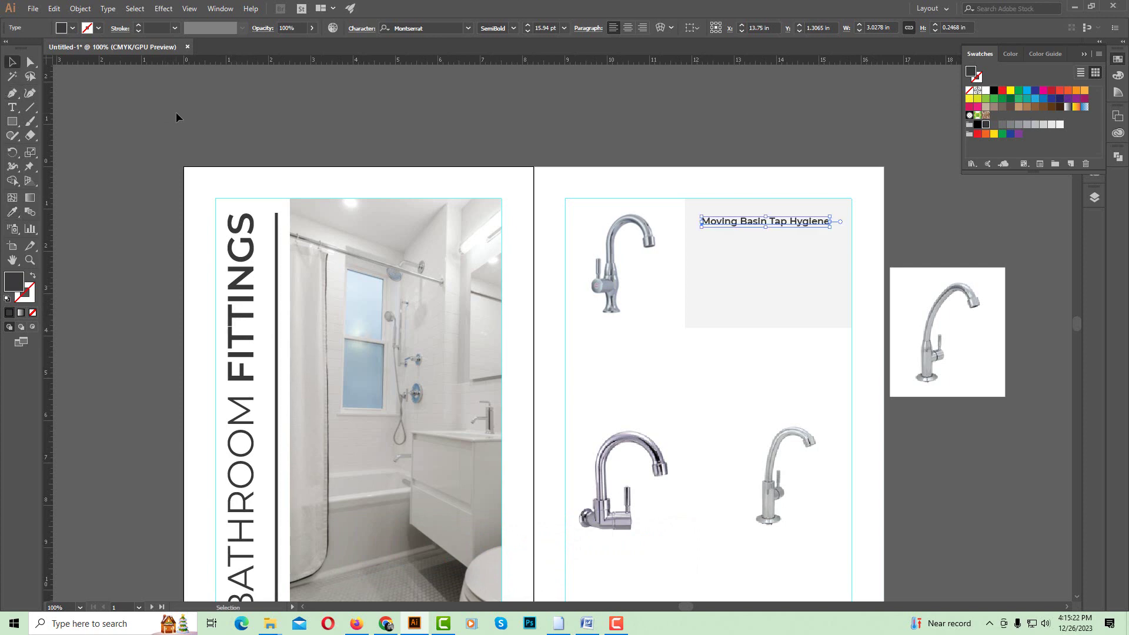
pyautogui.click(688, 322)
# - Copy the category, SKU, manufacturer and seller lines from the Word document and paste them as new text in Illustrator
pyautogui.hscroll(2, 688, 321)
pyautogui.click(587, 623)
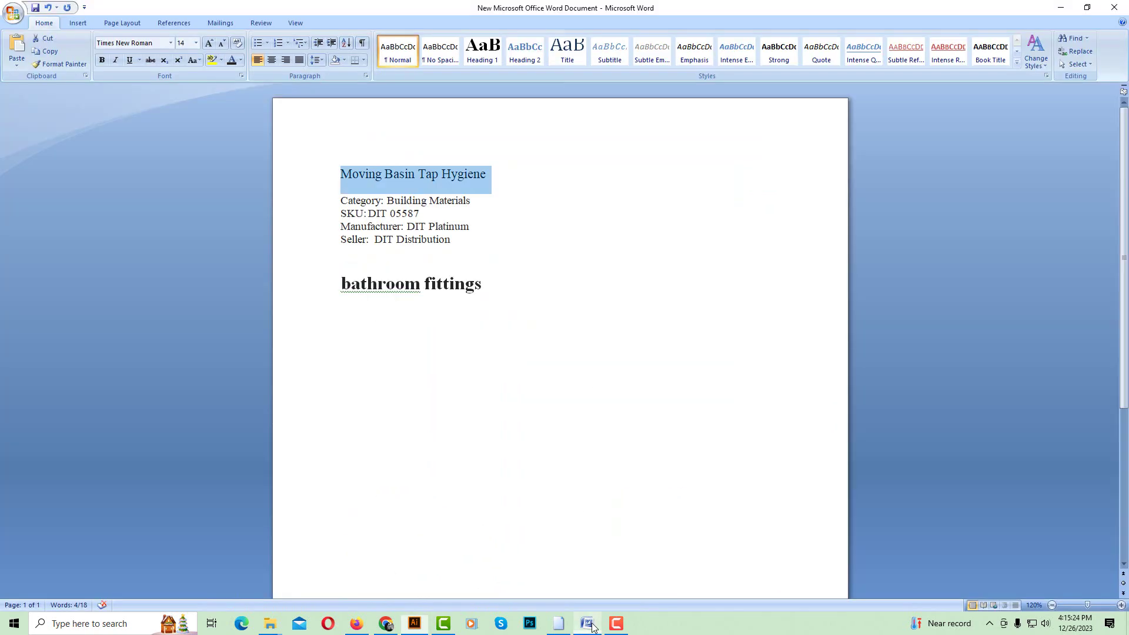
pyautogui.click(357, 202)
pyautogui.moveTo(356, 202); pyautogui.dragTo(441, 237)
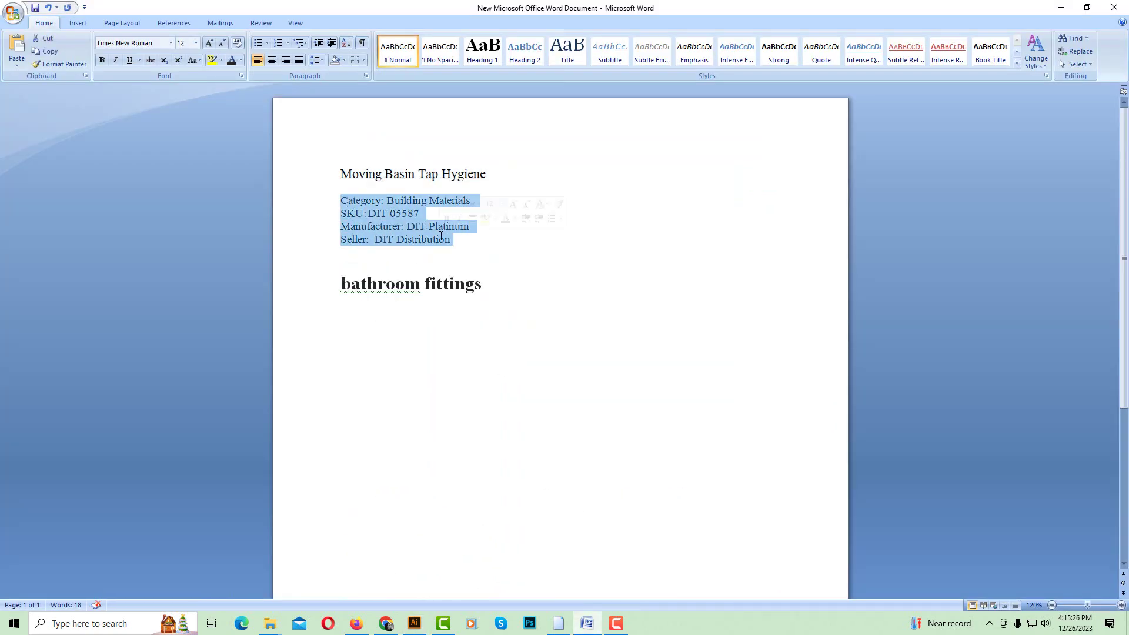
pyautogui.hotkey('alt', 'Tab')
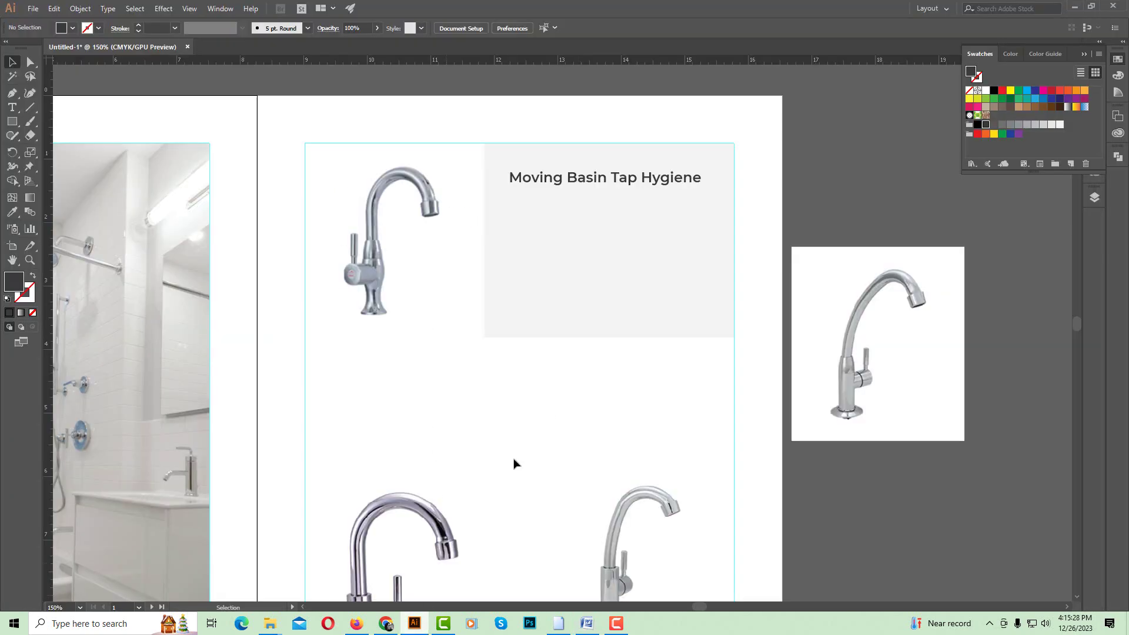
pyautogui.click(12, 107)
pyautogui.click(499, 401)
pyautogui.hotkey('ctrl', 'v')
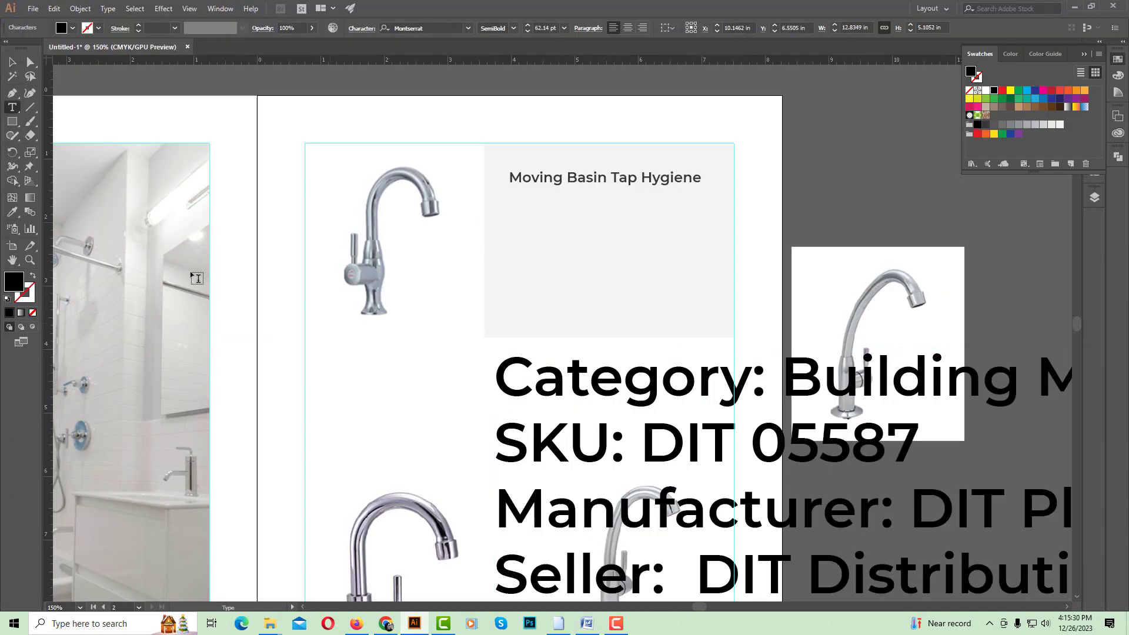
# - Scale the pasted product details to about 15.9 pt and place them below the product name in the gray rectangle
pyautogui.click(11, 68)
pyautogui.keyDown('ctrl'); pyautogui.keyDown('alt'); pyautogui.click(674, 370); pyautogui.keyUp('alt'); pyautogui.keyUp('ctrl')
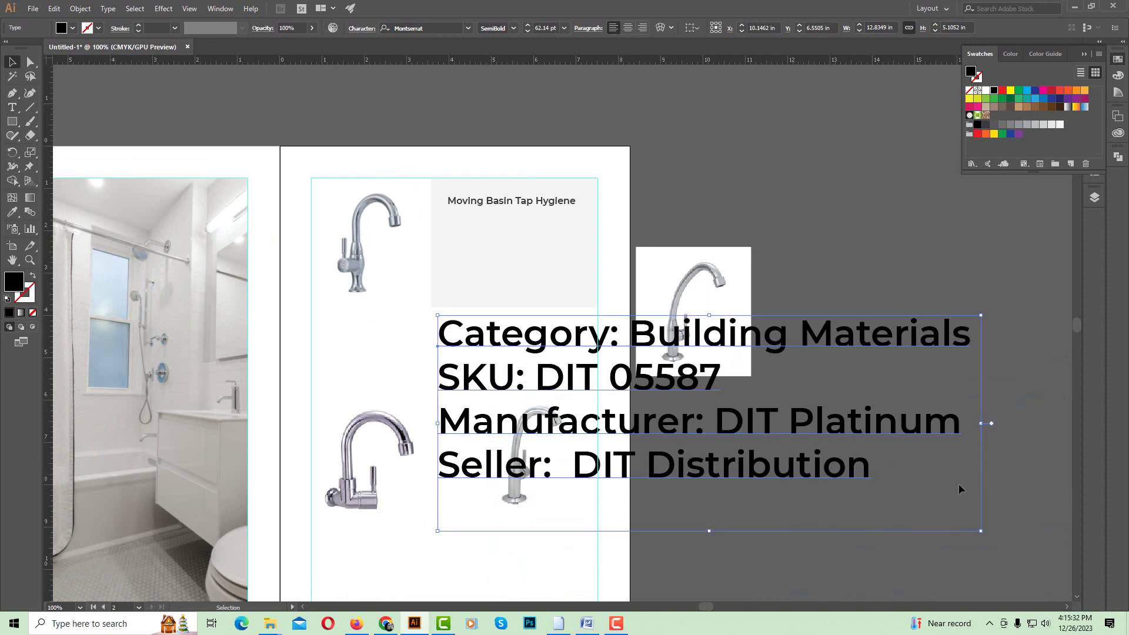
pyautogui.moveTo(971, 527); pyautogui.dragTo(534, 256)
pyautogui.keyDown('ctrl'); pyautogui.click(497, 123); pyautogui.keyUp('ctrl')
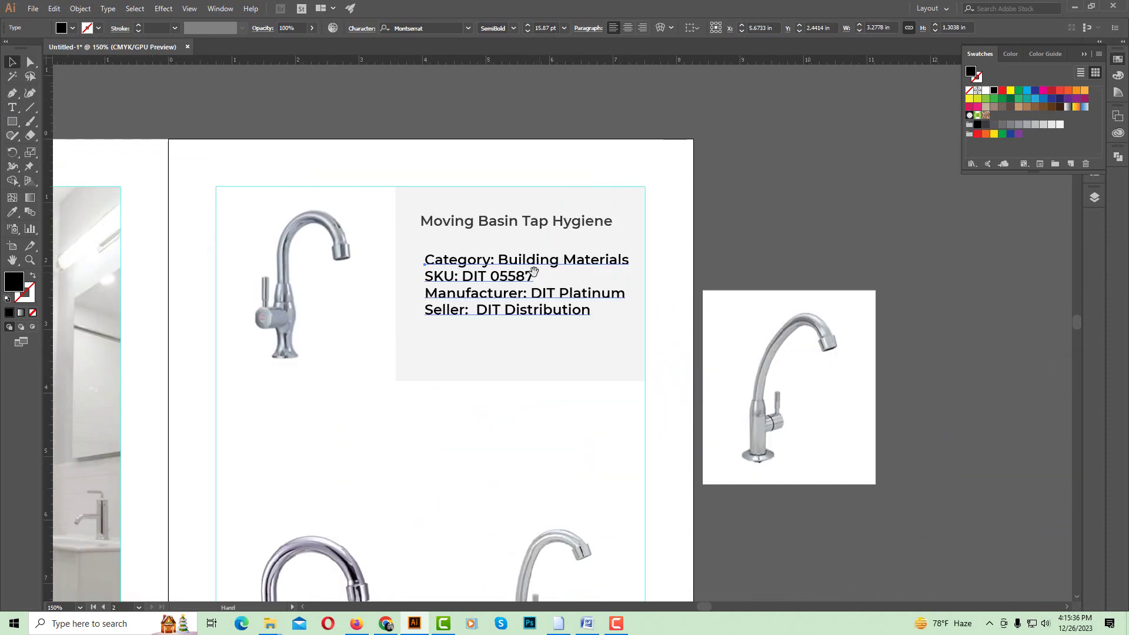
# - Set the product details text to Montserrat Regular with a leading of 30 pt
pyautogui.click(514, 28)
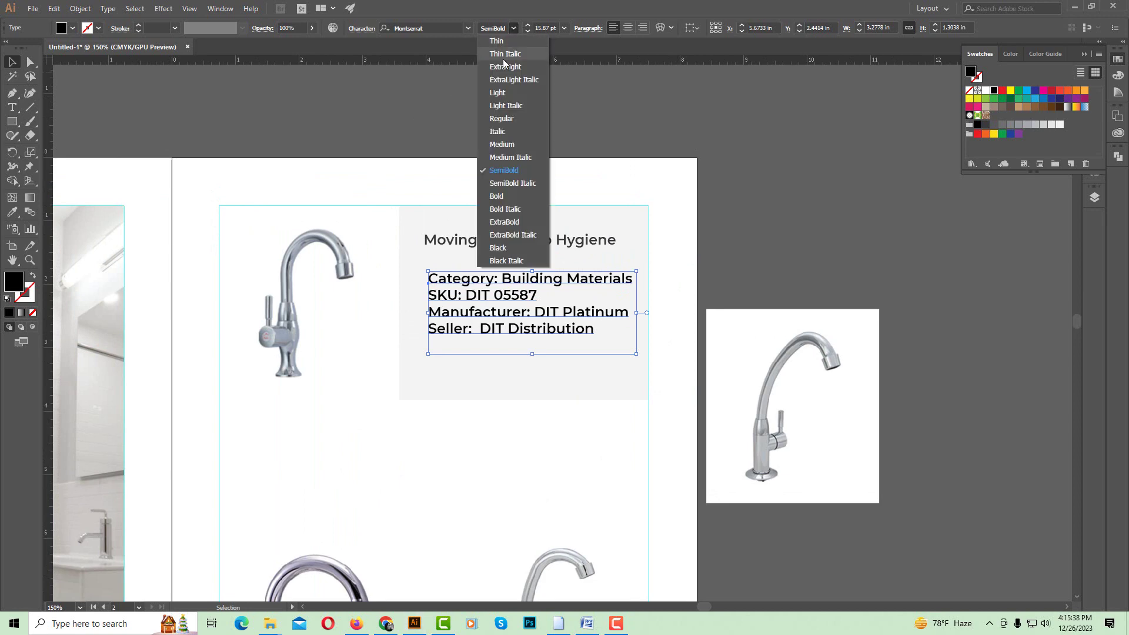
pyautogui.click(504, 118)
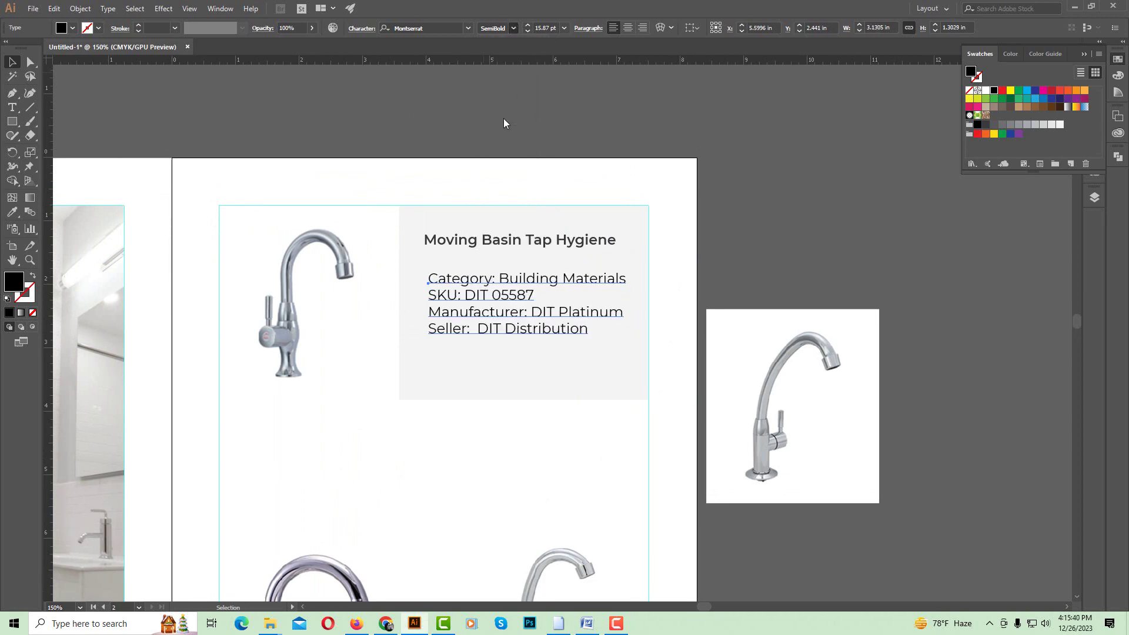
pyautogui.click(362, 28)
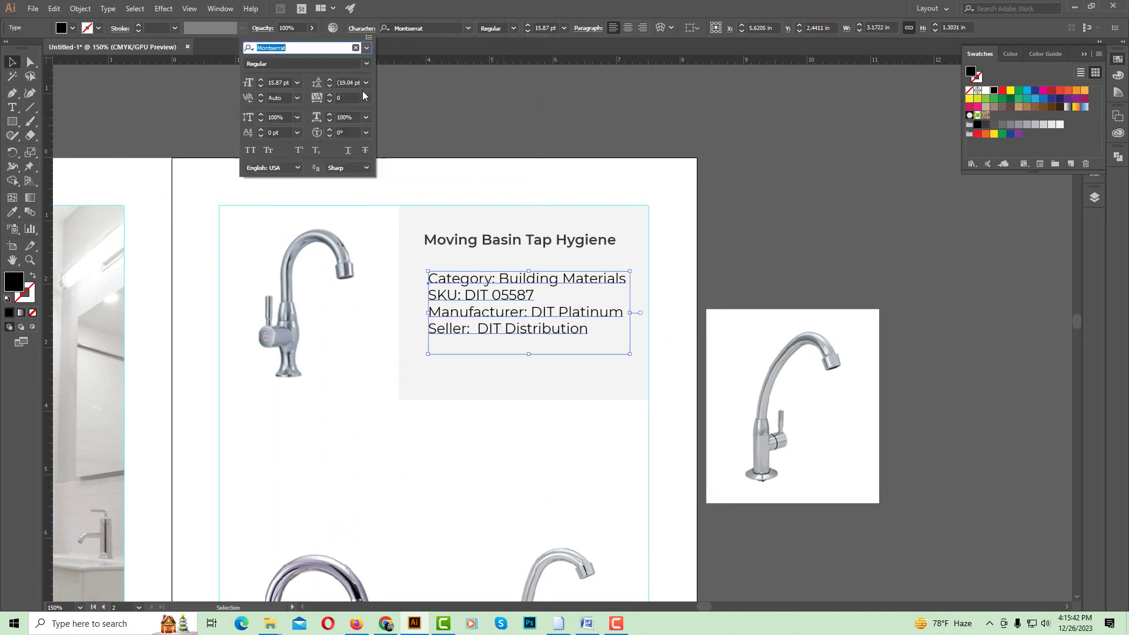
pyautogui.scroll(6, 340, 83)
pyautogui.scroll(5, 340, 82)
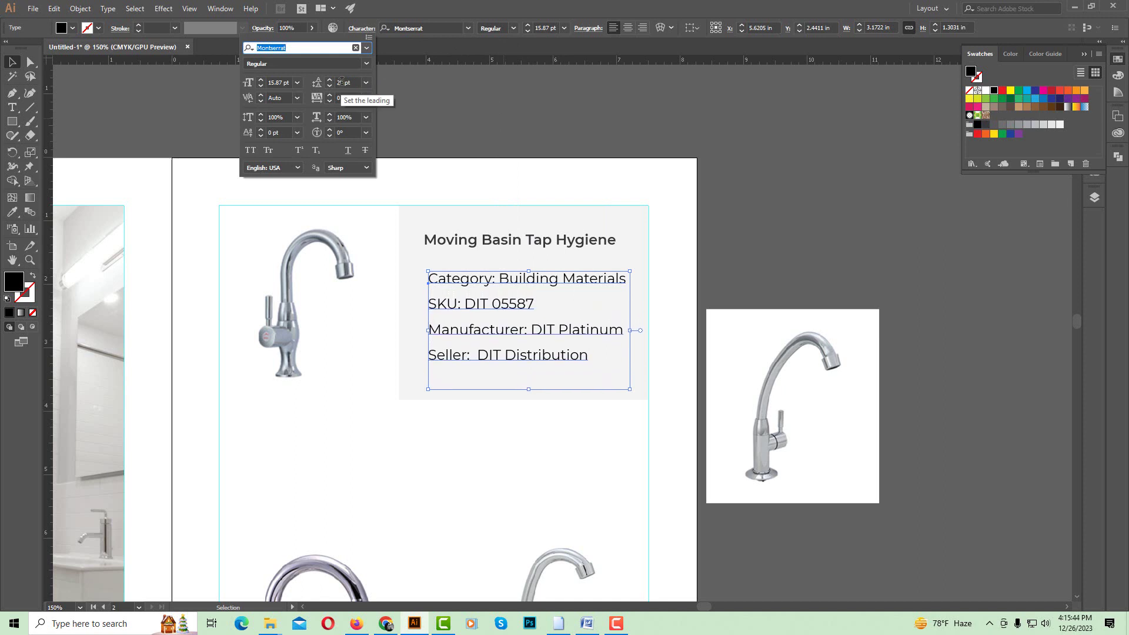
pyautogui.click(458, 93)
# - Line up the product details with the left edge of the product name and set their font size to 14 pt
pyautogui.click(479, 284)
pyautogui.moveTo(476, 284); pyautogui.dragTo(472, 283)
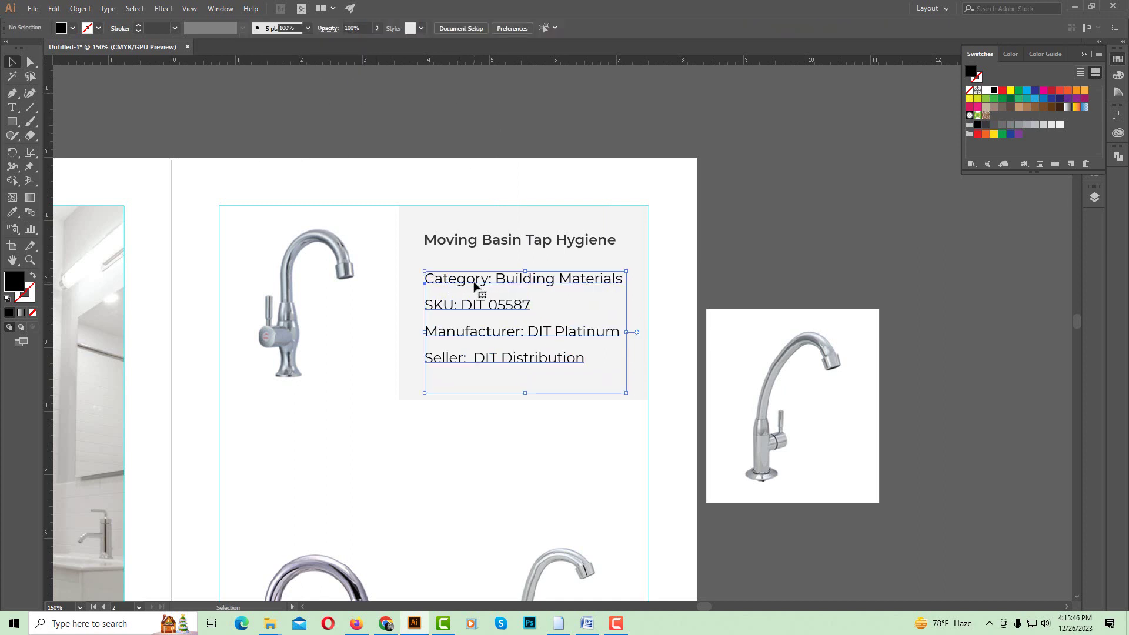
pyautogui.scroll(-3, 553, 27)
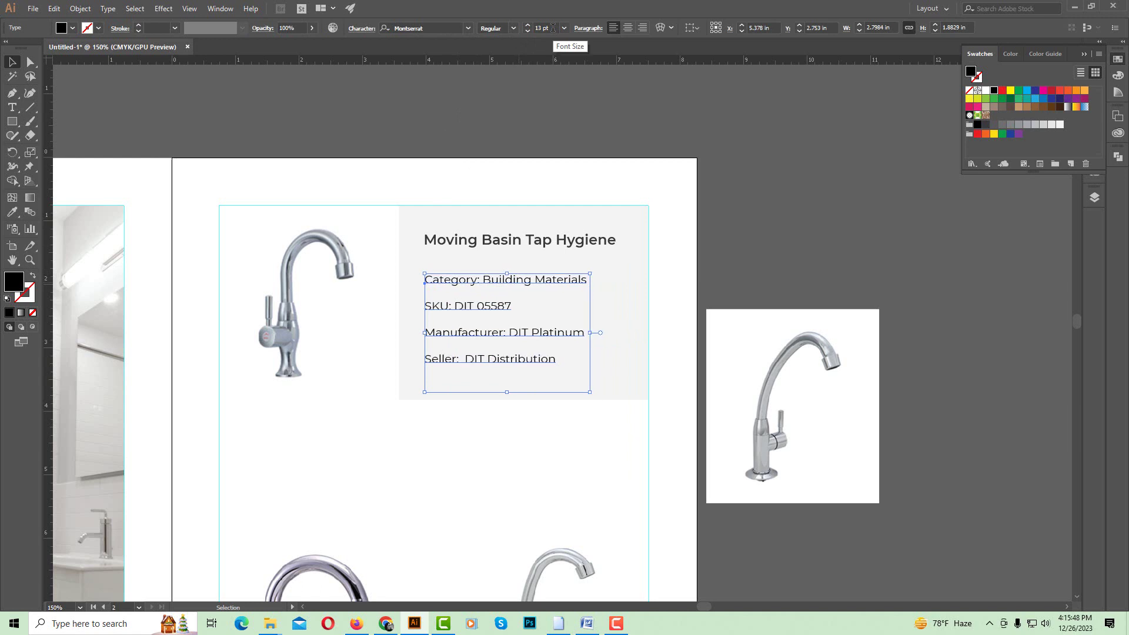
pyautogui.scroll(1, 553, 28)
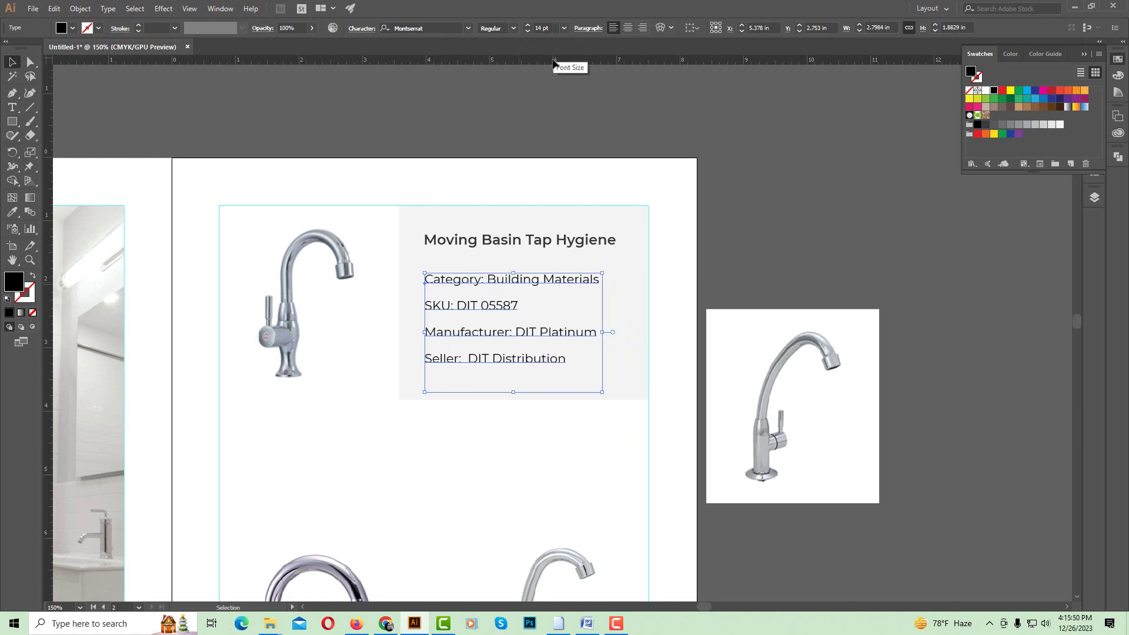
pyautogui.click(547, 124)
pyautogui.moveTo(523, 287); pyautogui.dragTo(552, 216)
pyautogui.click(551, 213)
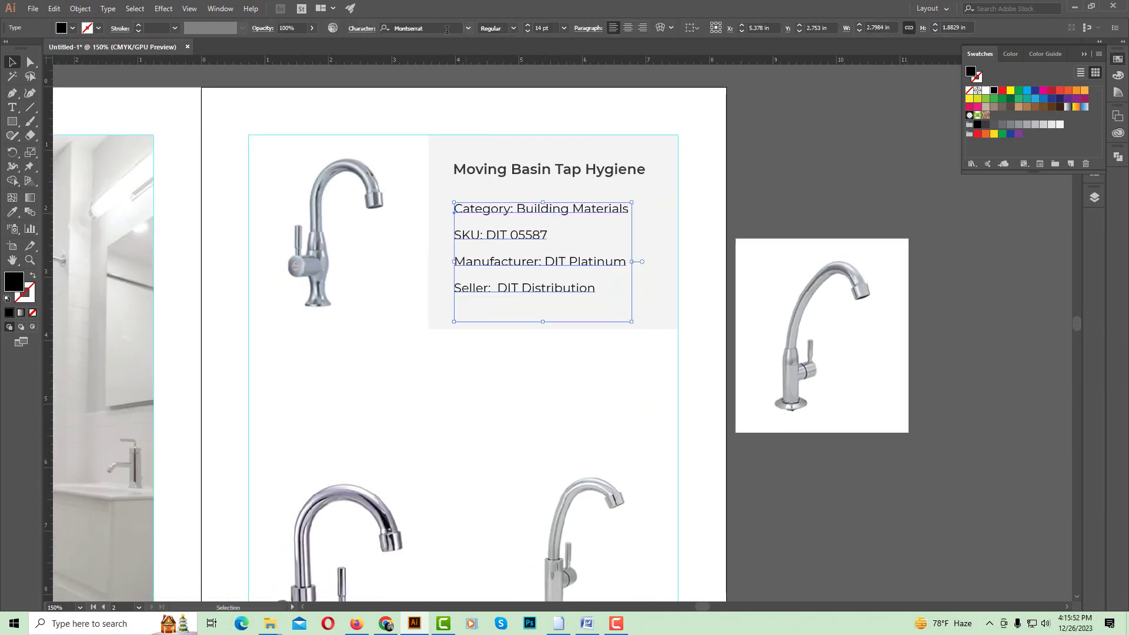
# - Open the character settings for the product details text
pyautogui.click(361, 30)
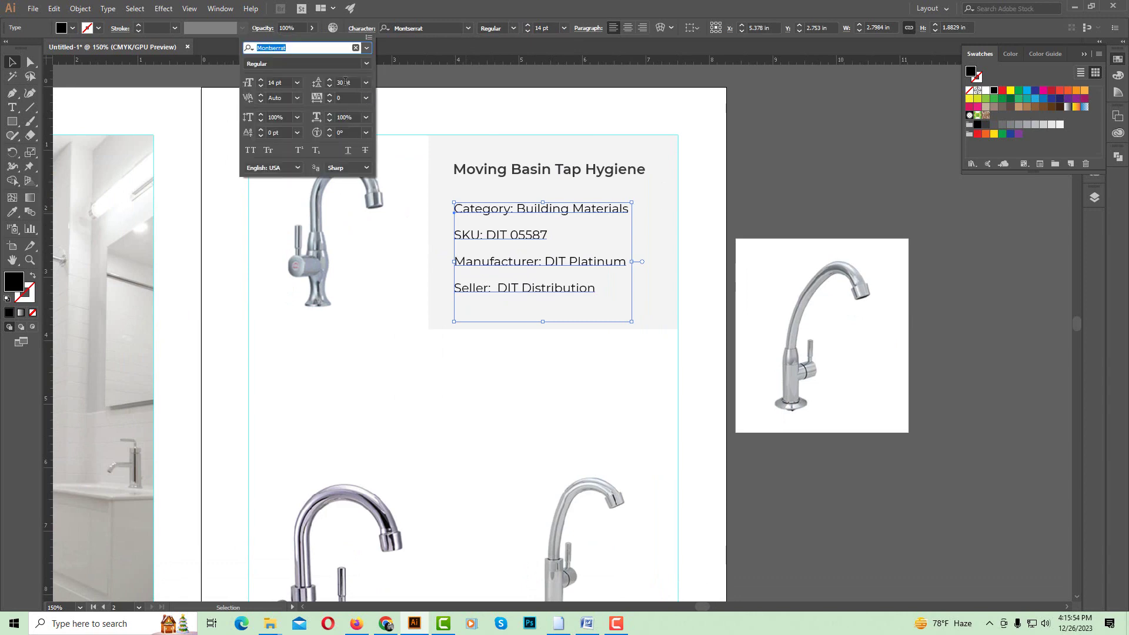